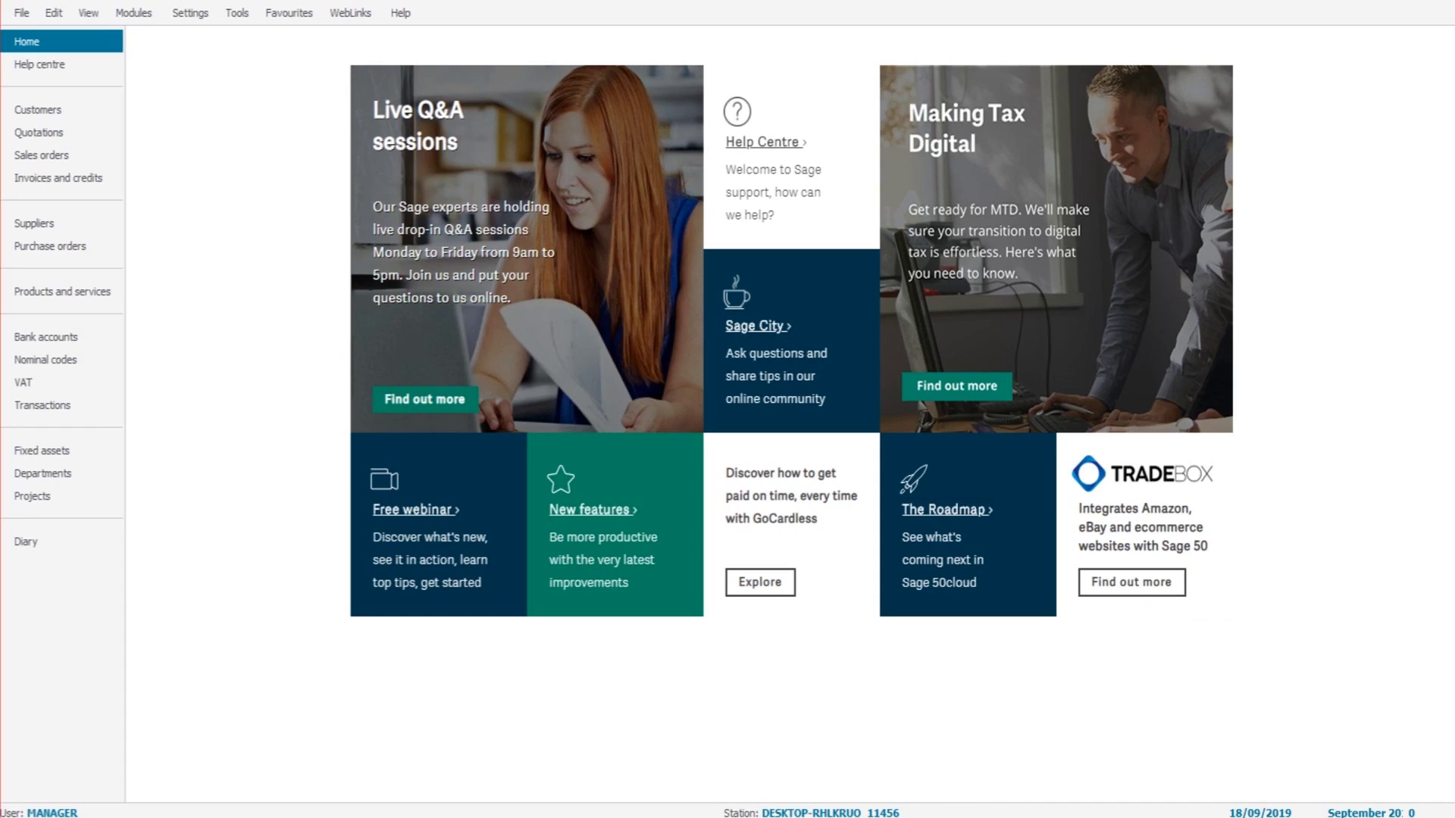
# Open the Customers list to show Google Limited (4500.00 limit) and Sam Man Supplies (2500.00)
pyautogui.click(38, 109)
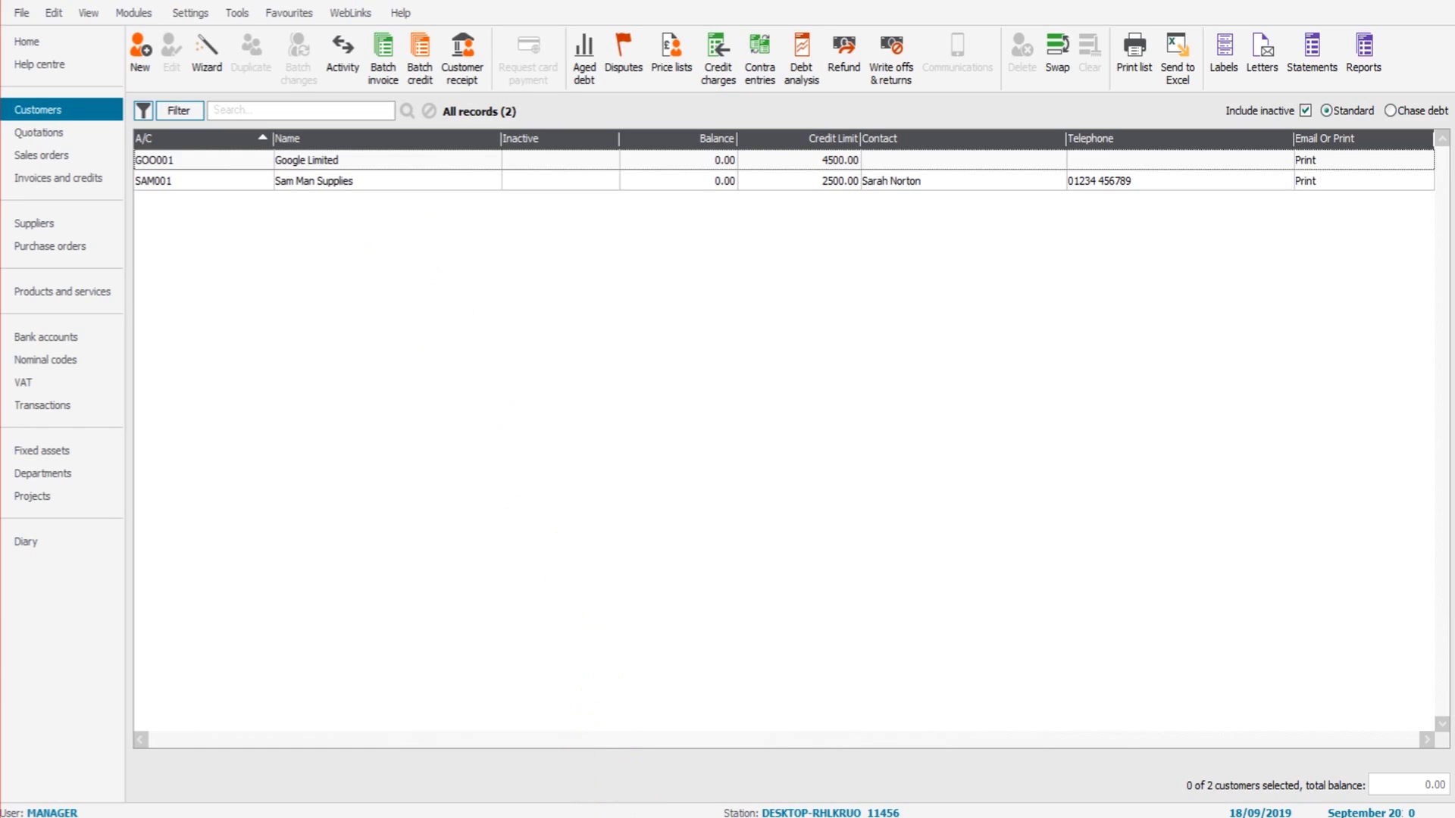
# In Chrome, go to the site's free courses list and start the free Sage Accounts course
pyautogui.hotkey('alt', 'Tab')
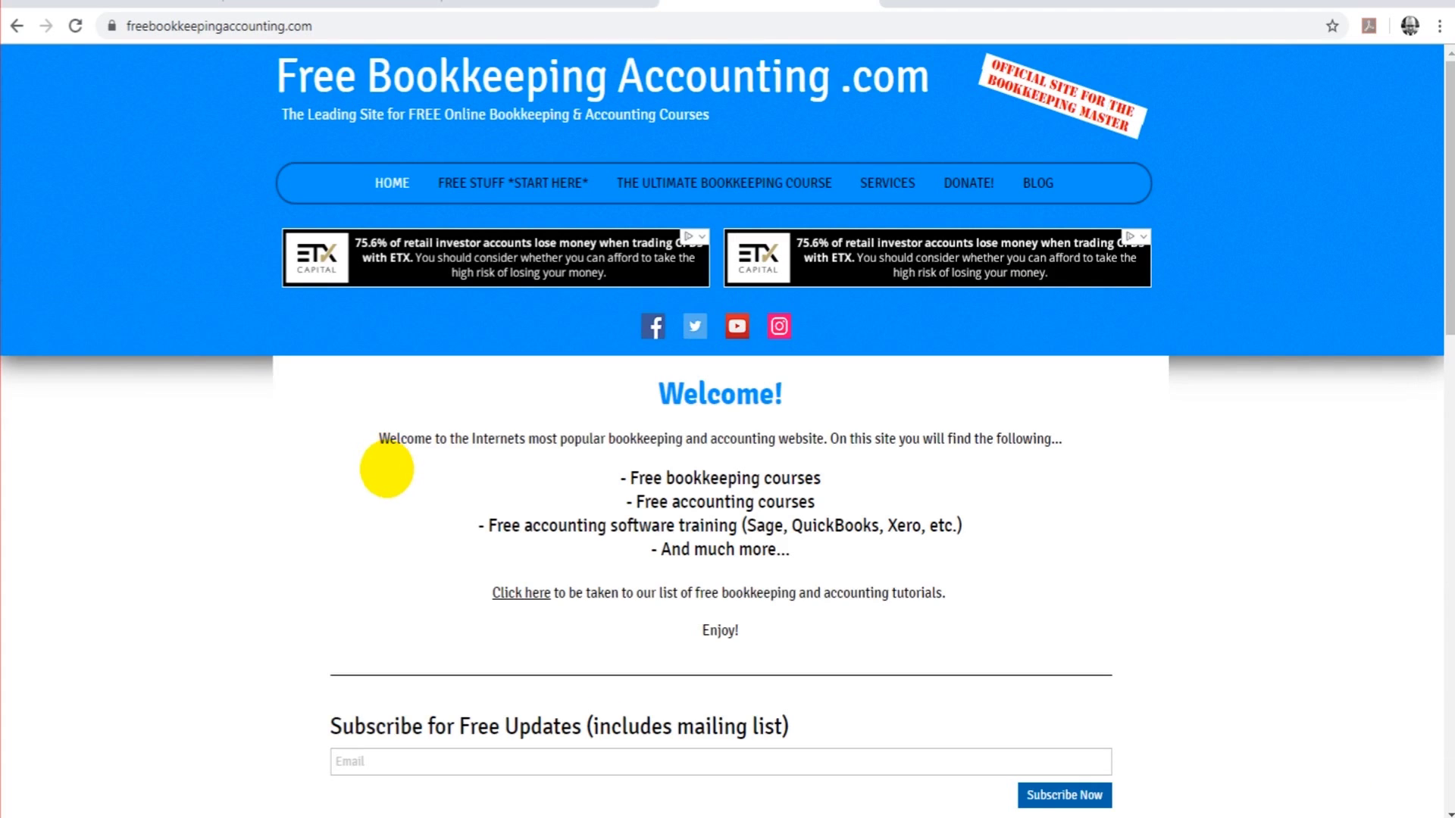
pyautogui.click(510, 296)
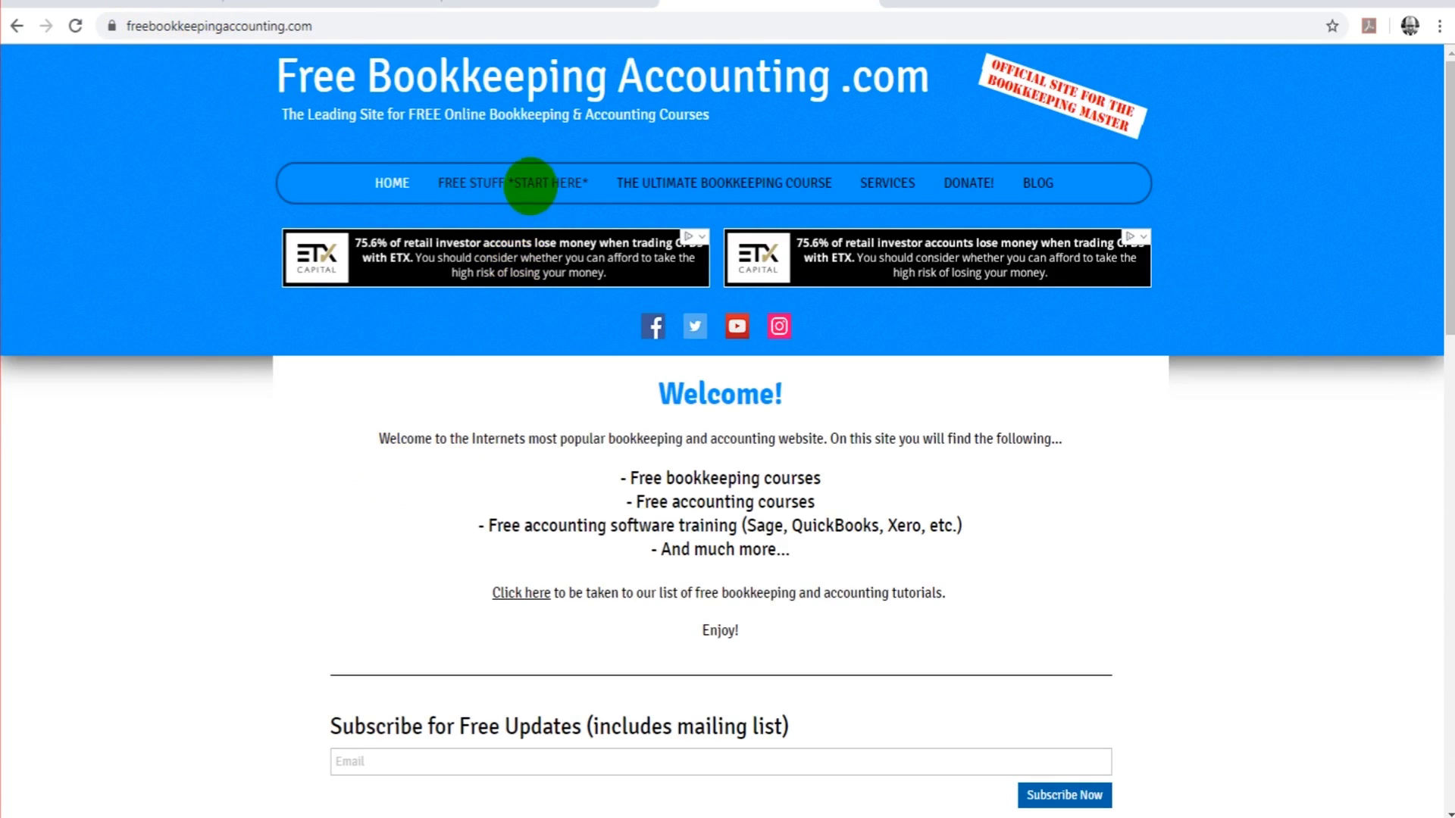
pyautogui.click(530, 183)
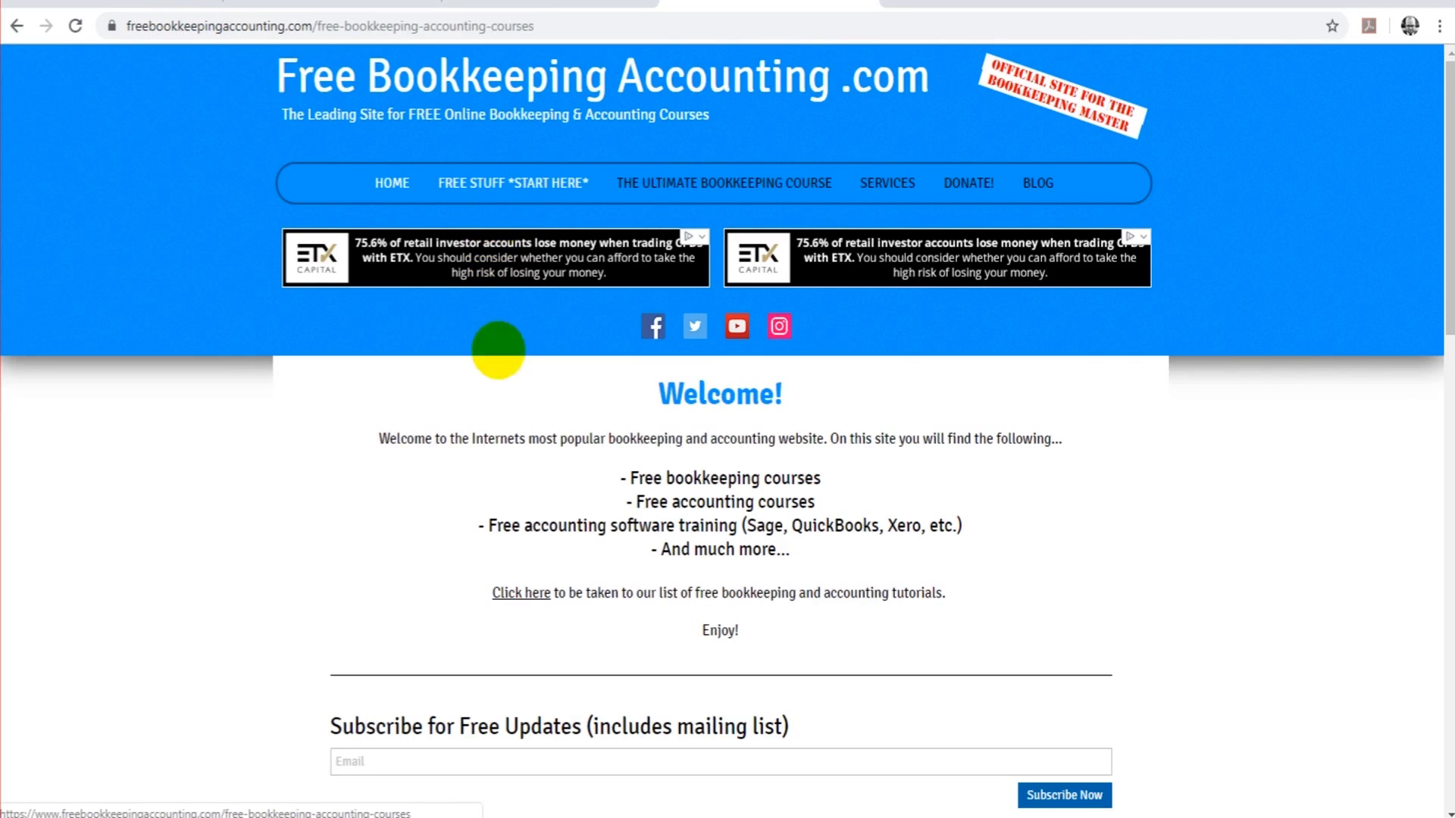
pyautogui.scroll(-15, 611, 442)
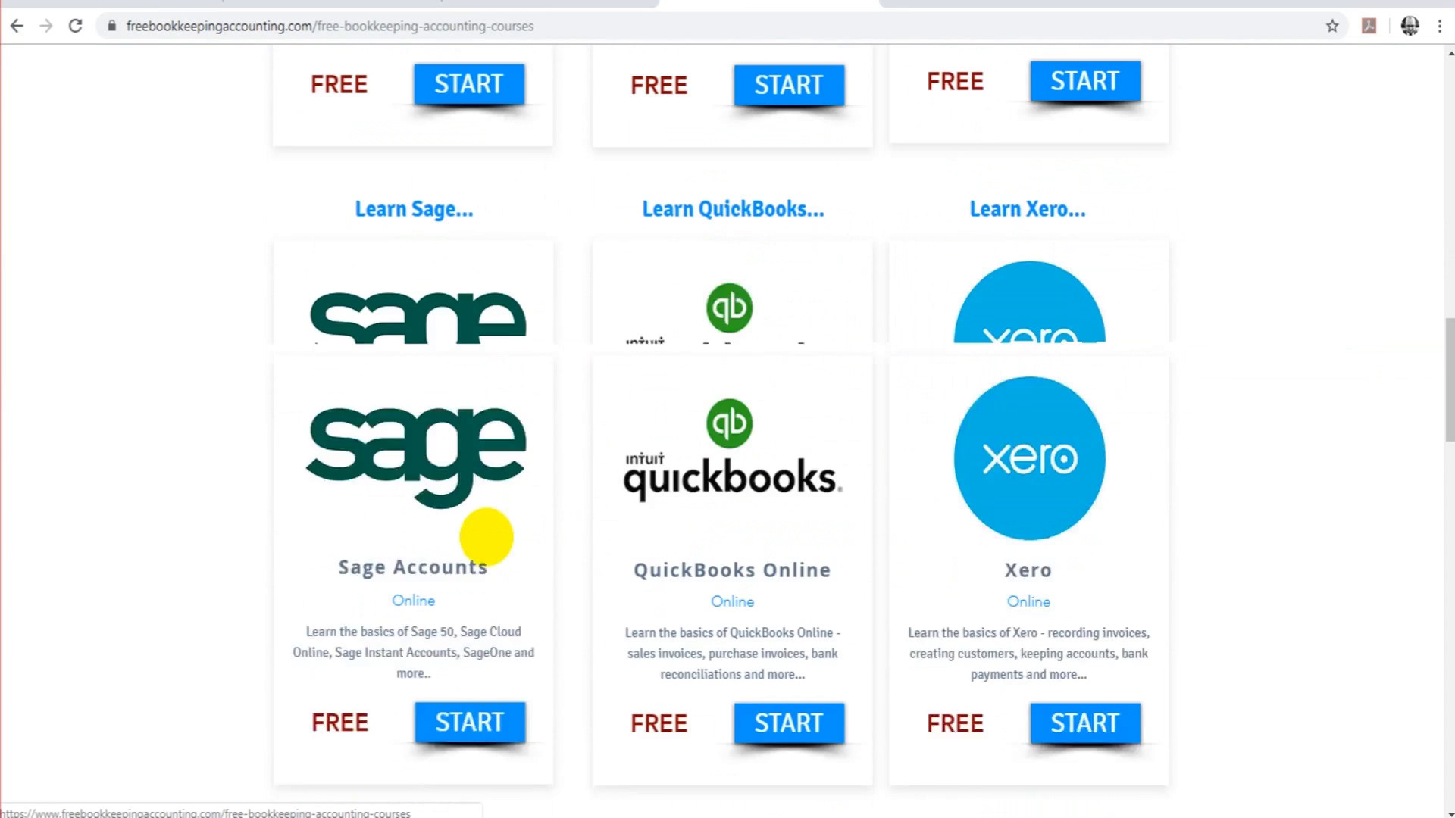
pyautogui.click(474, 607)
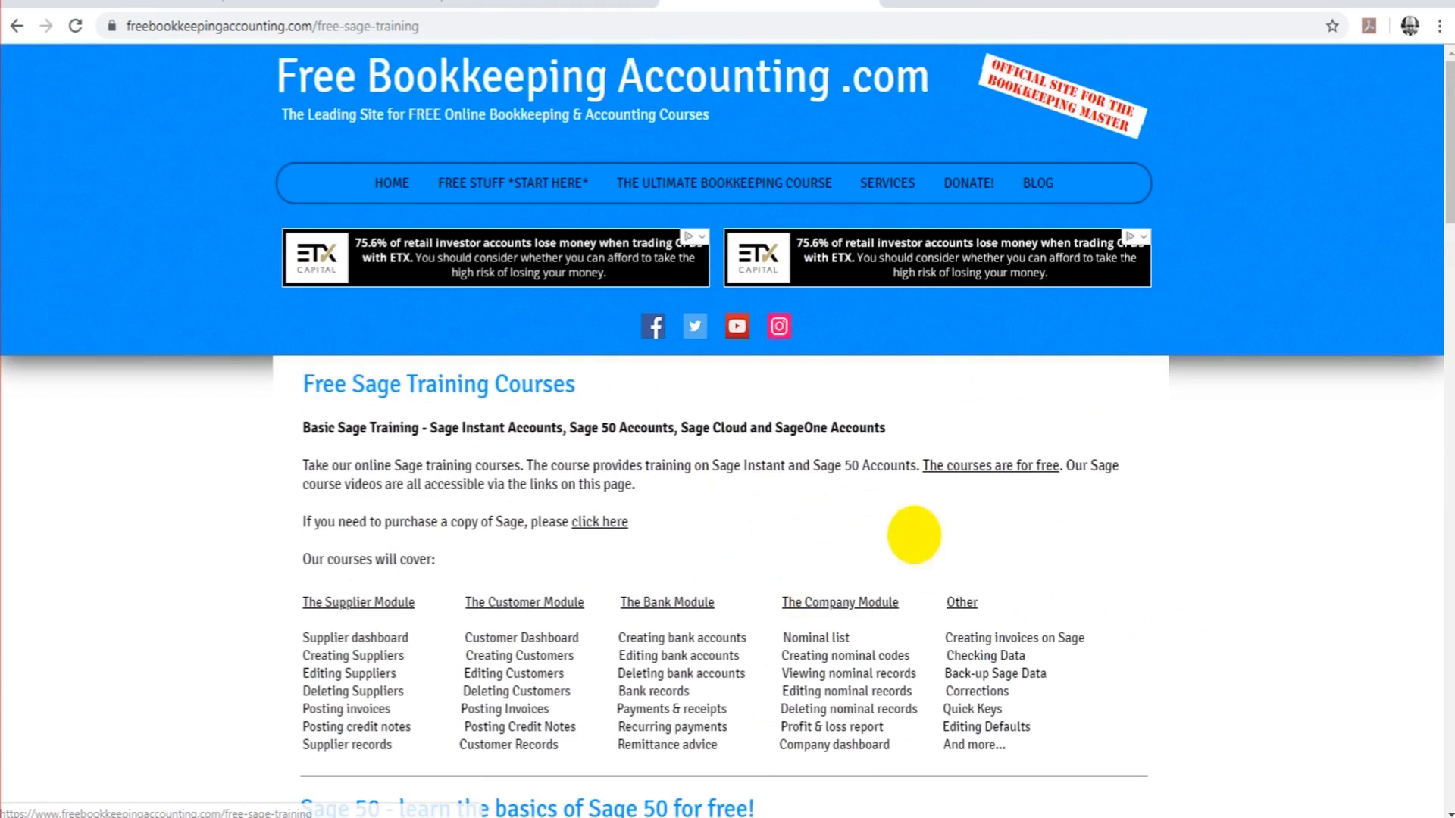
# Browse the Sage training page, highlight the Sage 50Cloud coming-soon note, and go to accounting services
pyautogui.scroll(-13, 460, 409)
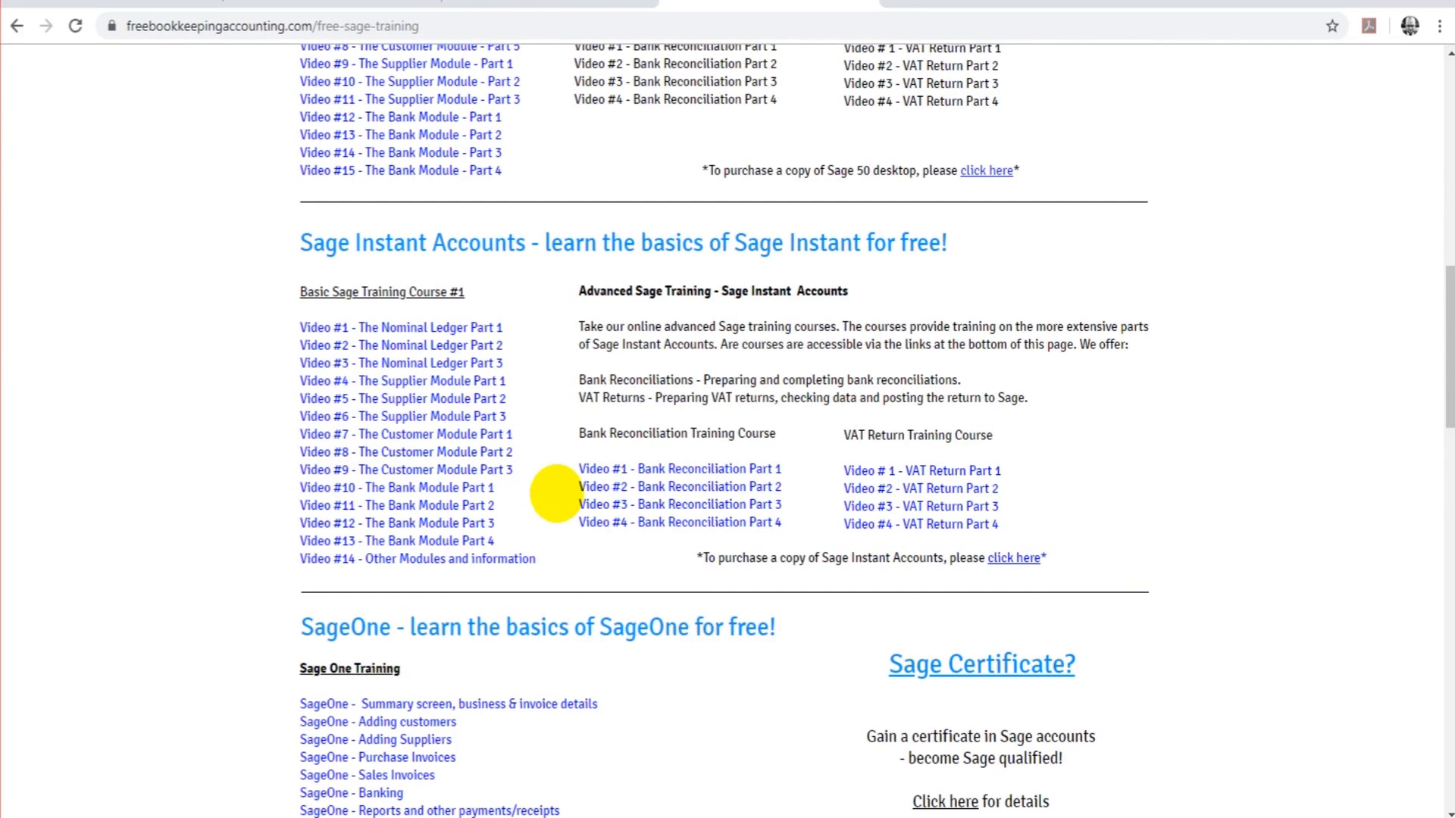
pyautogui.scroll(3, 555, 493)
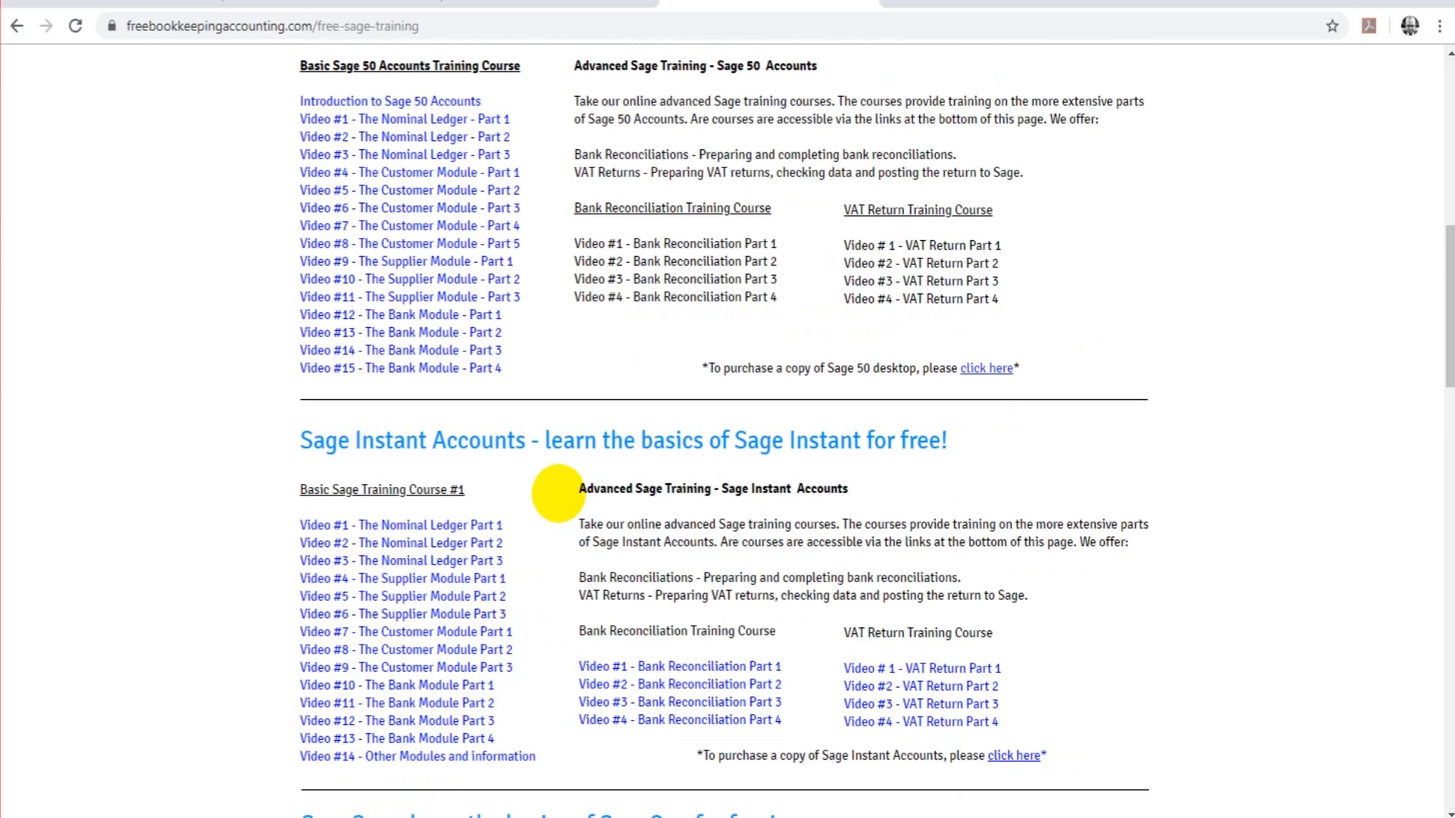
pyautogui.scroll(-10, 364, 455)
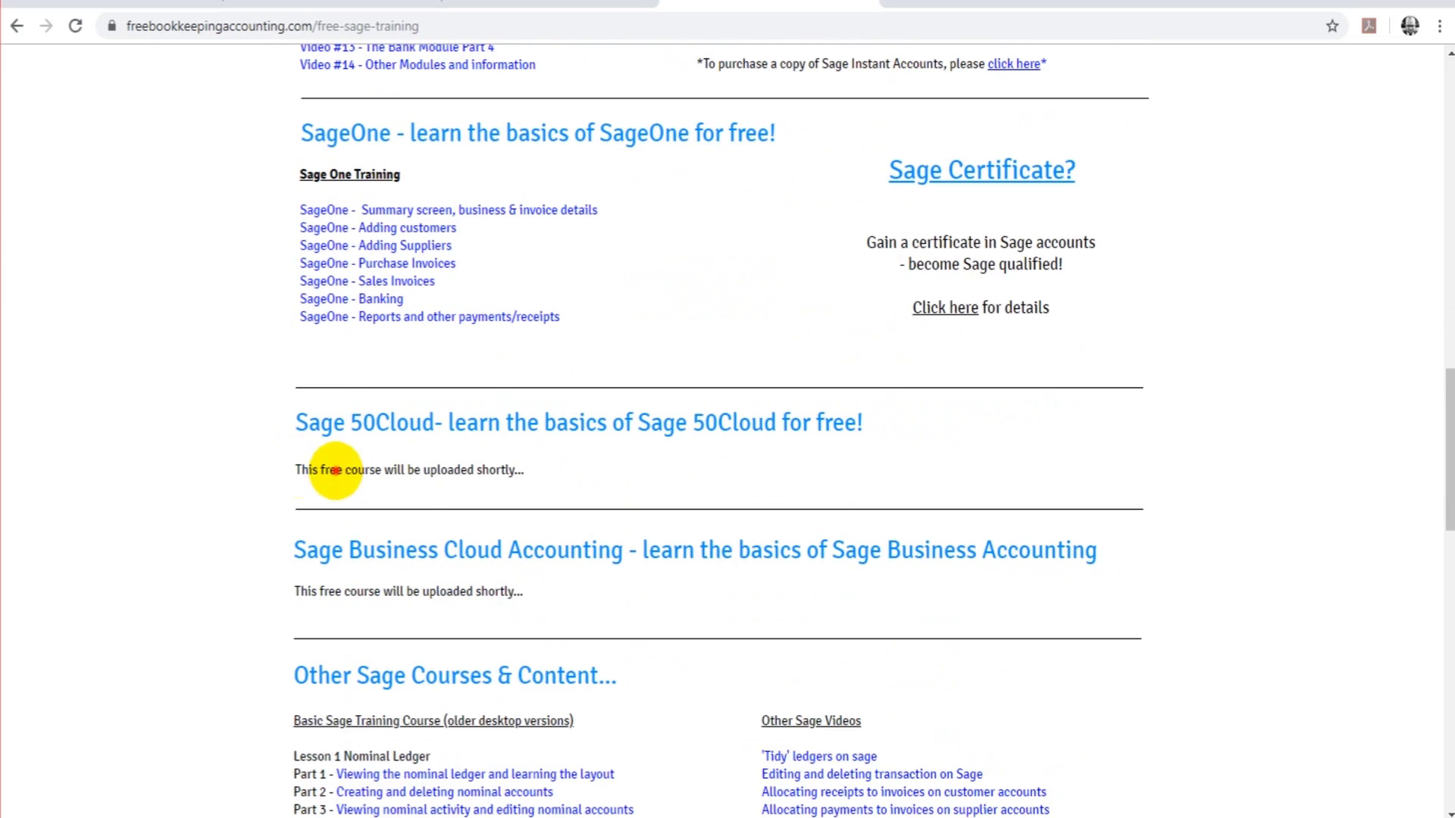
pyautogui.moveTo(531, 471); pyautogui.dragTo(215, 469)
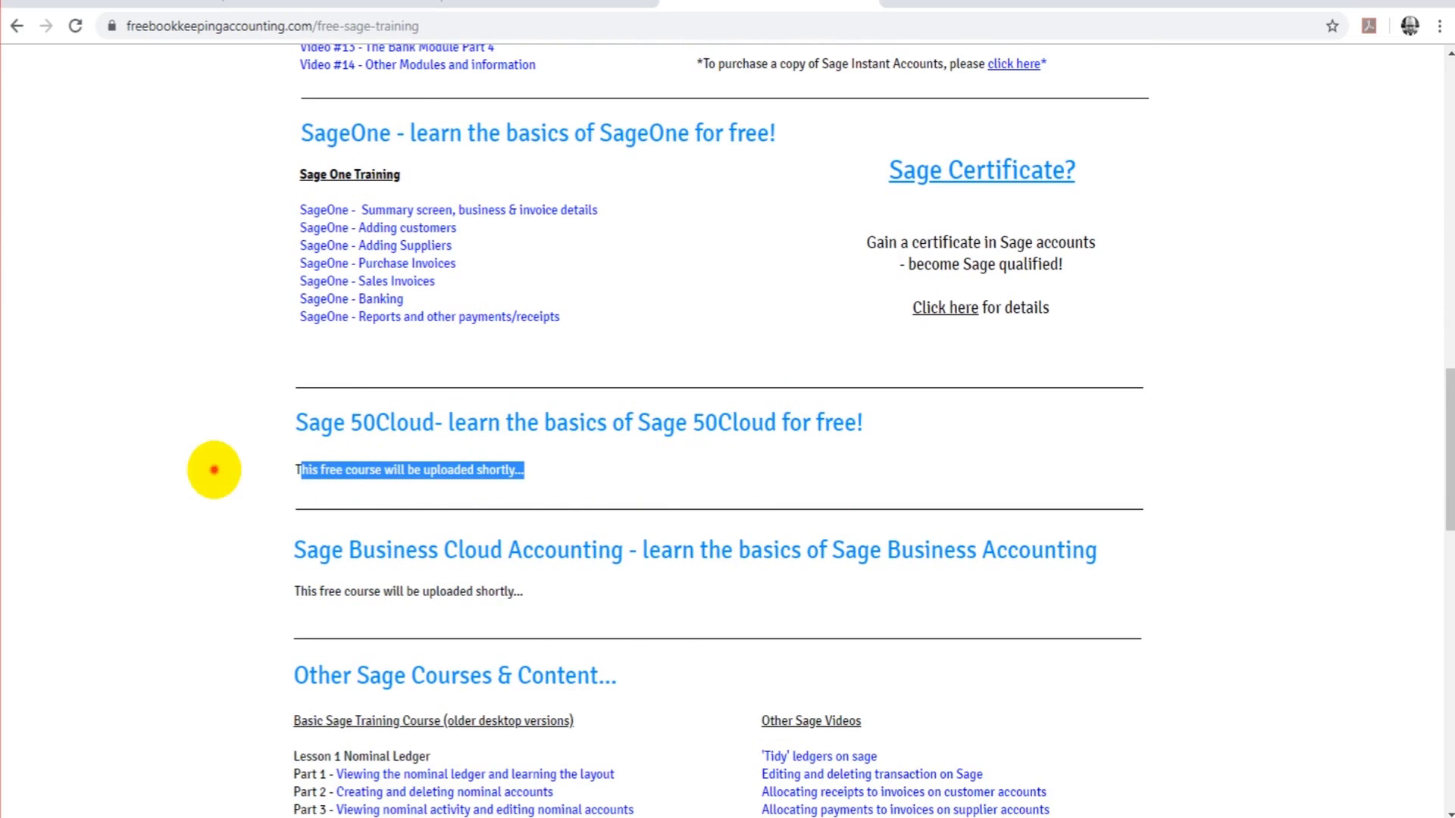
pyautogui.click(739, 760)
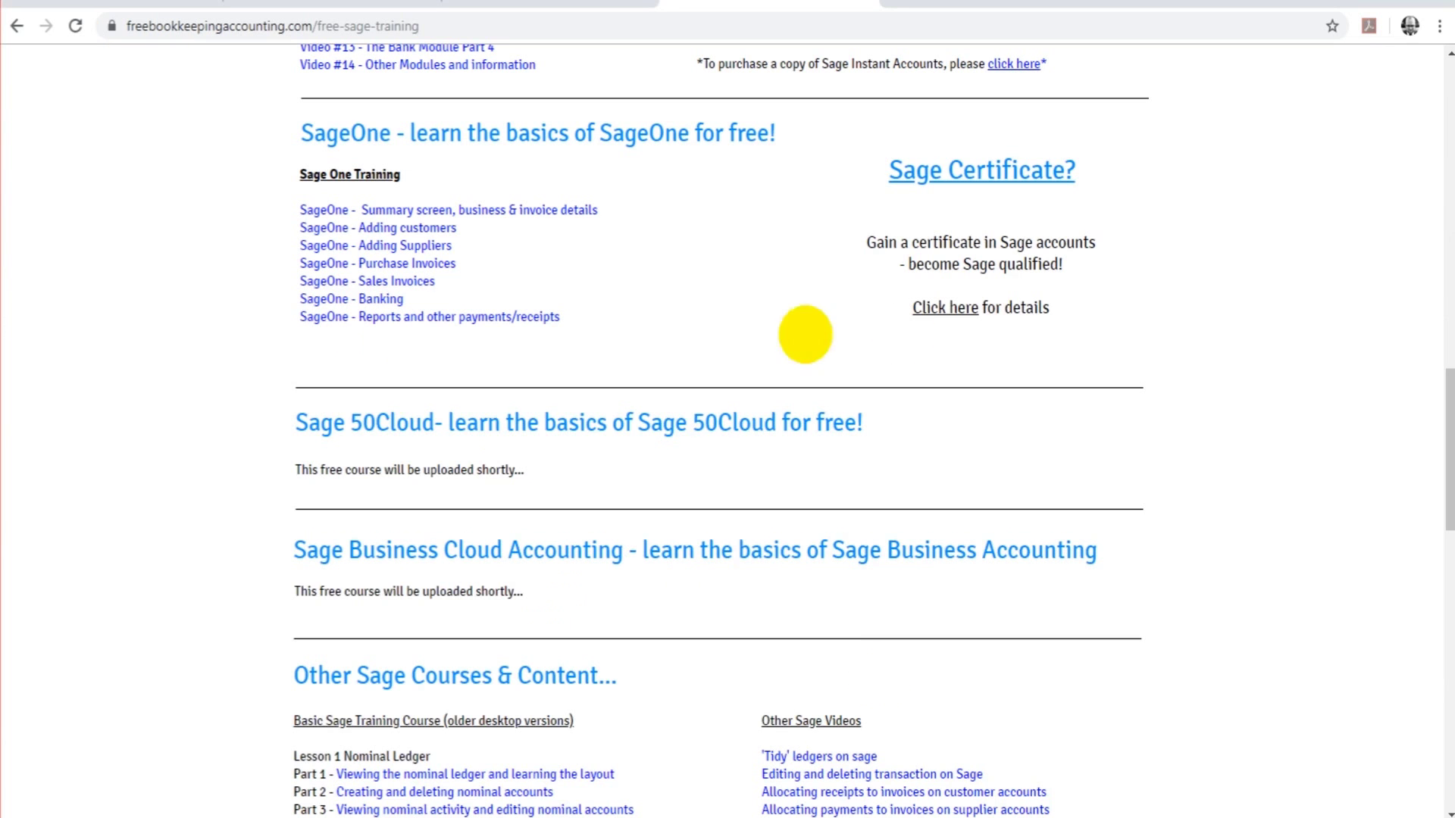
pyautogui.scroll(20, 854, 416)
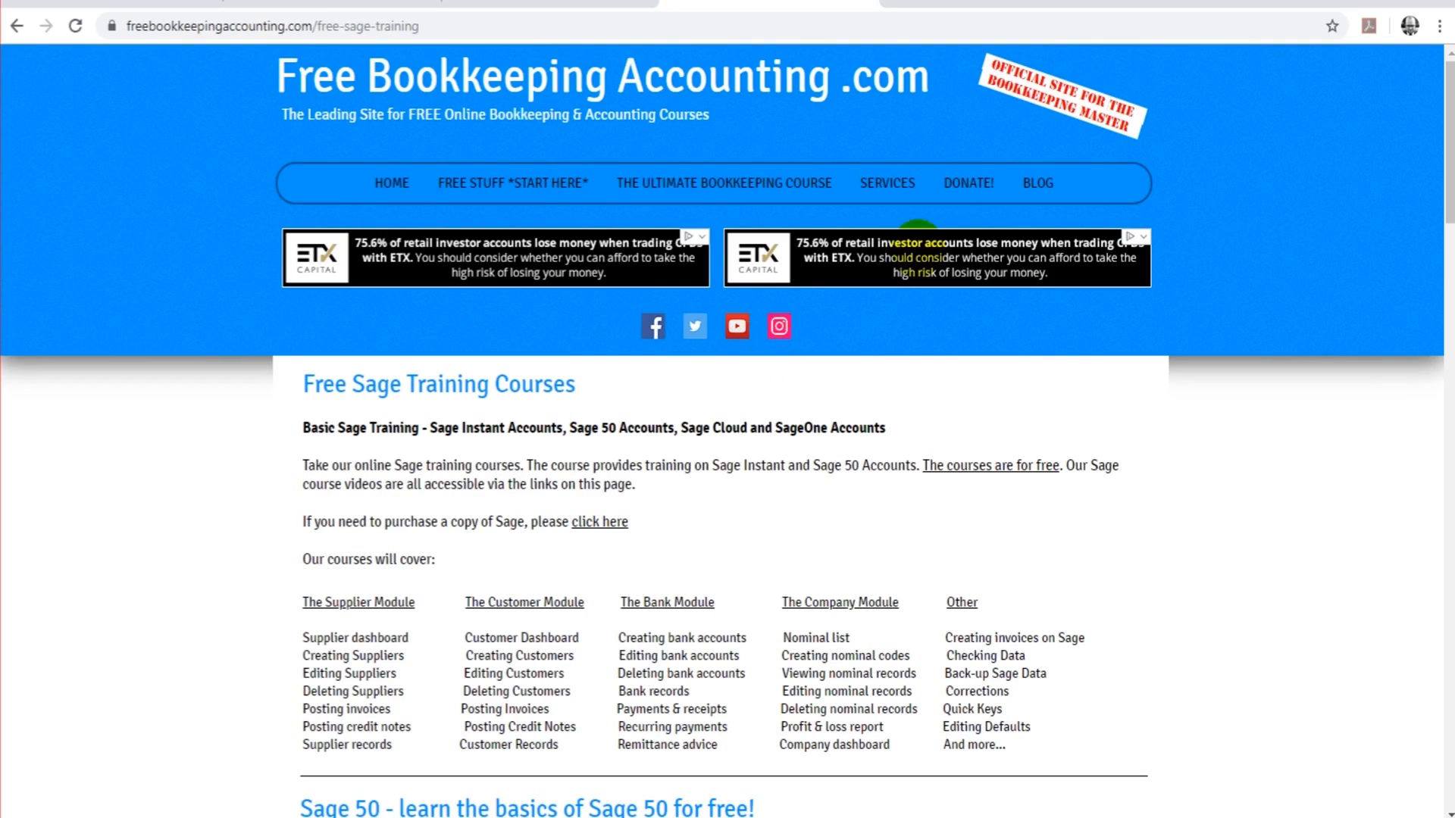
pyautogui.click(887, 182)
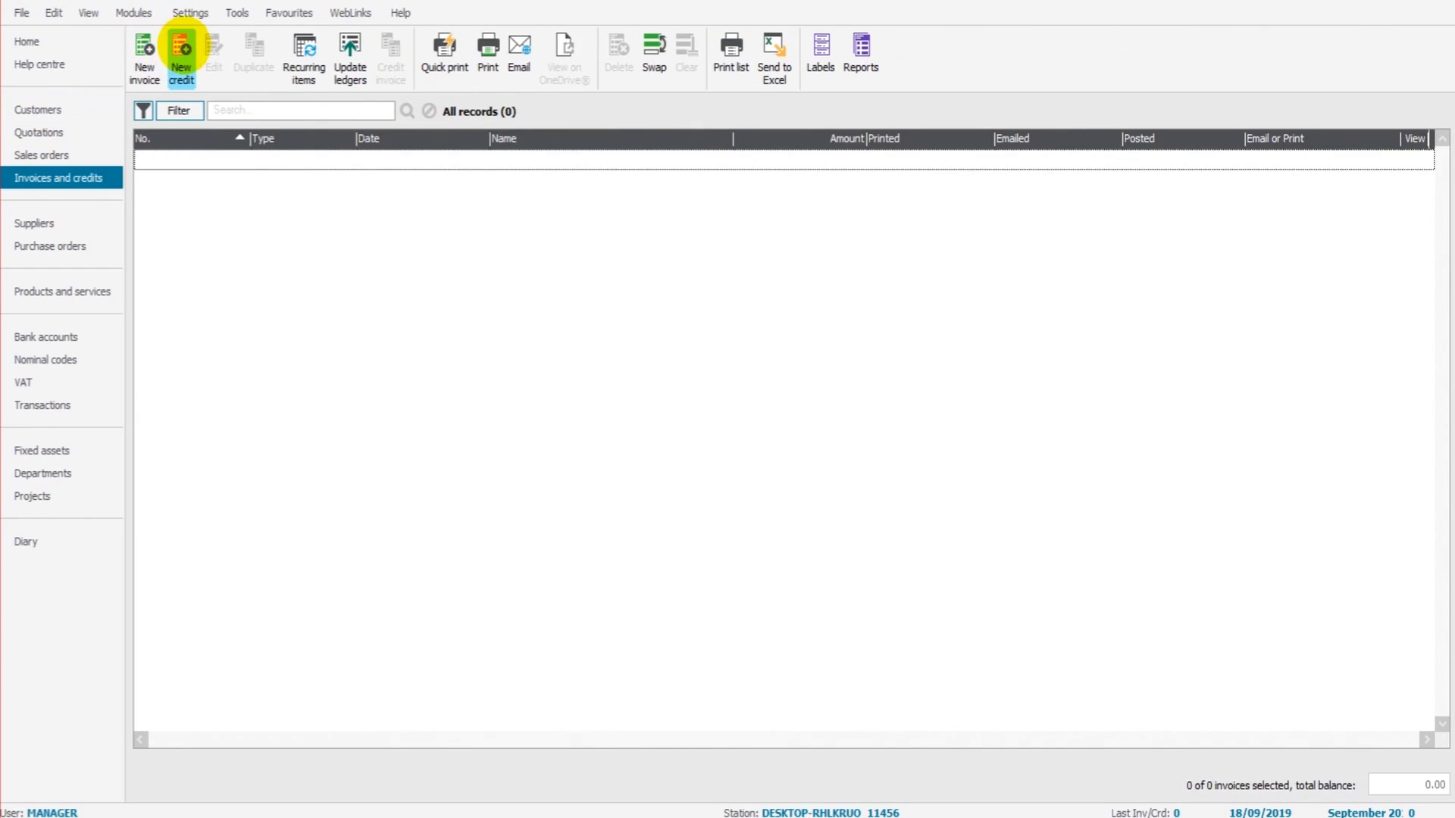
# Go back to the Sage Customers list, with Google Limited and Sam Man Supplies both at 0.00
pyautogui.click(55, 110)
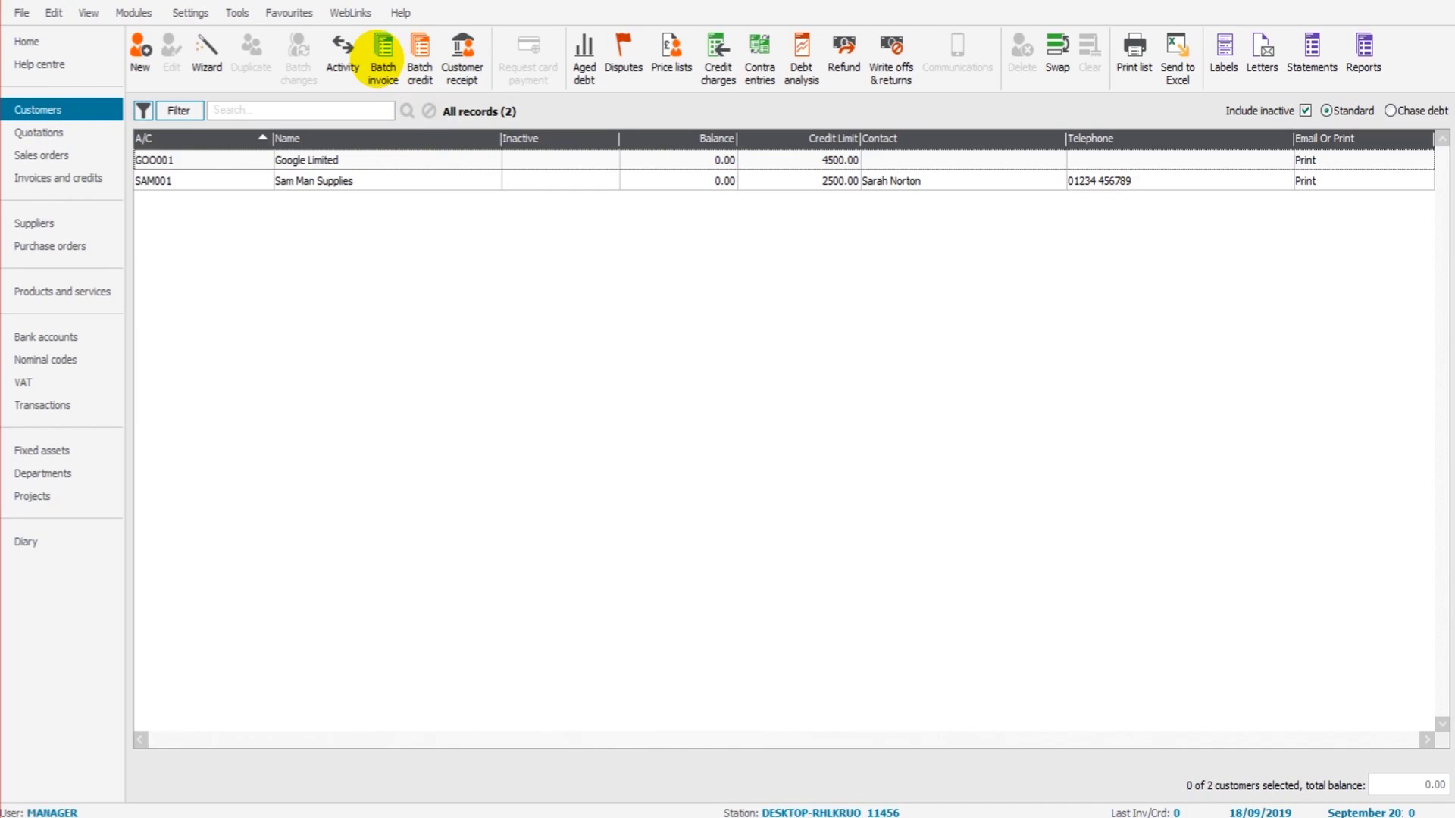
# Start a batch invoice for GOO001 Google Limited dated 15/09/2019, falling due 15/10/2019
pyautogui.click(383, 57)
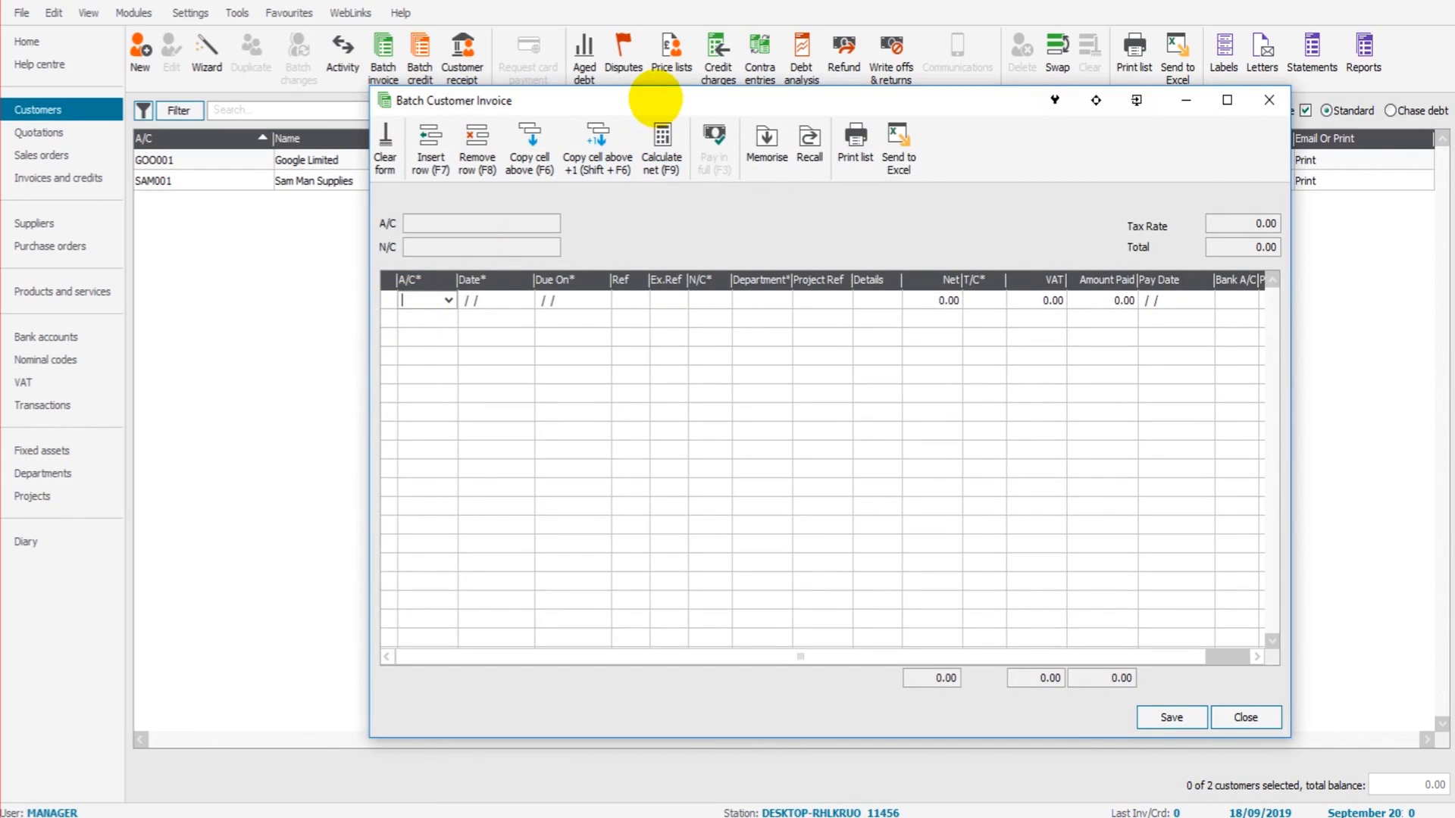
pyautogui.moveTo(655, 99); pyautogui.dragTo(825, 101)
pyautogui.moveTo(1171, 106); pyautogui.dragTo(1033, 104)
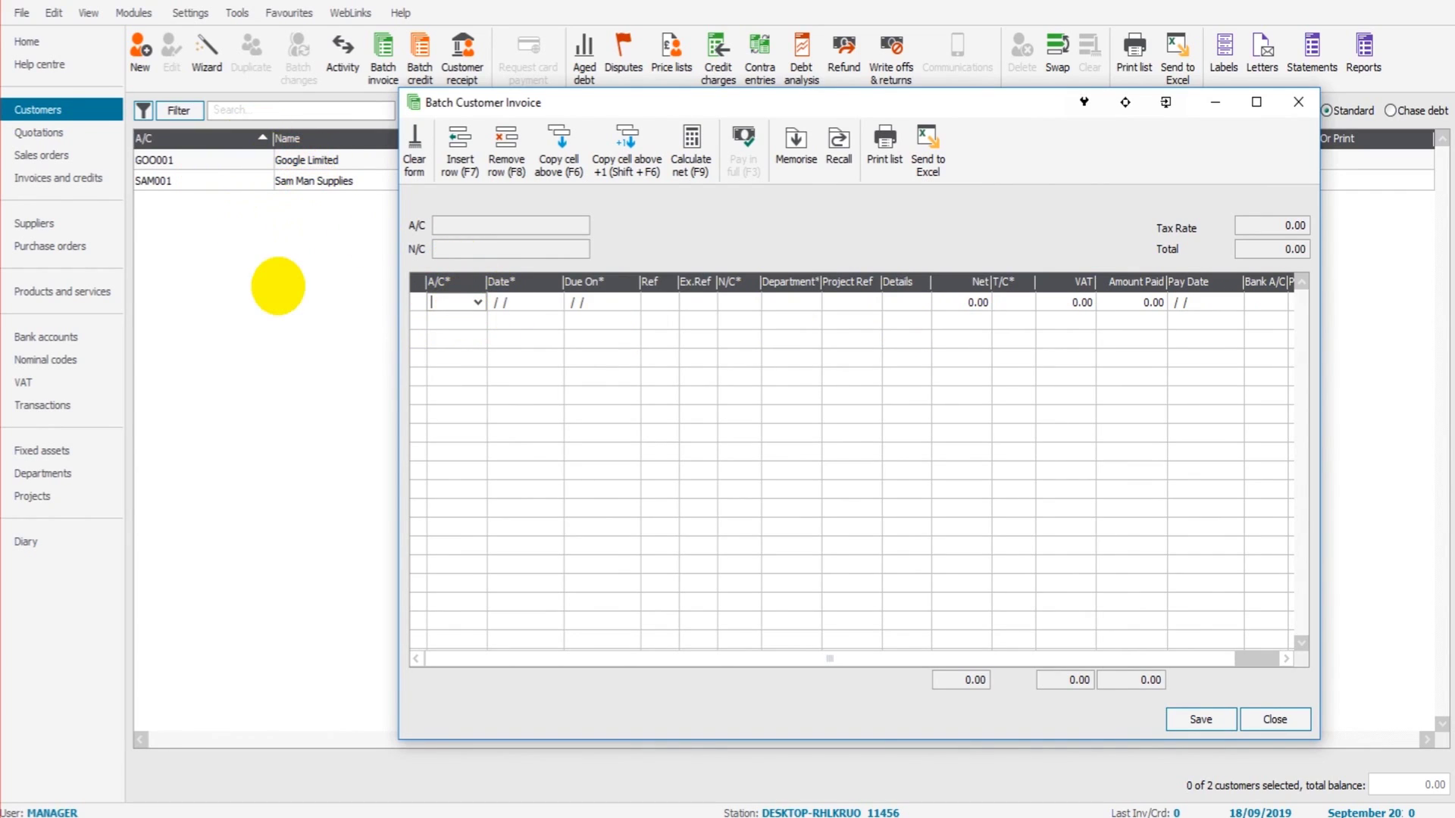
pyautogui.write('GOO001')
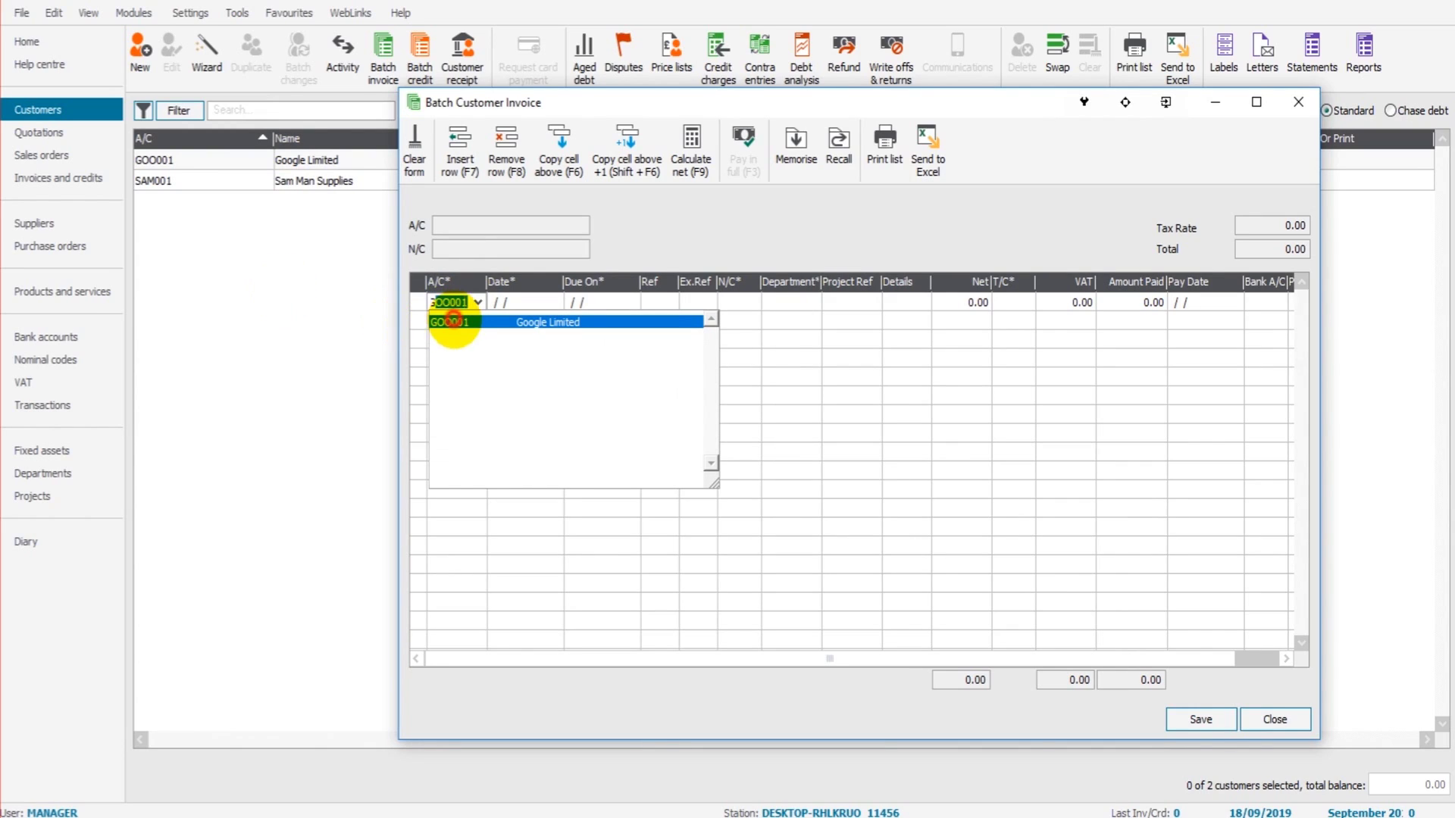
pyautogui.click(454, 320)
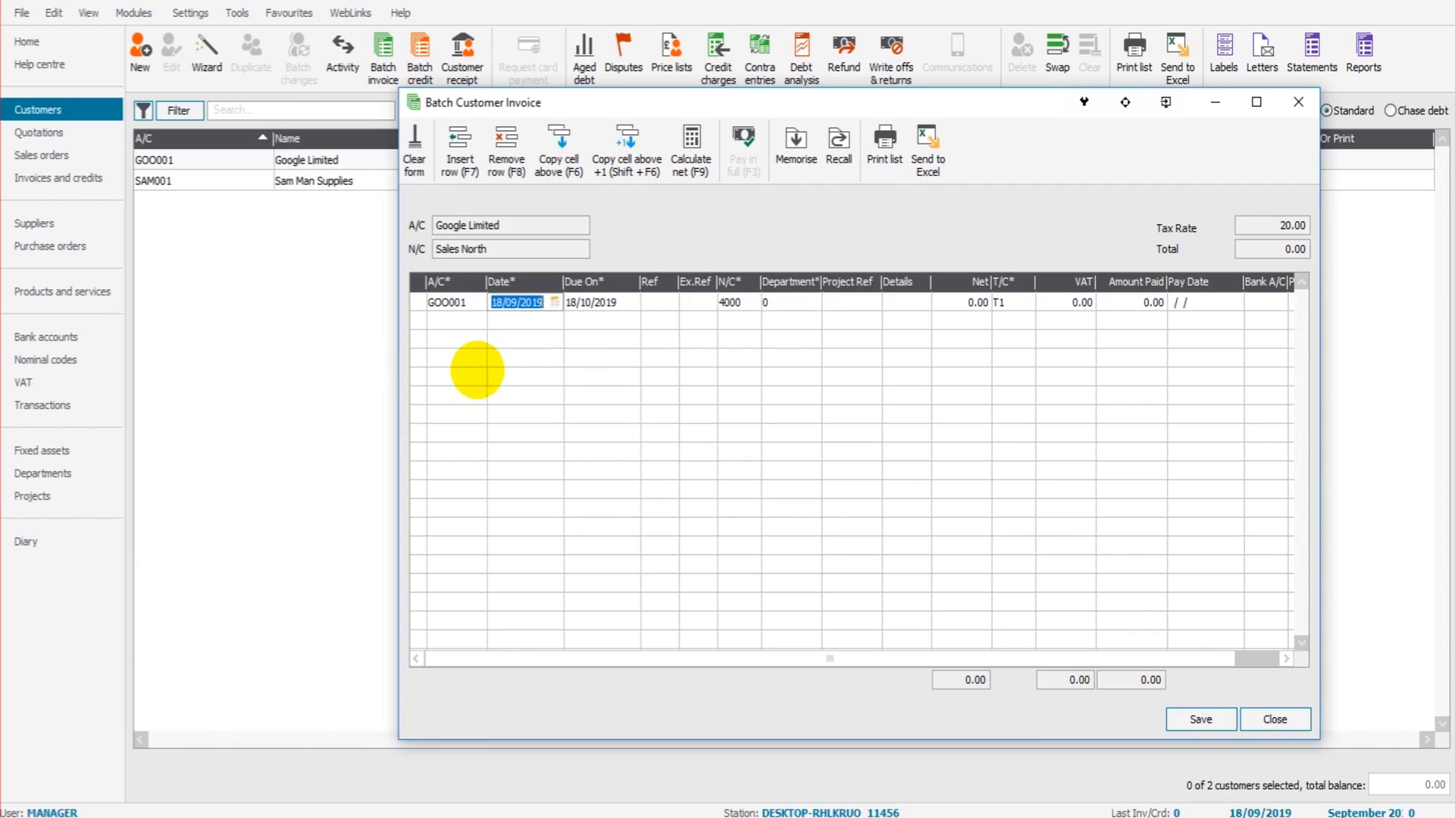
pyautogui.write('15')
pyautogui.press('Tab')
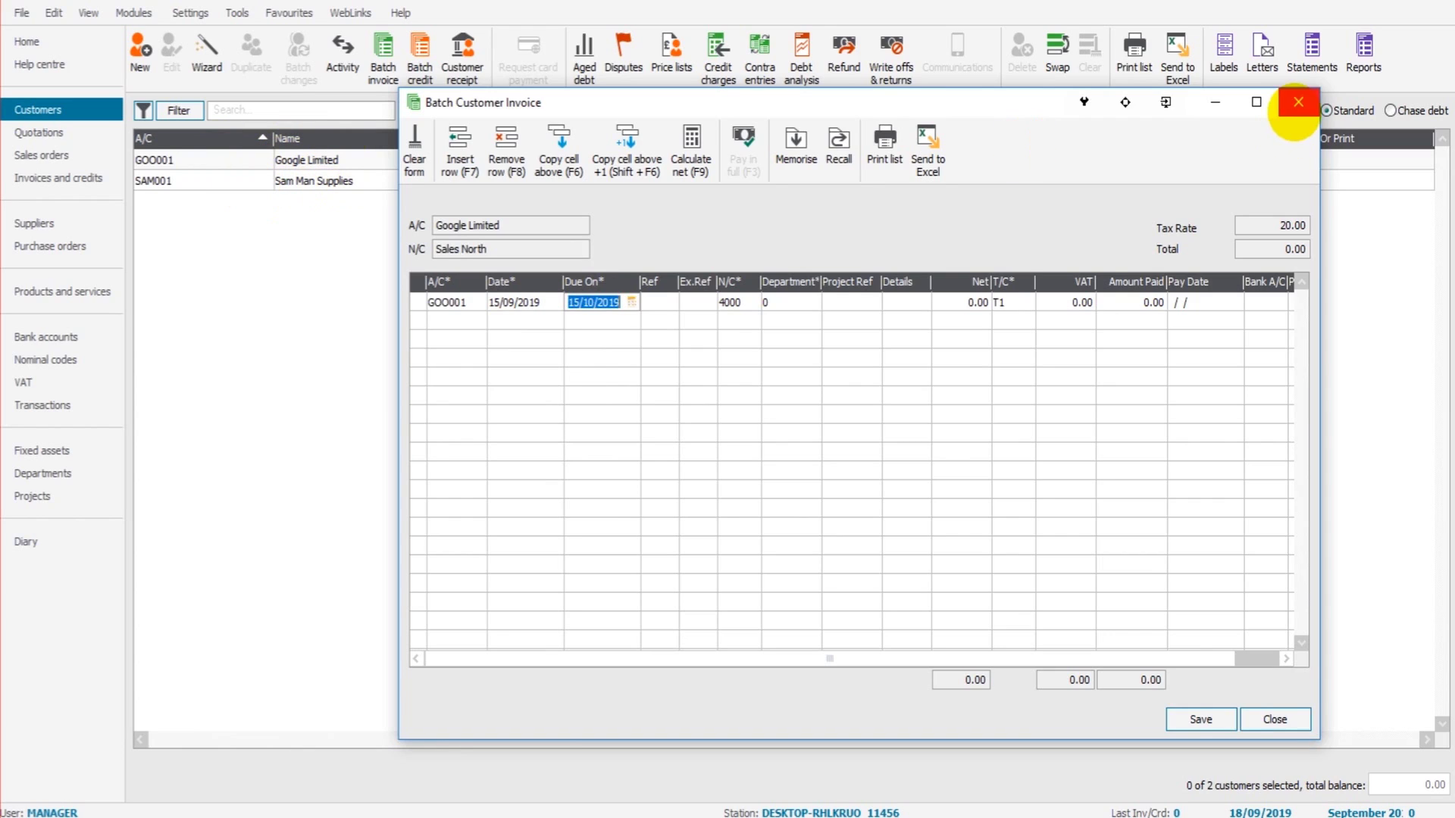
# Discard the unsaved batch invoice and set Google Limited's Payment Due terms to 15 days
pyautogui.click(1279, 124)
pyautogui.click(852, 468)
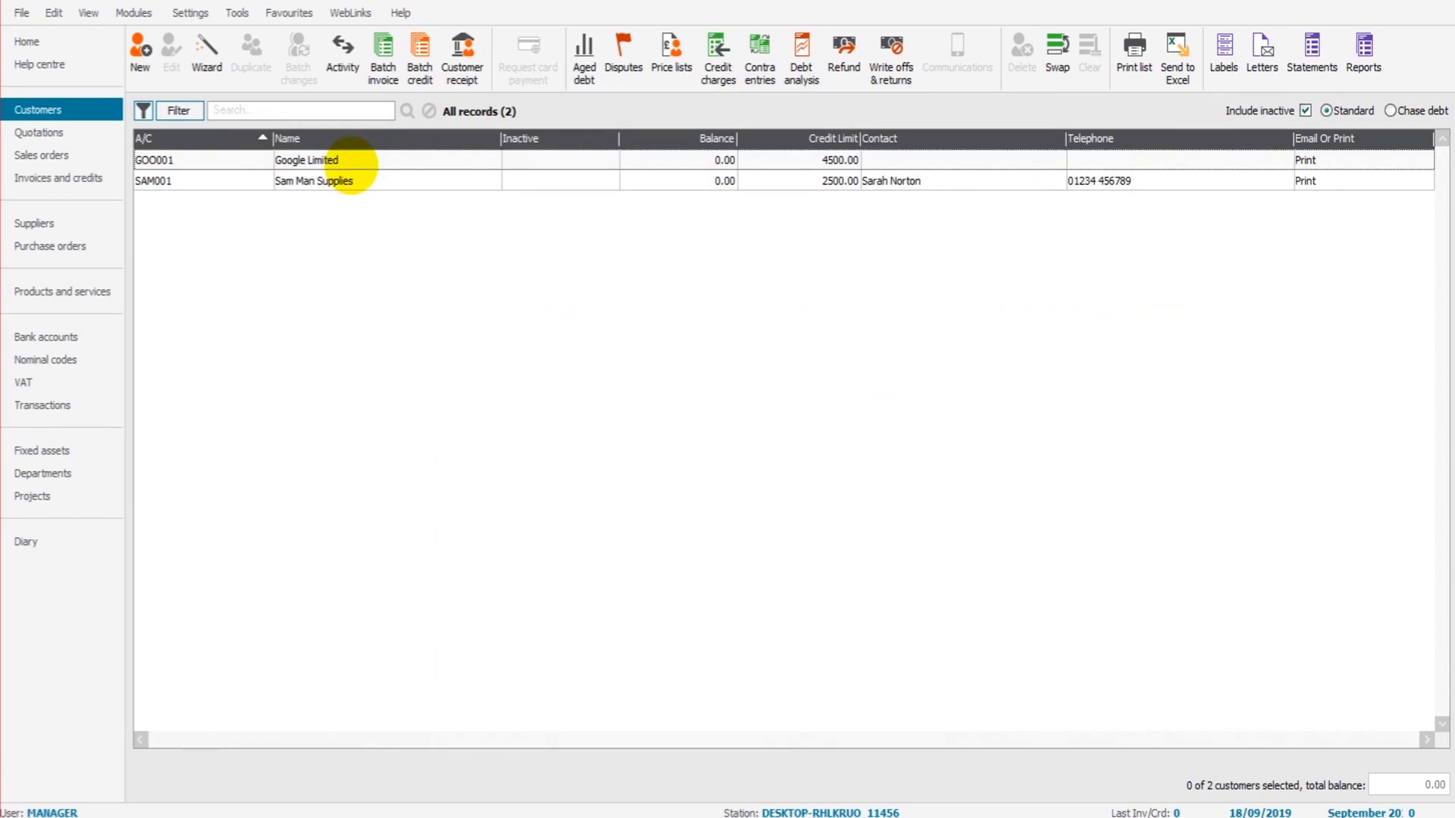
pyautogui.click(351, 160)
pyautogui.doubleClick(351, 160)
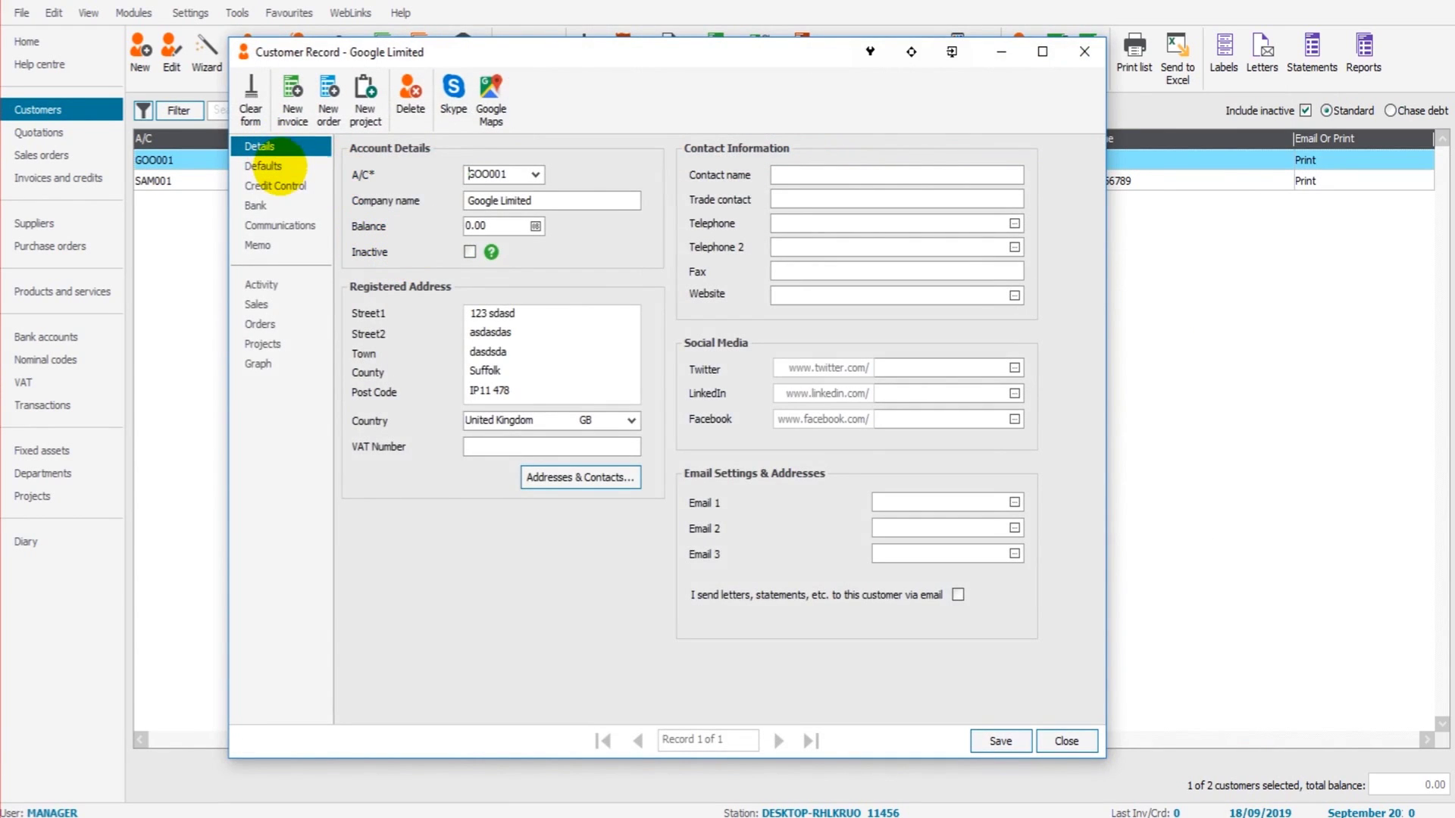
pyautogui.click(274, 168)
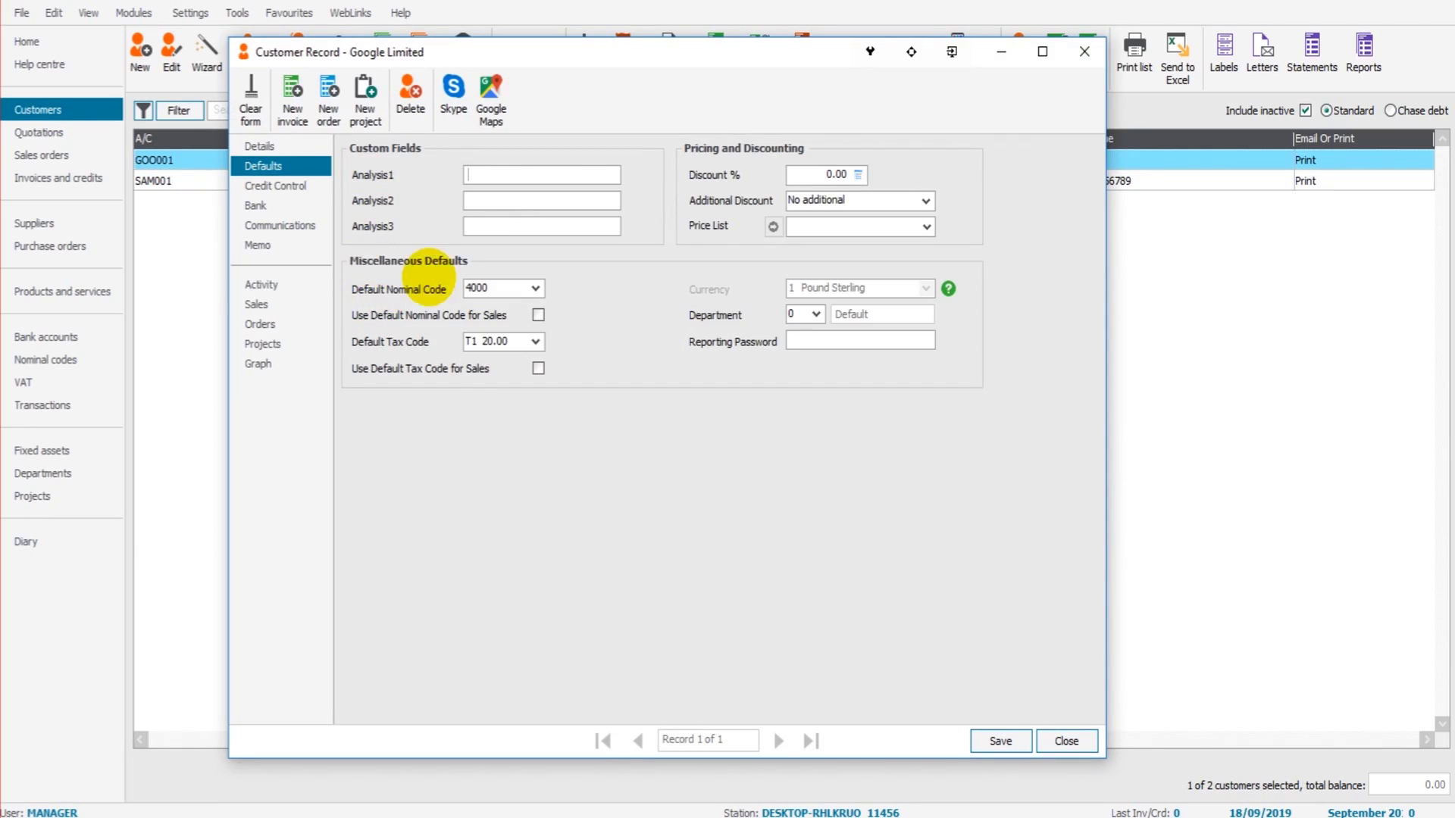
pyautogui.hotkey('ctrl', 'Tab')
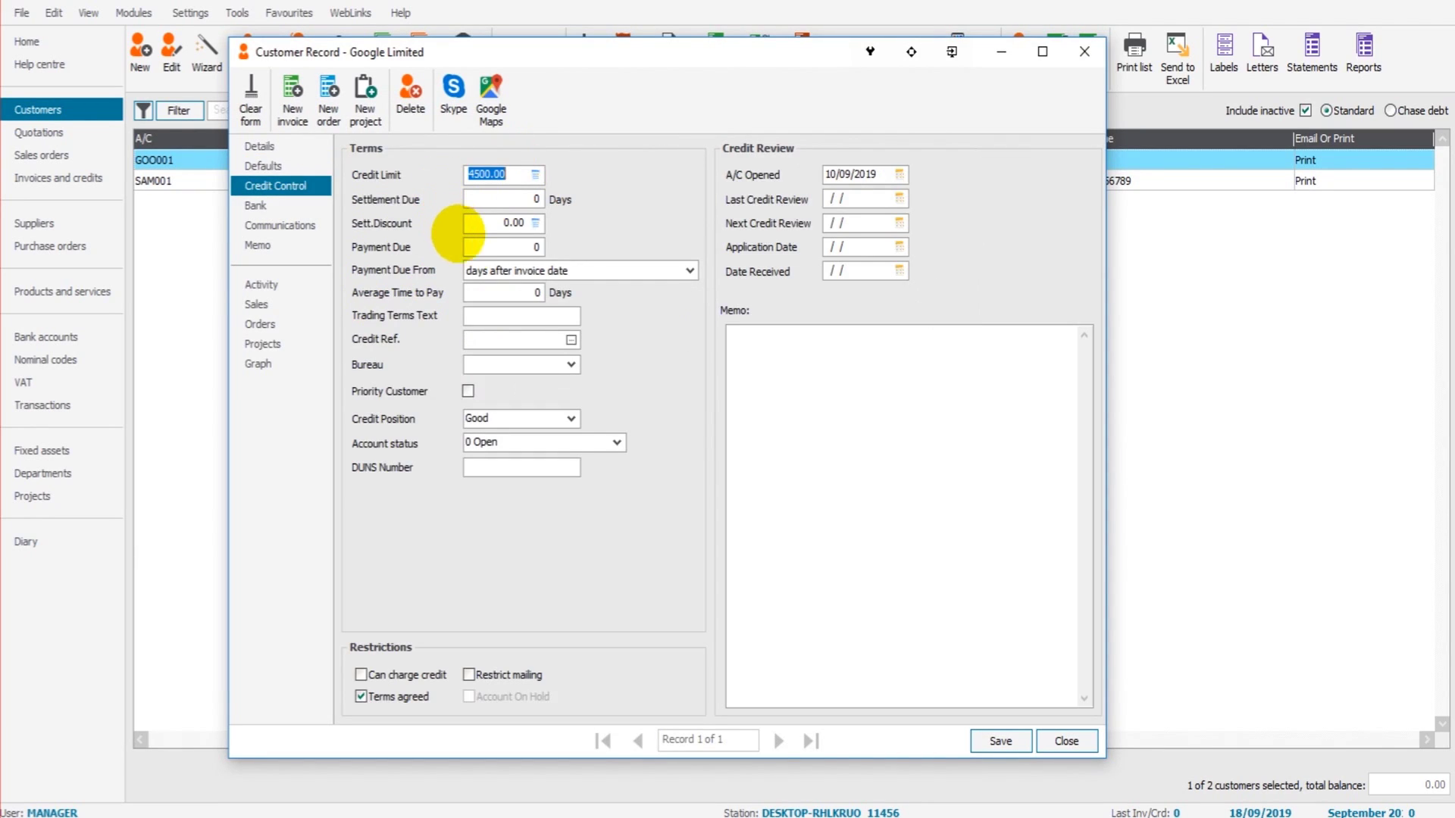
pyautogui.click(535, 247)
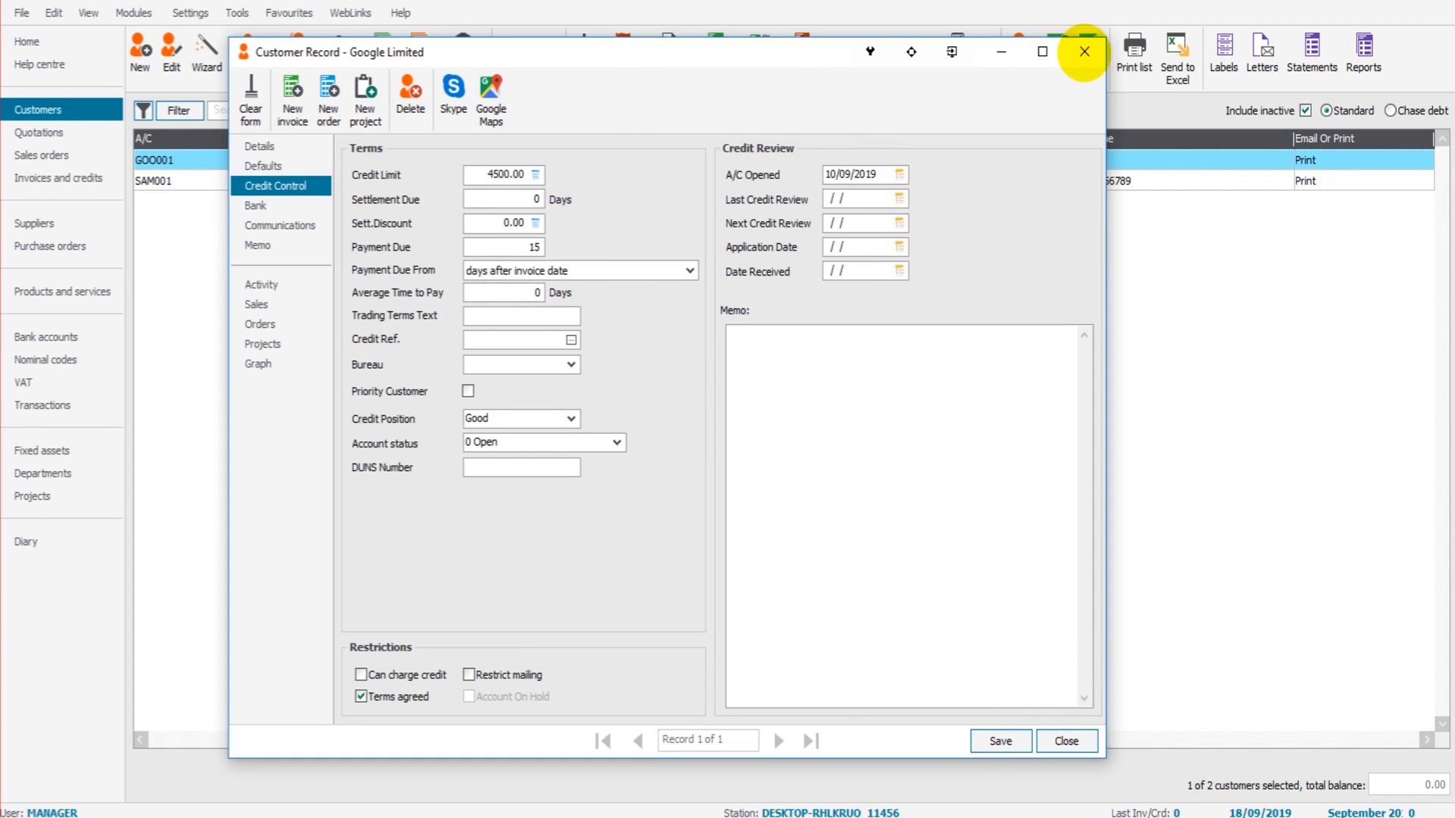
pyautogui.click(1084, 51)
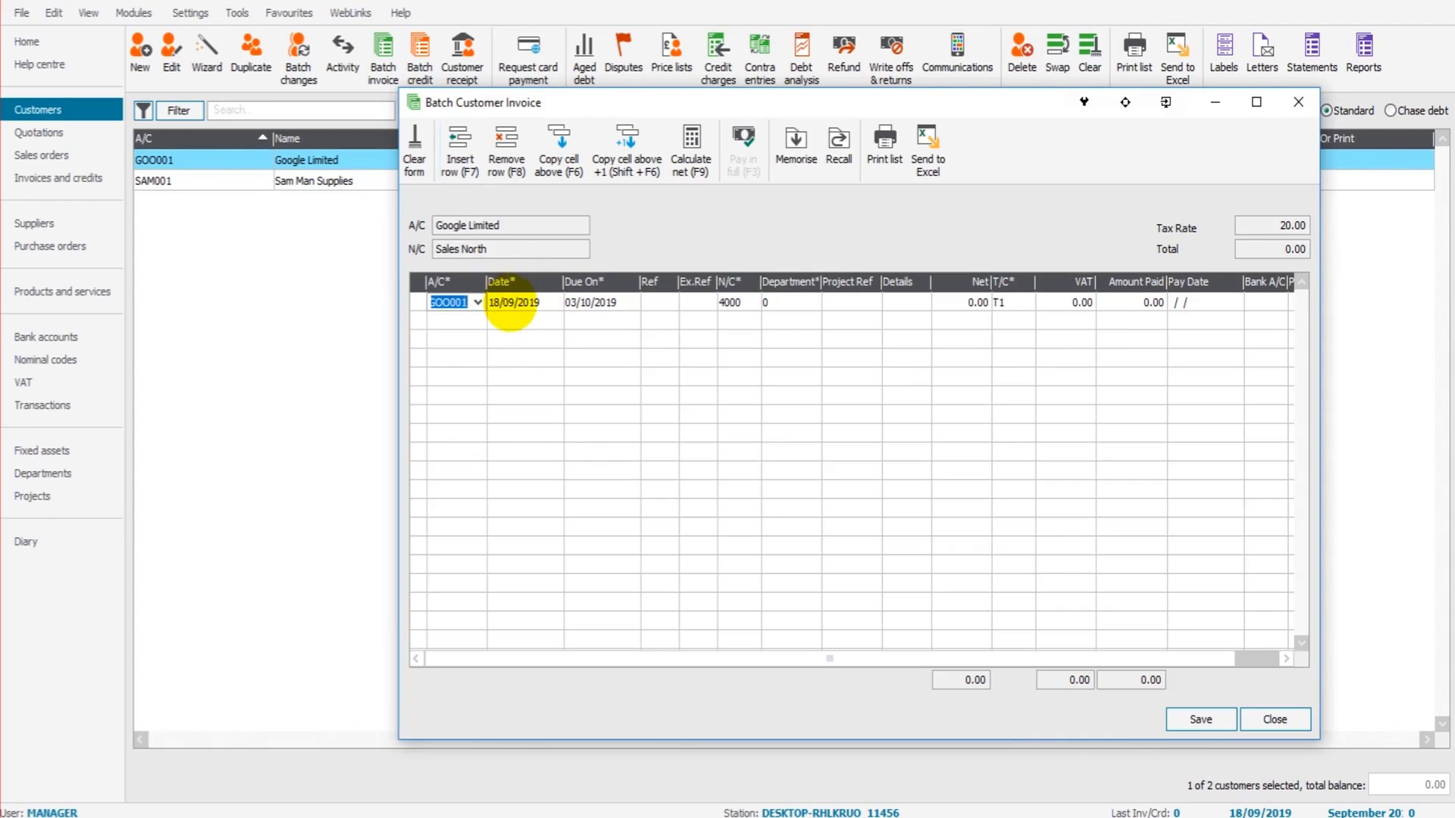
# Re-enter the row's invoice date to check the recalculated due date, then close without saving
pyautogui.click(506, 301)
pyautogui.write('15/07')
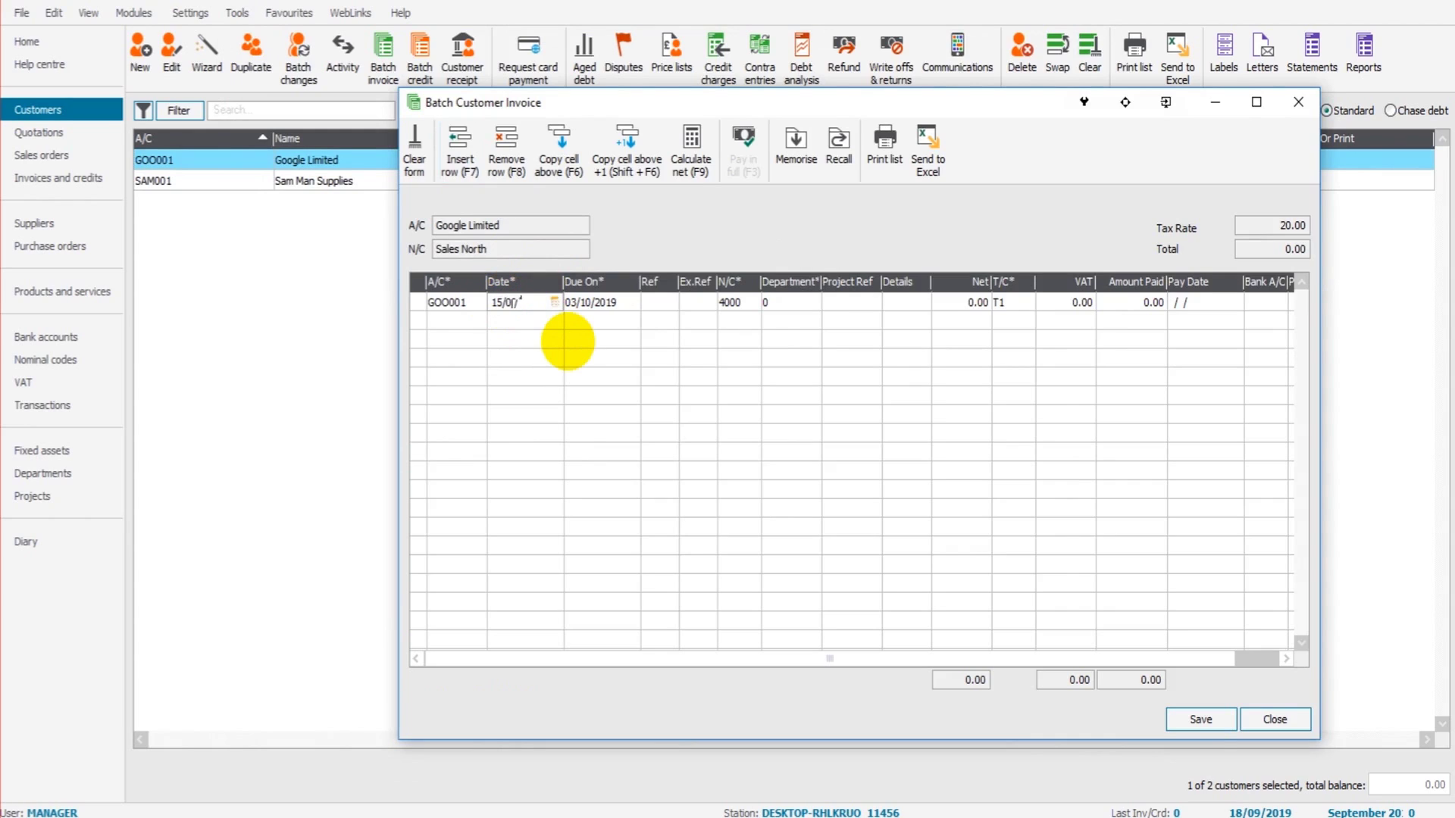
pyautogui.write('/2019')
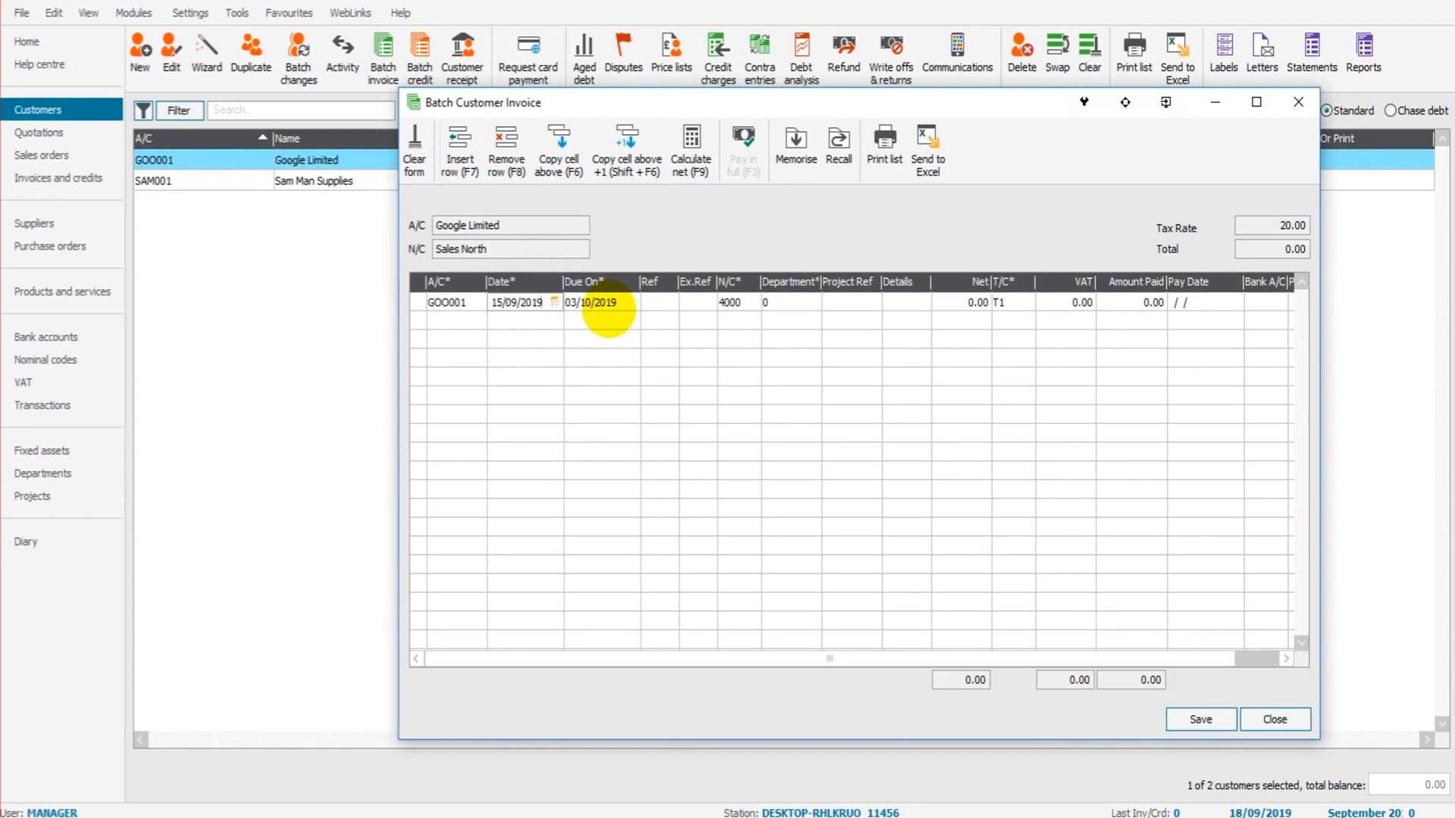
pyautogui.press('Tab')
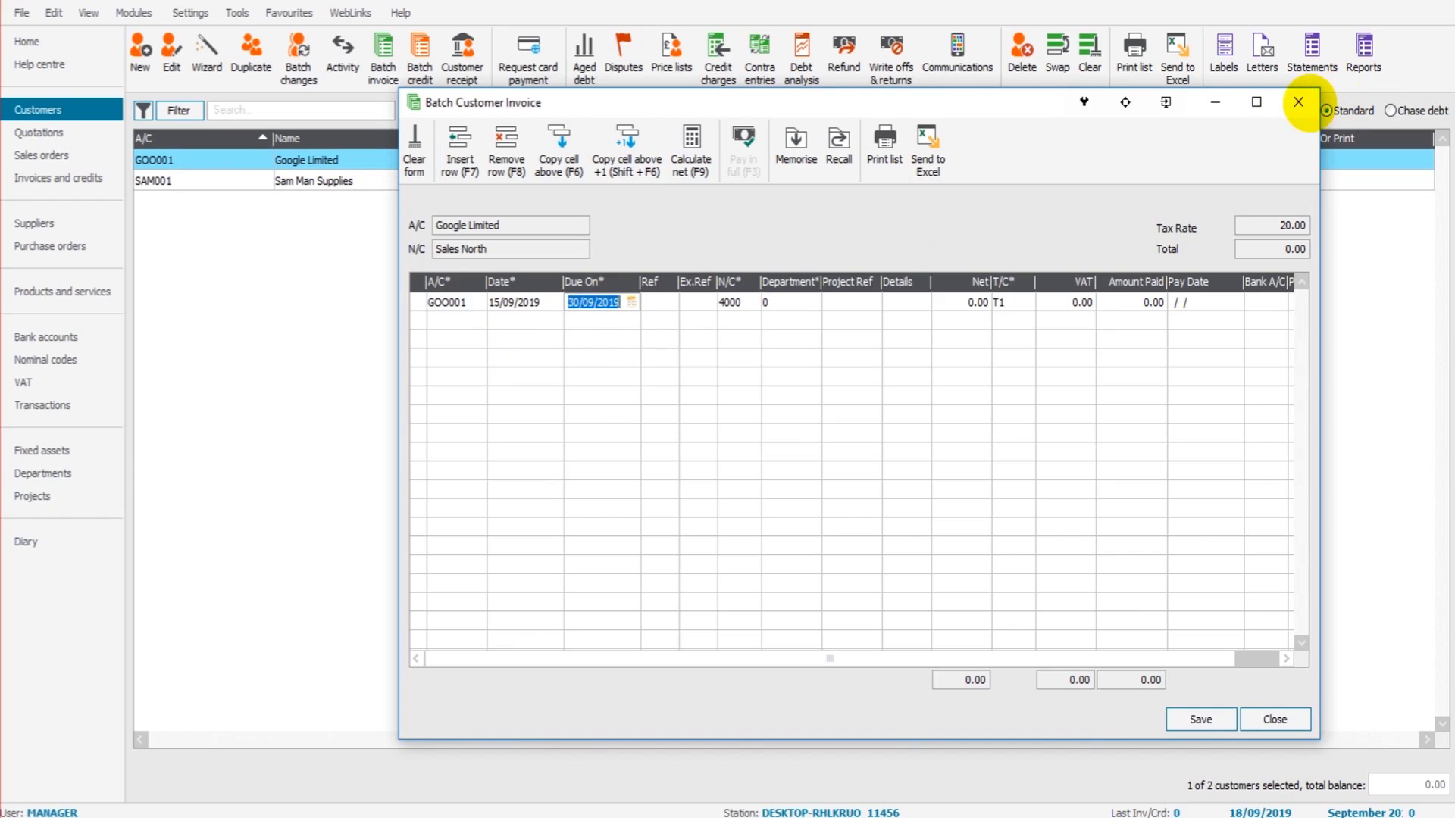
pyautogui.click(1298, 101)
pyautogui.click(862, 466)
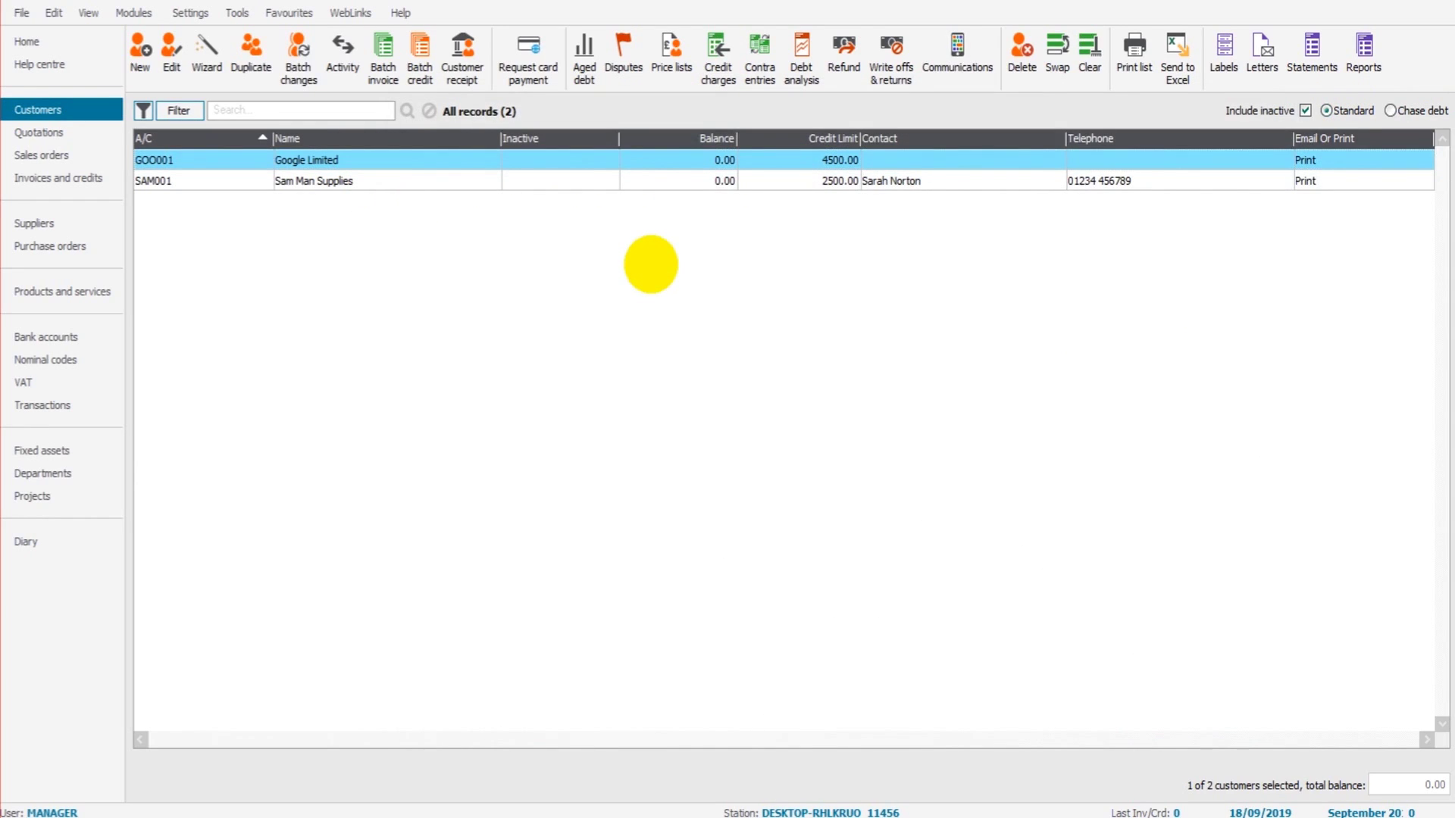
# Review Google Limited's defaults, credit control and bank details, then close the customer record
pyautogui.doubleClick(357, 160)
pyautogui.click(263, 166)
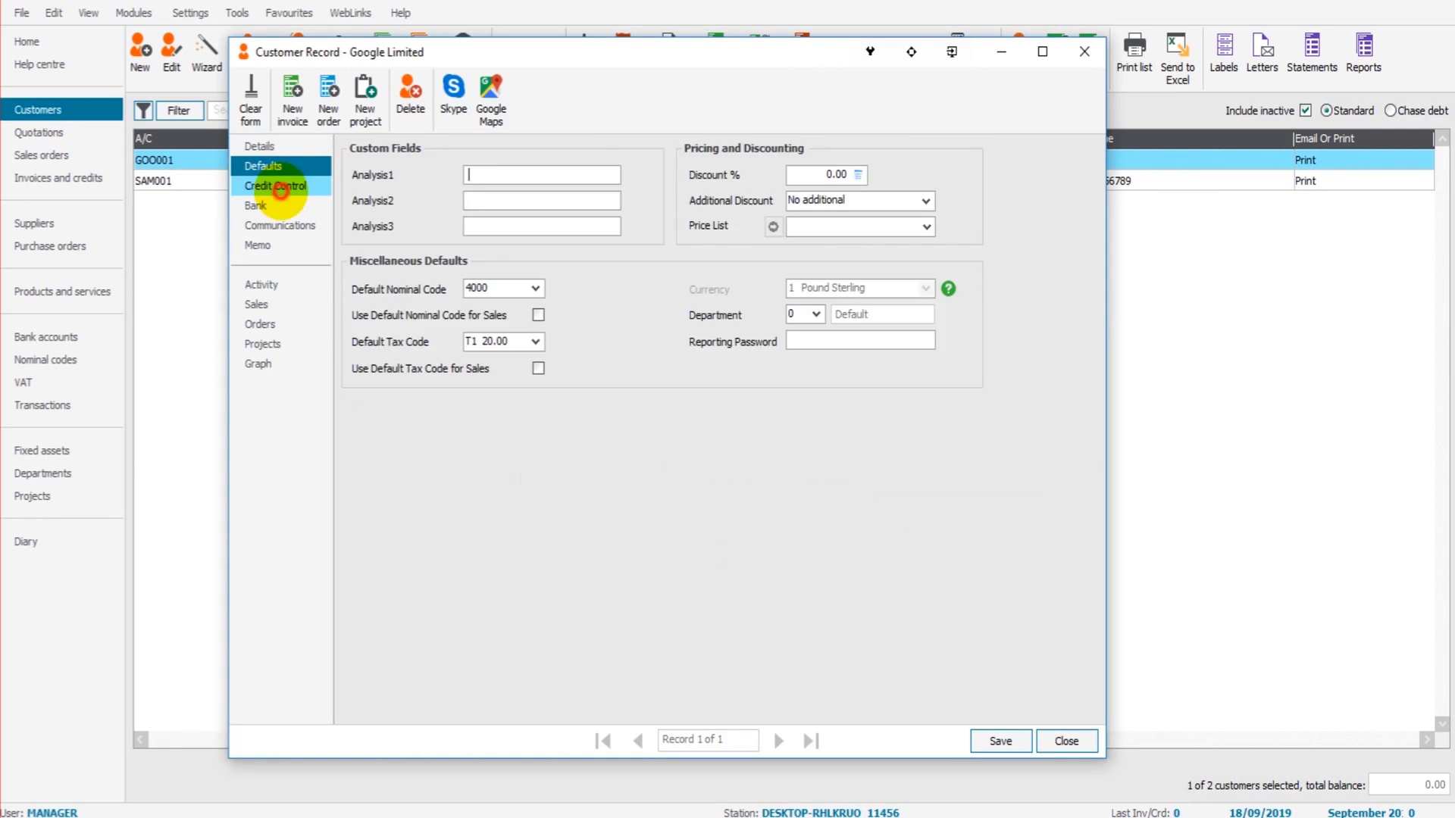
pyautogui.click(280, 189)
pyautogui.click(285, 203)
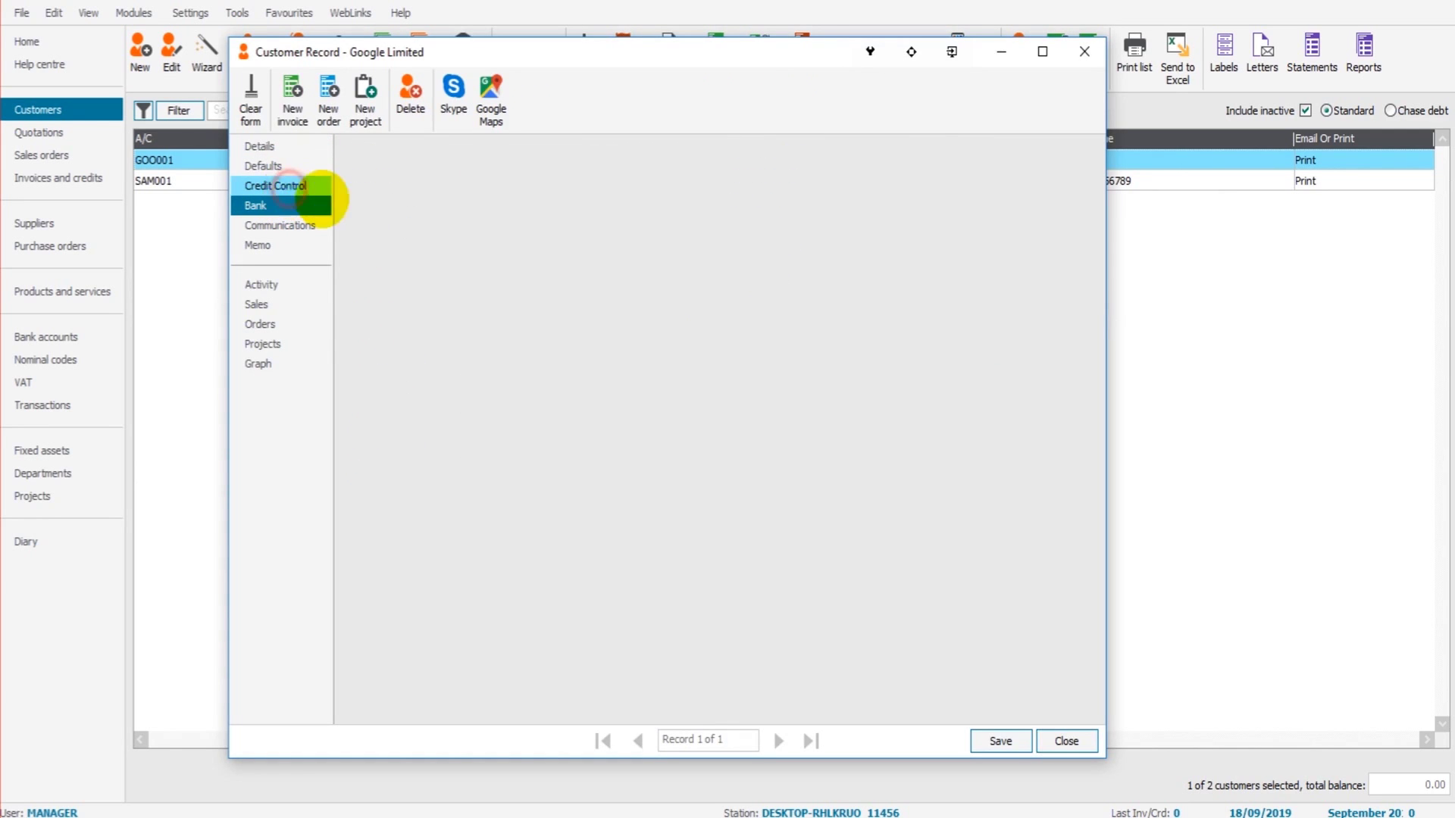
pyautogui.click(315, 189)
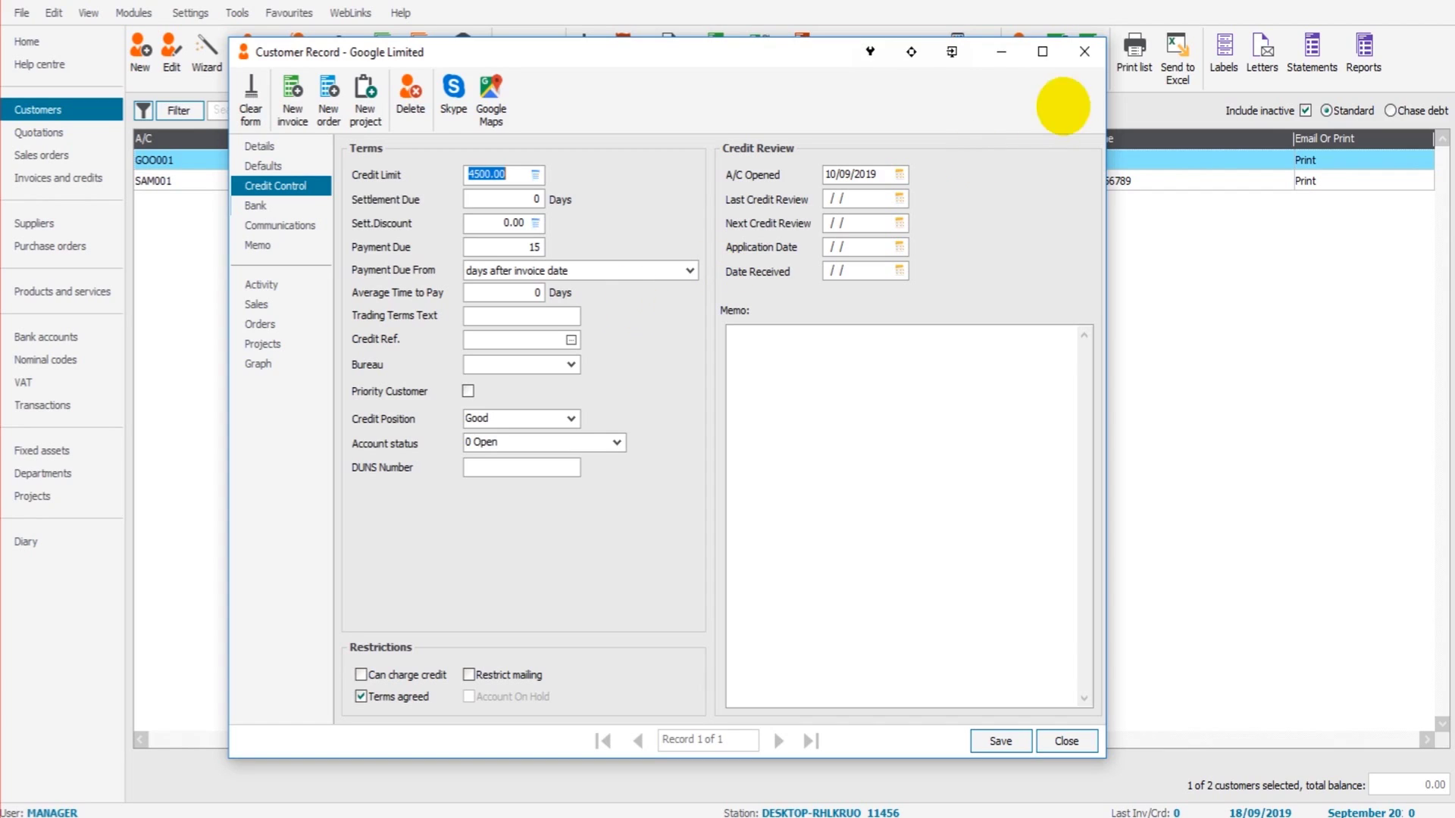
pyautogui.click(1084, 51)
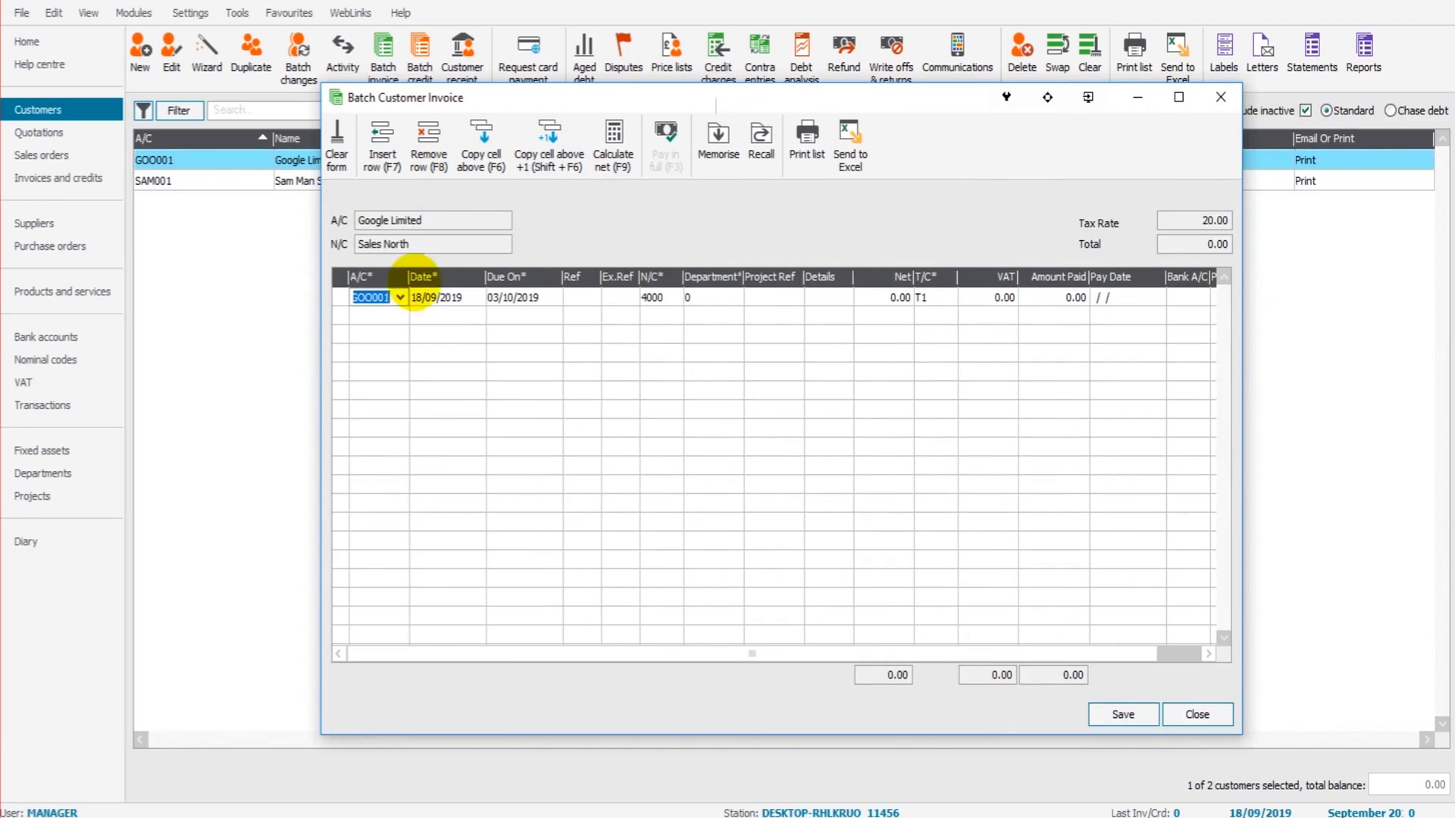
# Date the Google Limited invoice line 15/09/2019, reference I3518, nominal code 4000 Sales North
pyautogui.click(426, 295)
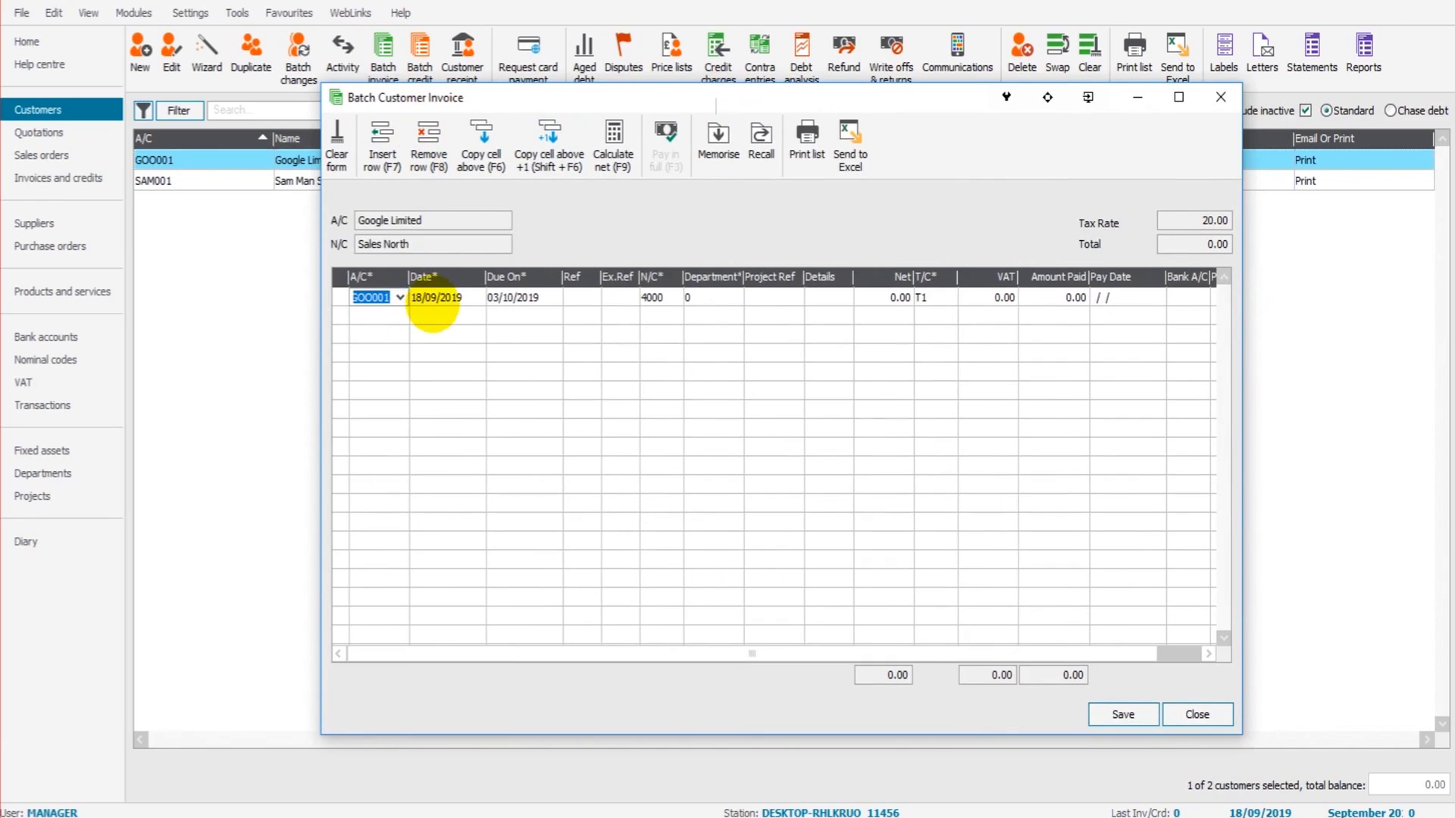
pyautogui.write('15/ /')
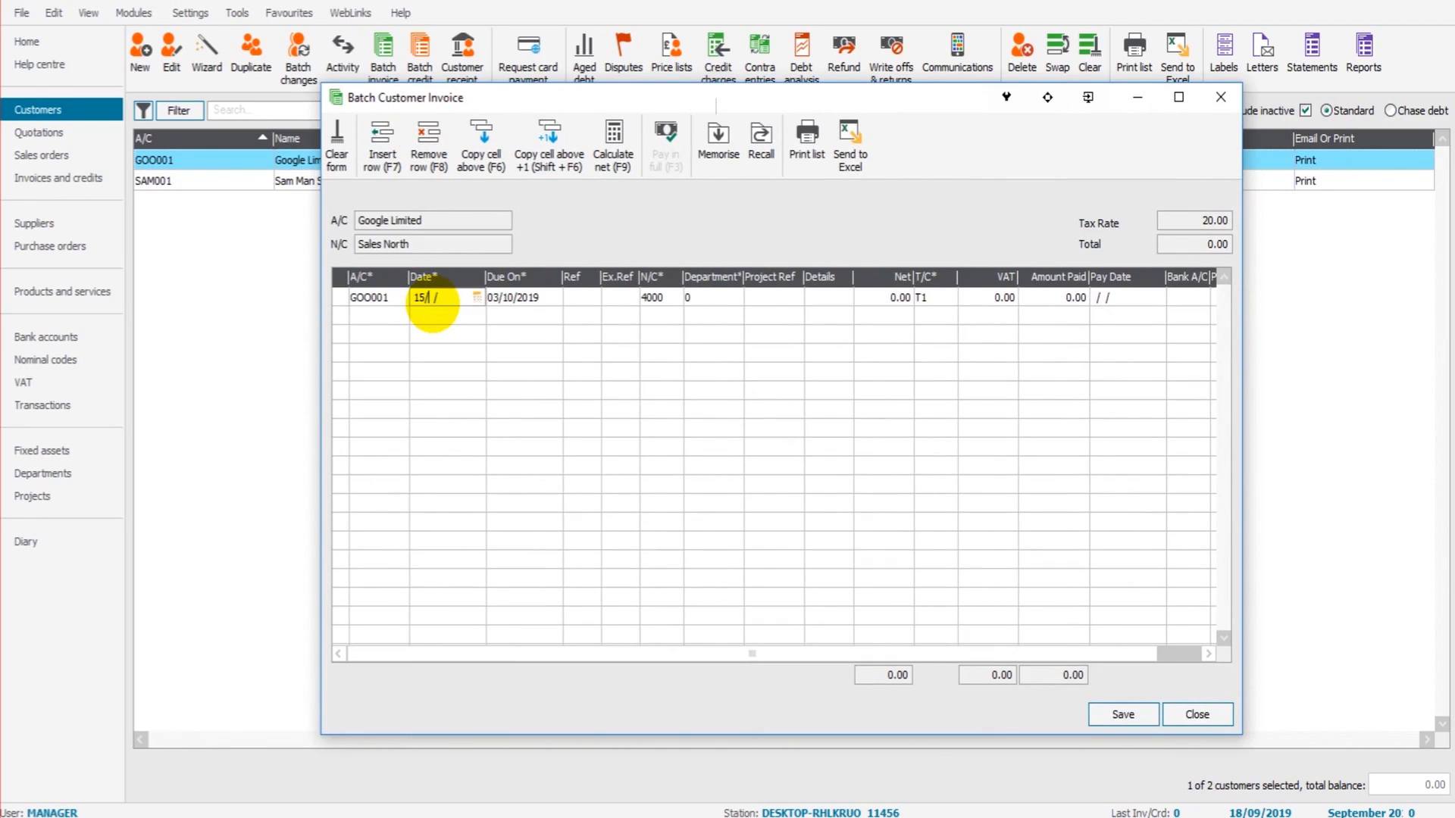
pyautogui.press('Tab')
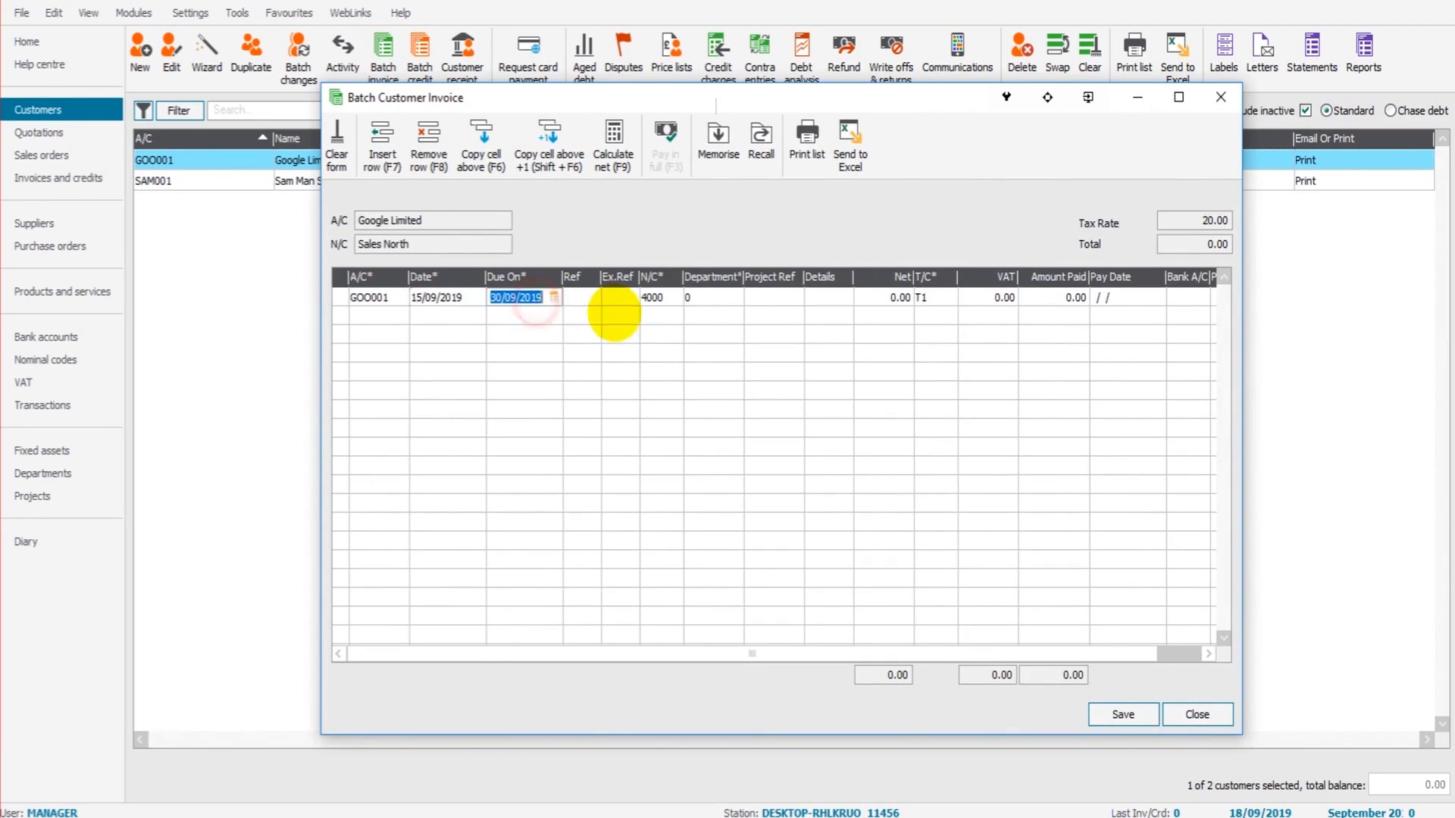
pyautogui.click(573, 299)
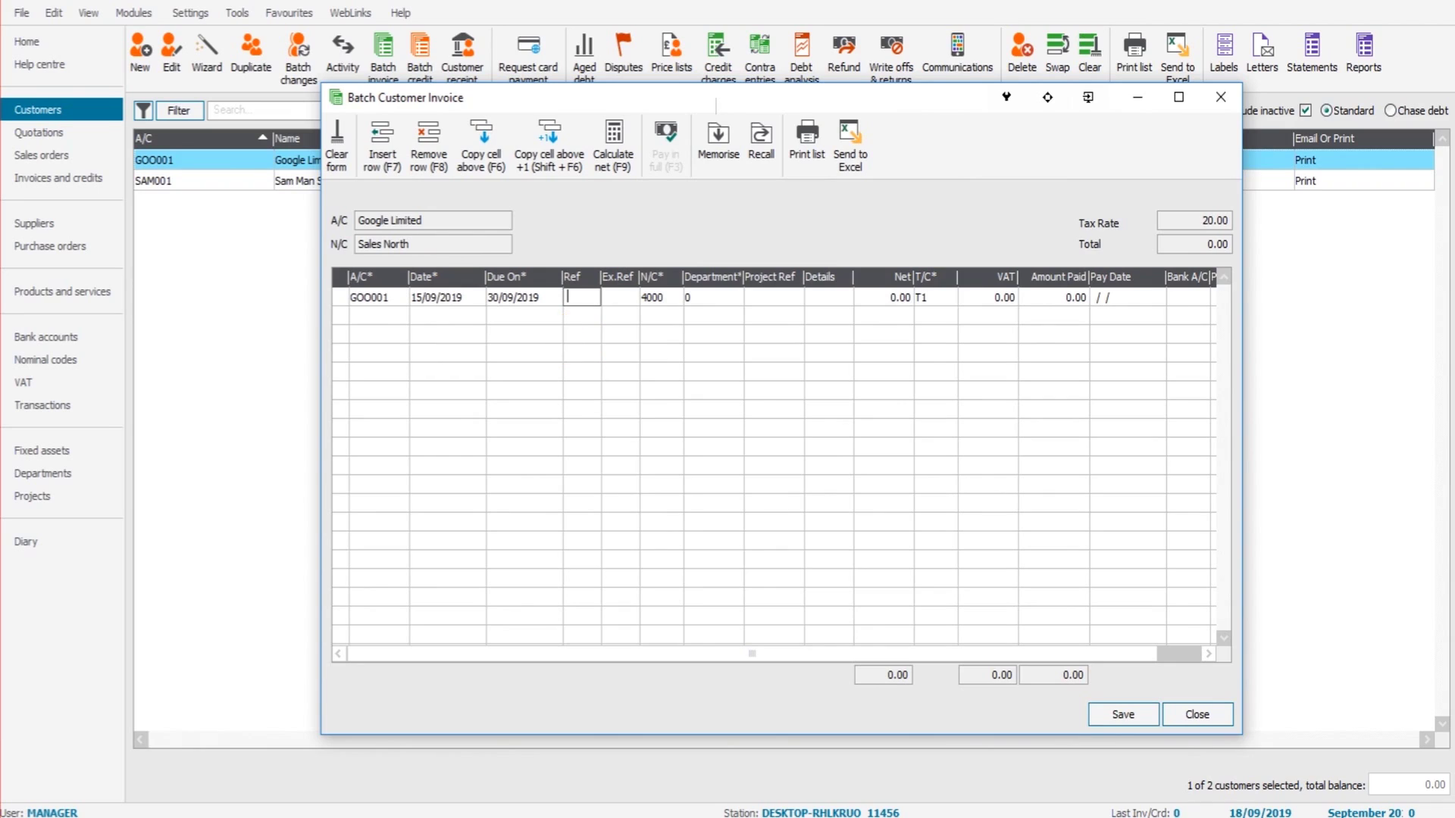
pyautogui.write('I3518')
pyautogui.click(653, 298)
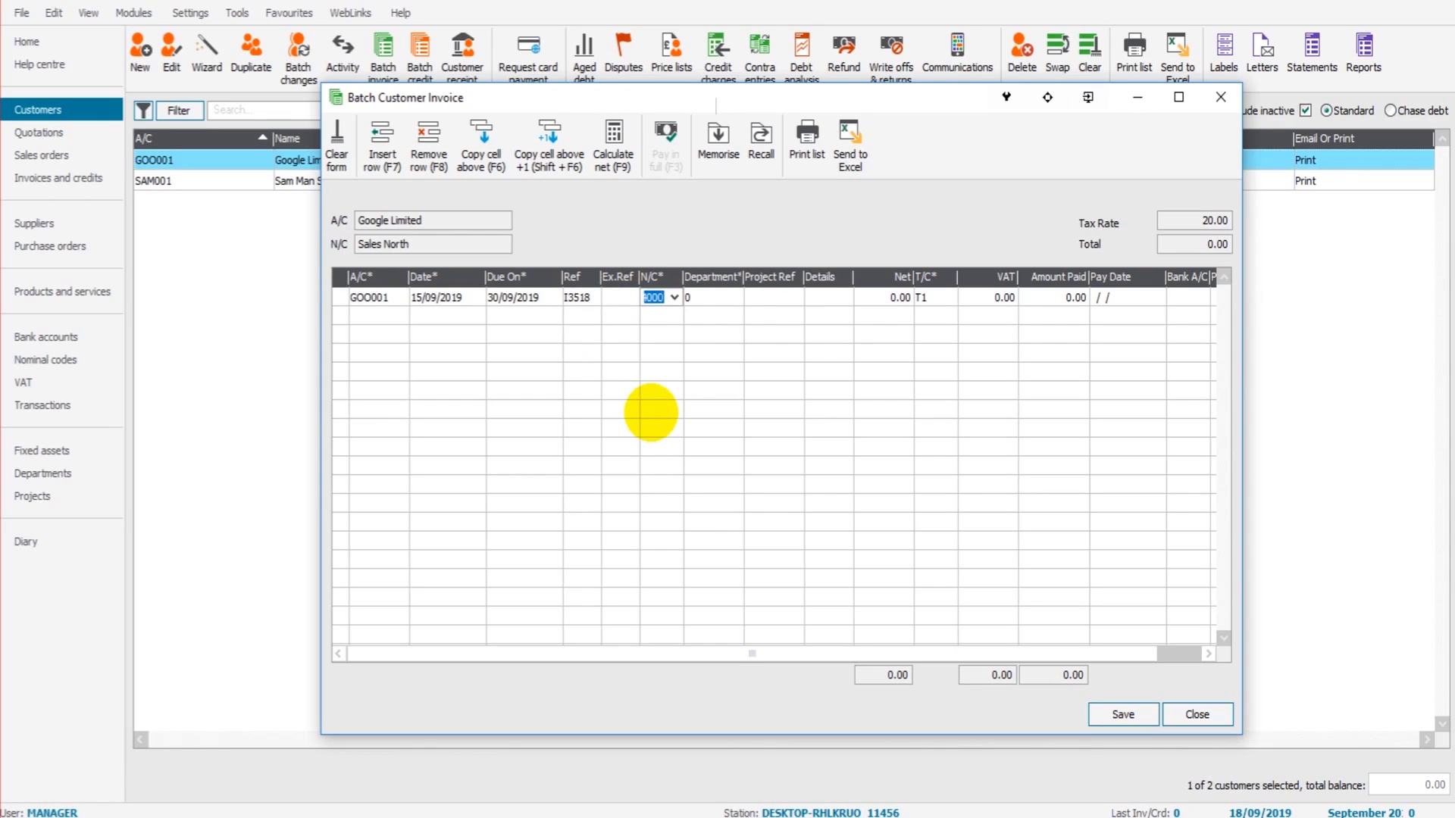
pyautogui.write('41')
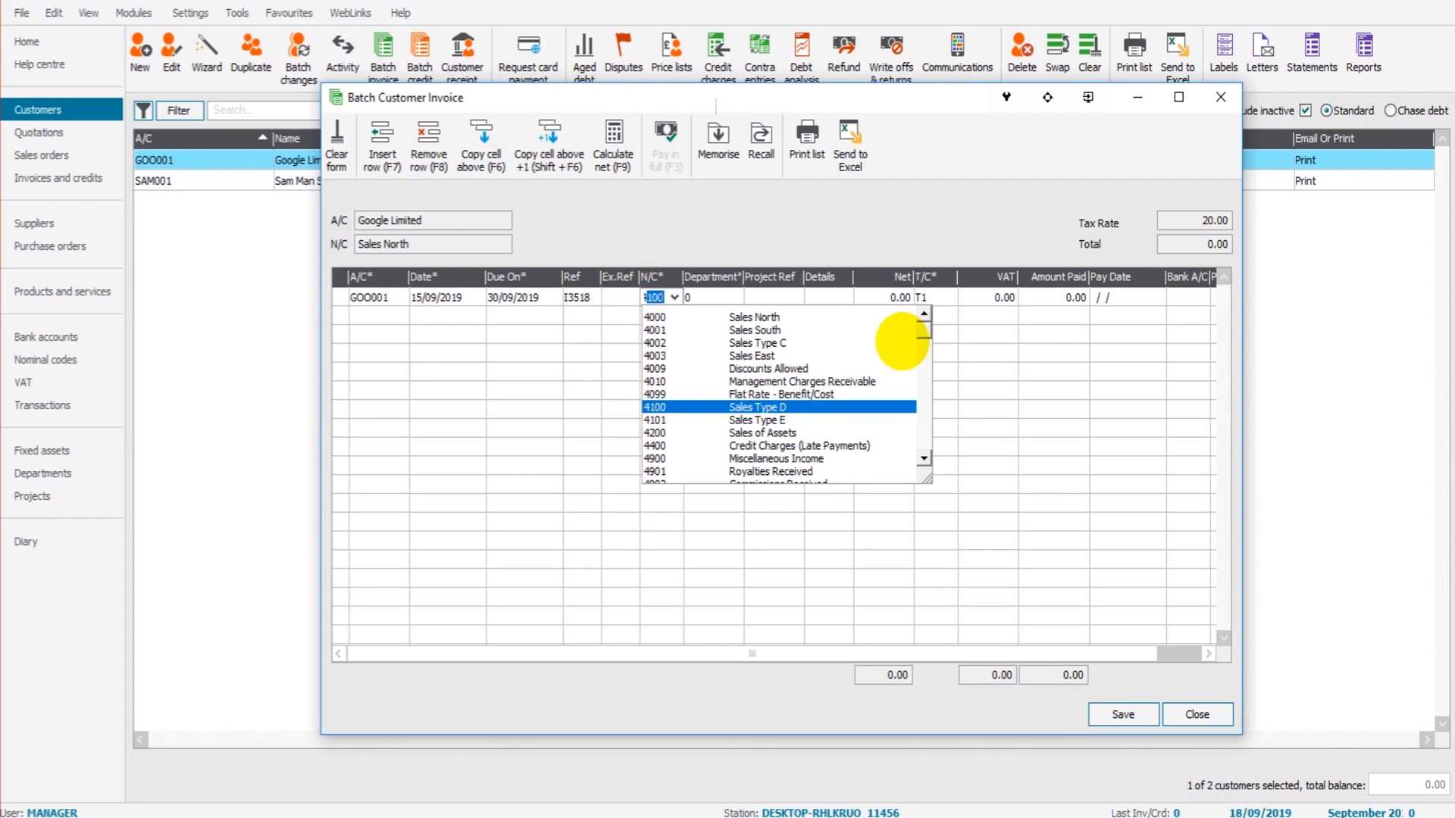
pyautogui.click(923, 313)
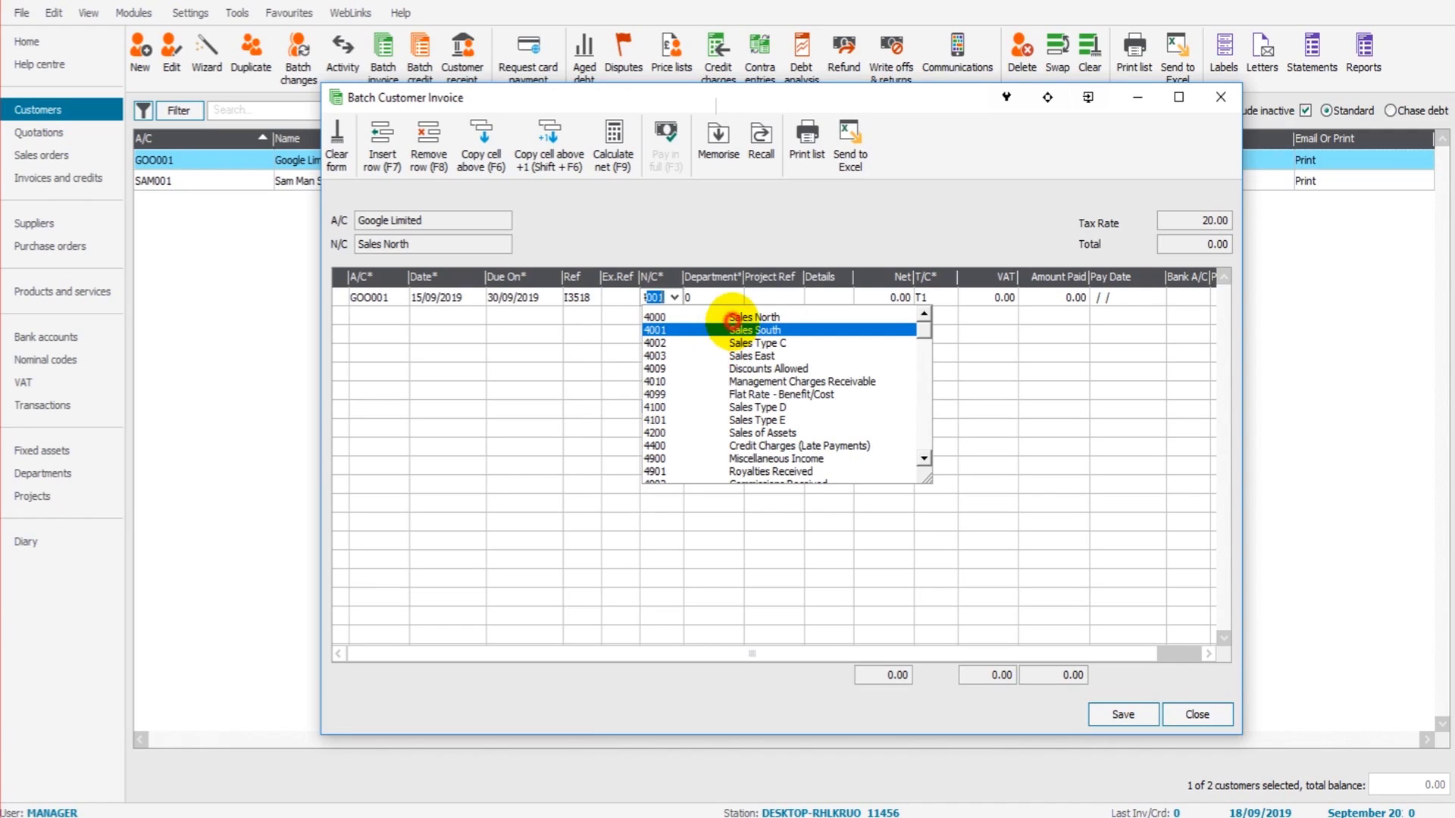
pyautogui.click(730, 318)
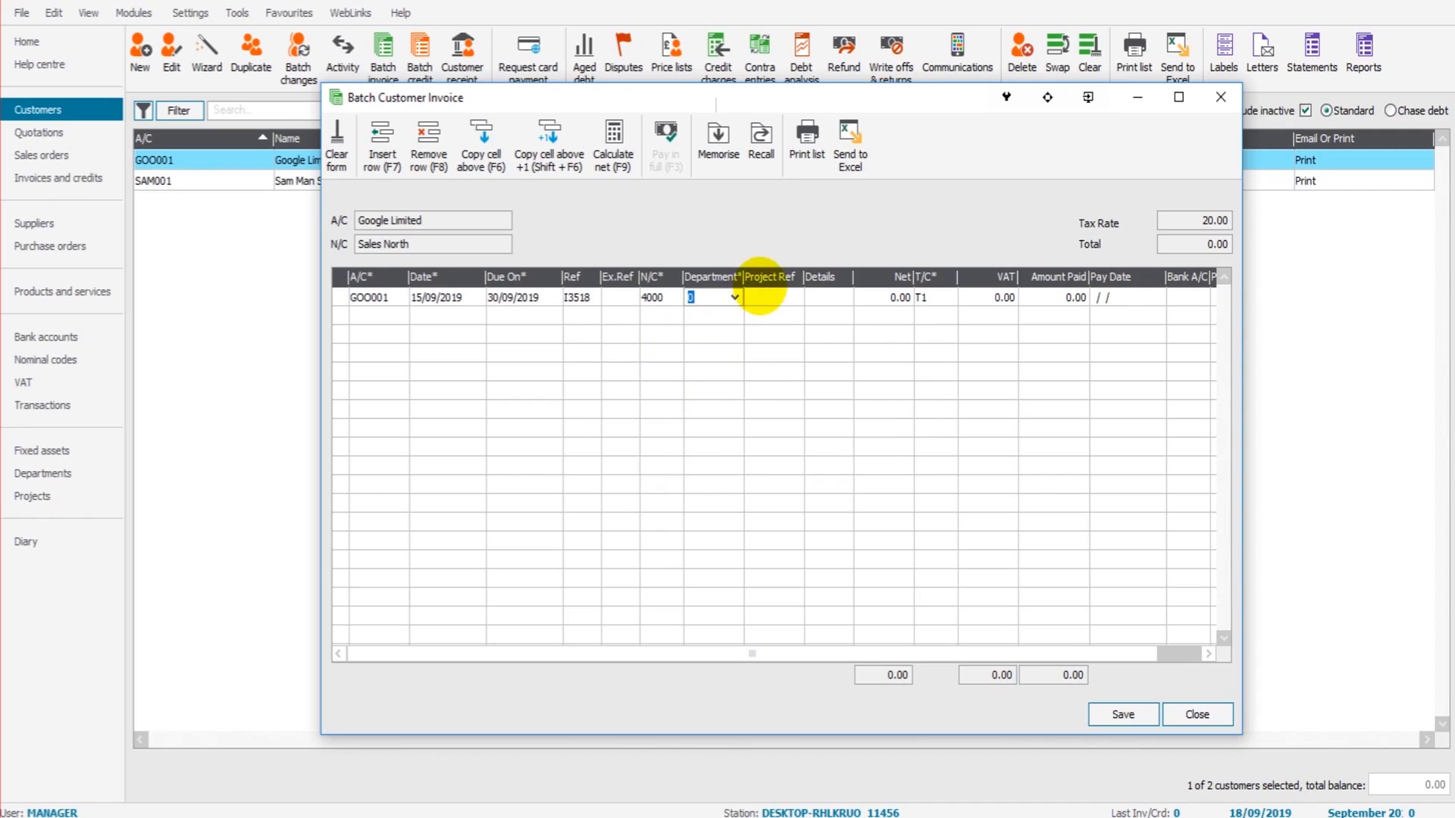
# Give the line details 's product' and a net amount of 100.00
pyautogui.click(777, 298)
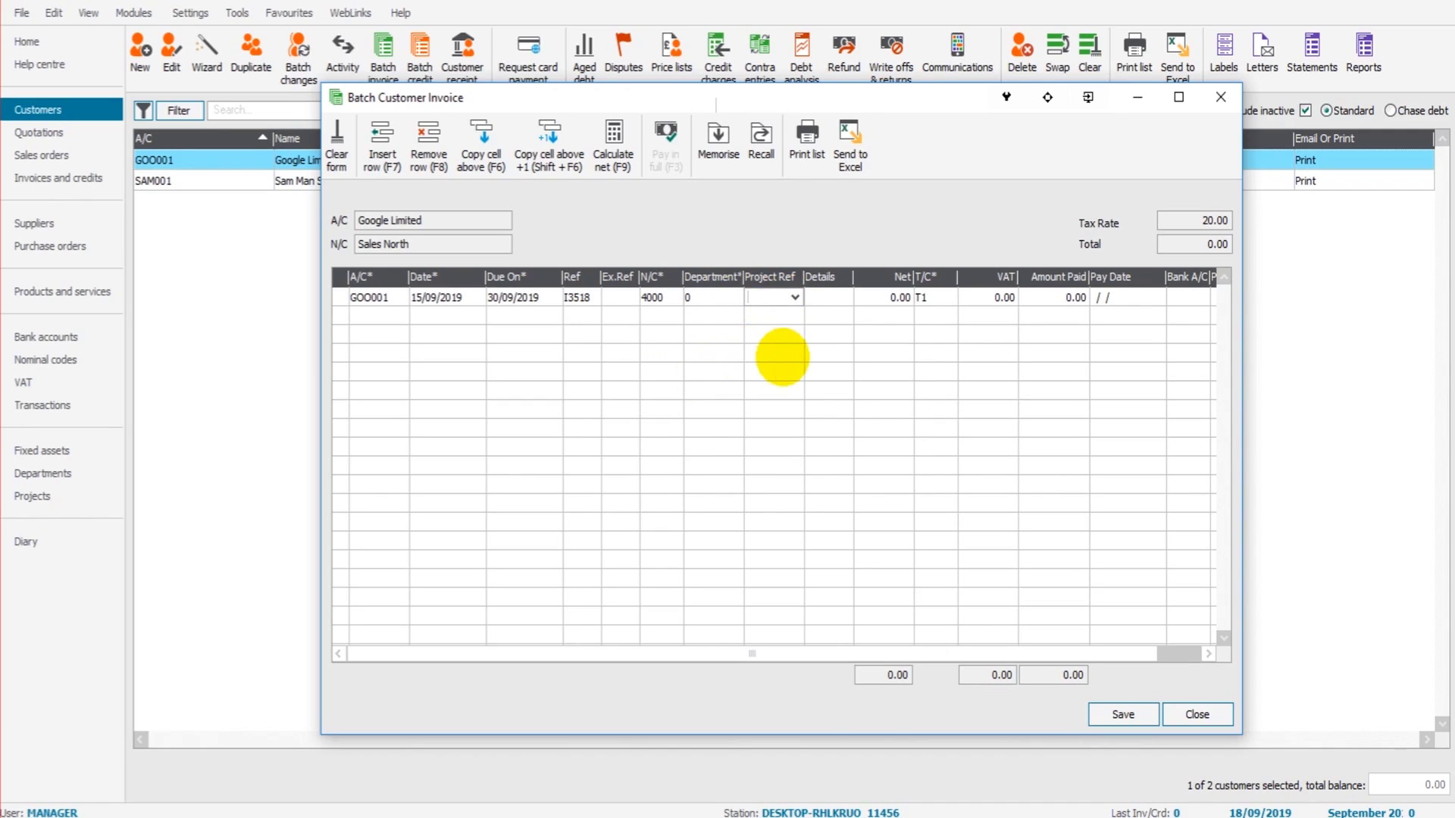
pyautogui.click(822, 297)
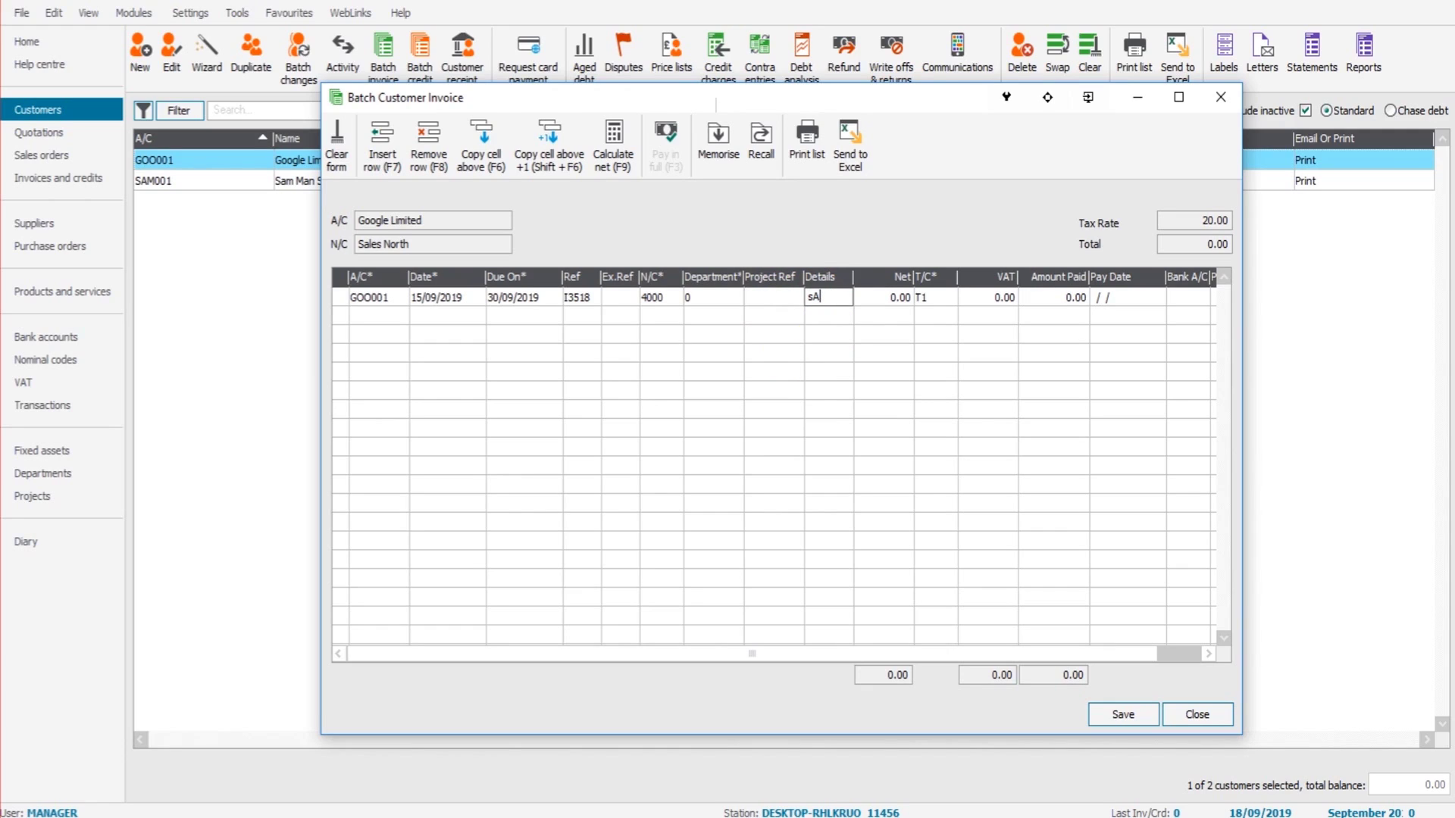
pyautogui.write('s product')
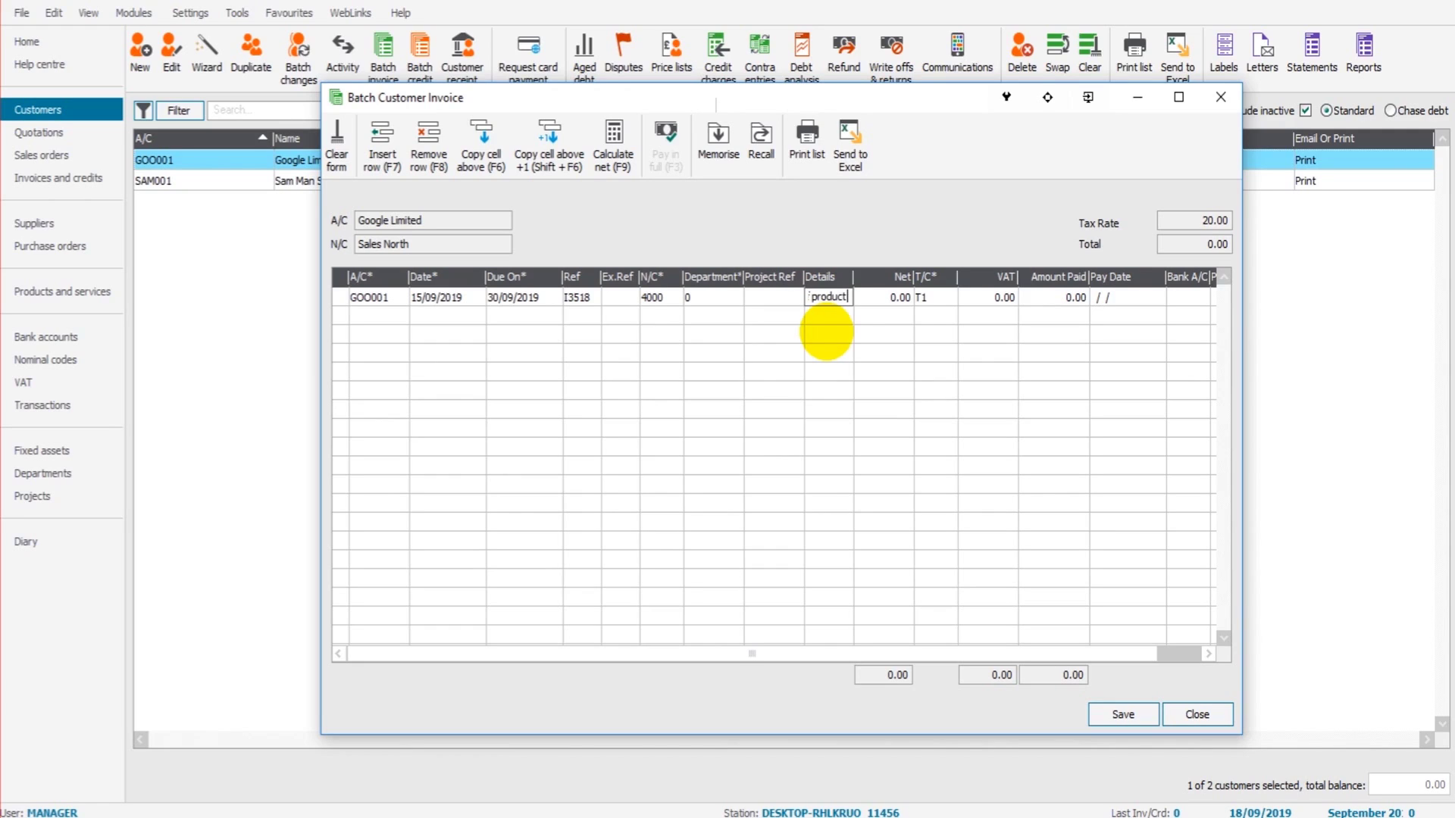
pyautogui.press('Tab')
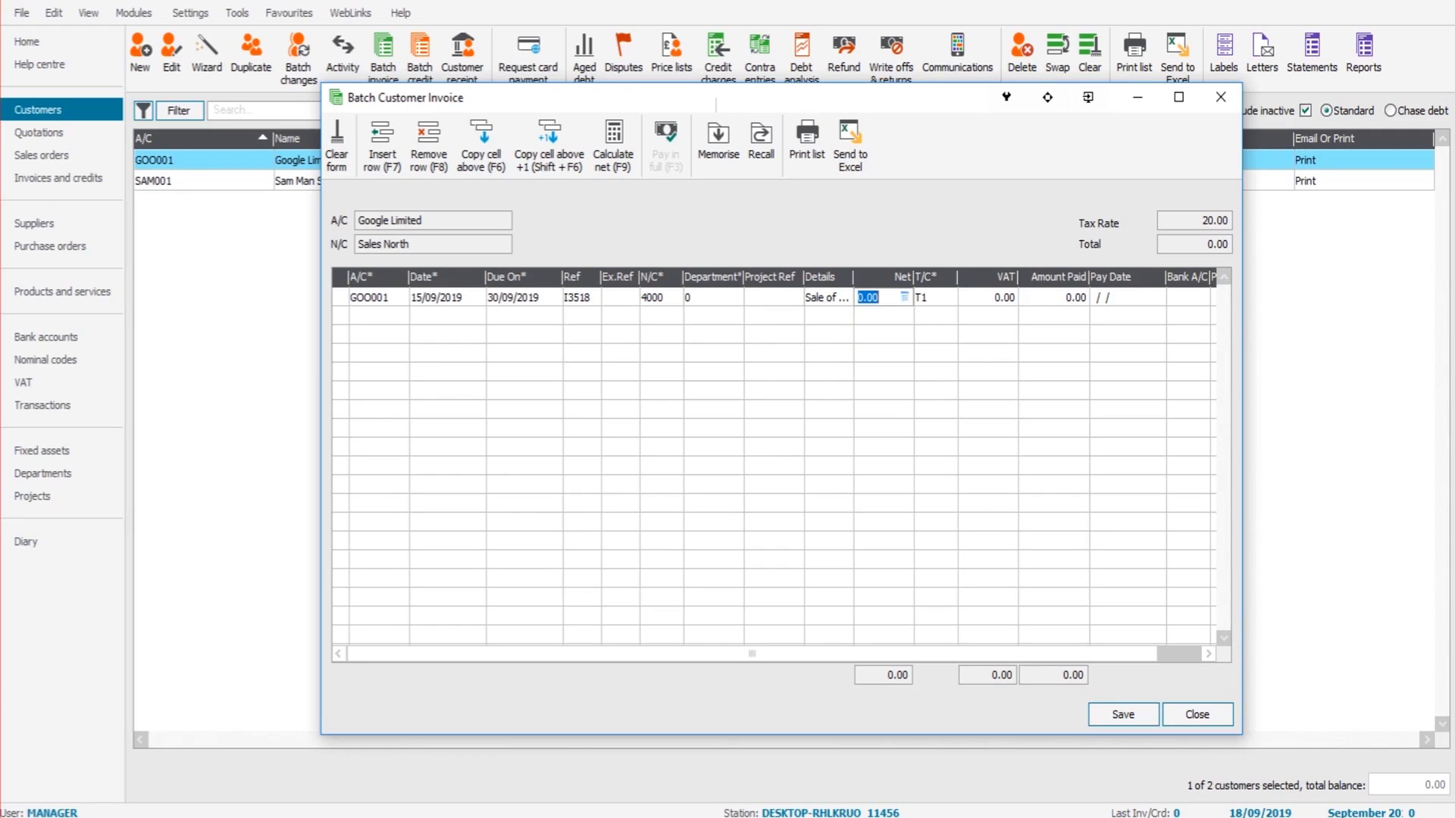
pyautogui.write('100')
pyautogui.press('Tab')
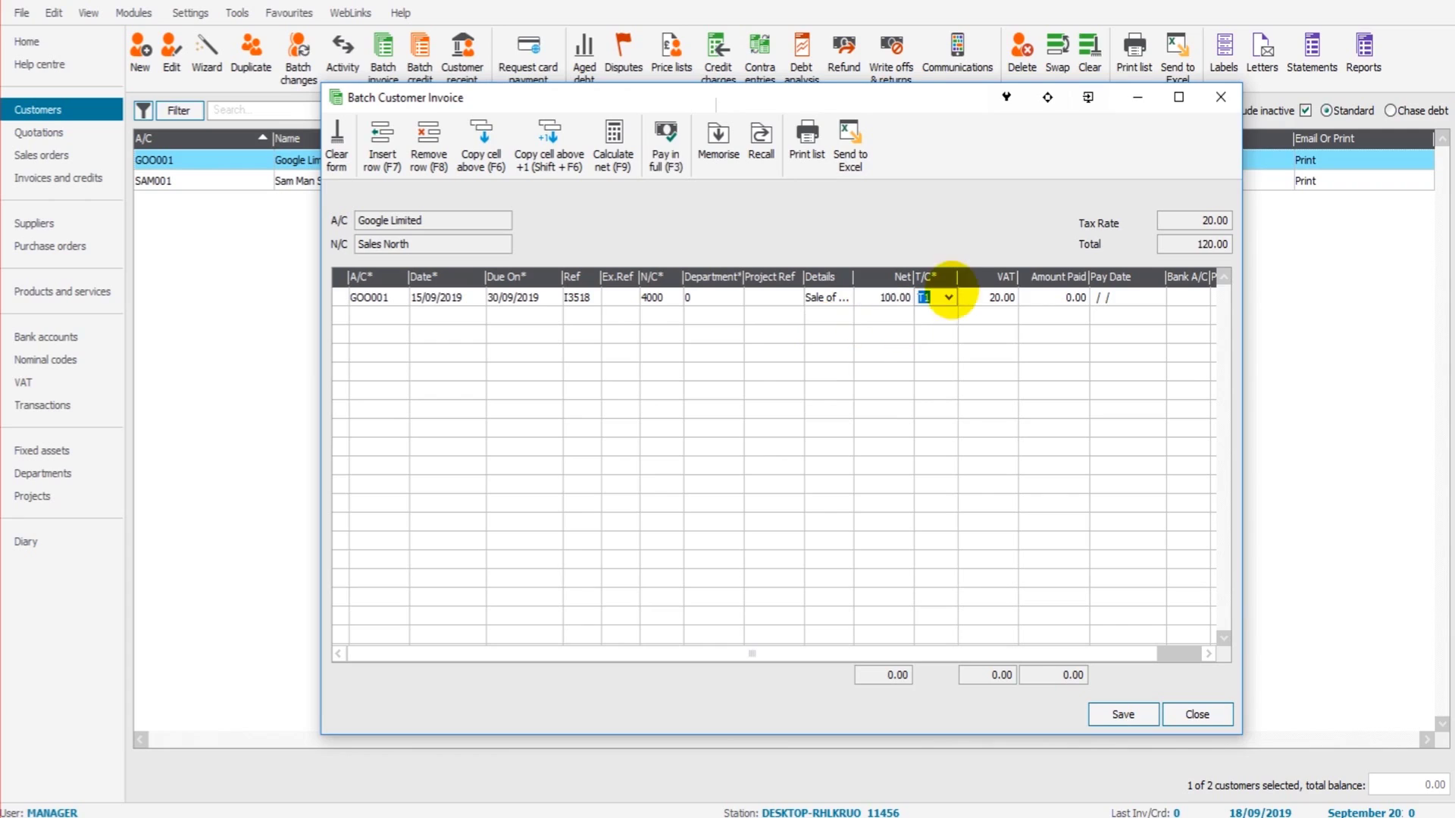
# Apply tax code T1 (20.00 VAT) to the Google Limited line and start a new blank row
pyautogui.click(948, 296)
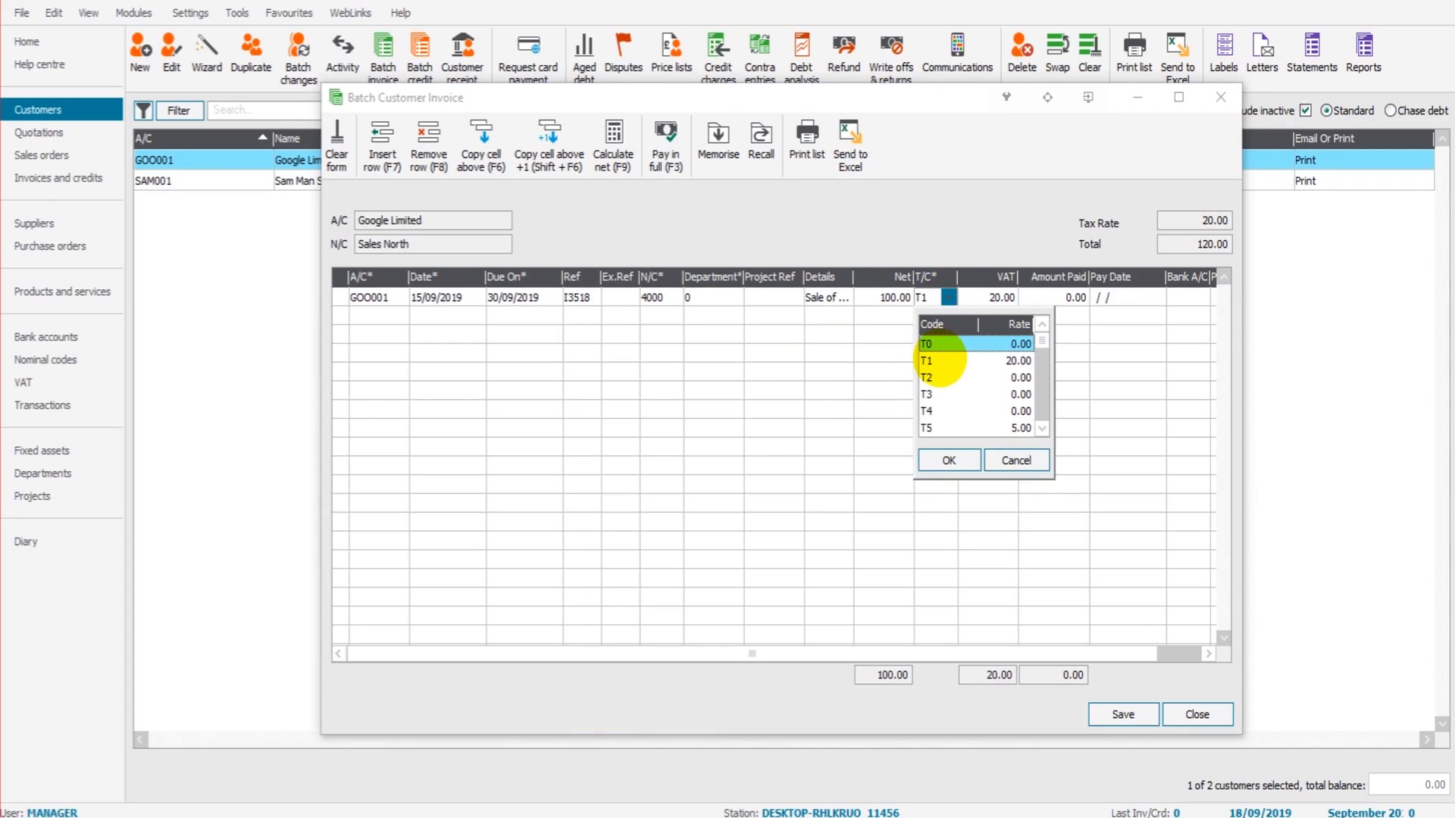
pyautogui.click(939, 361)
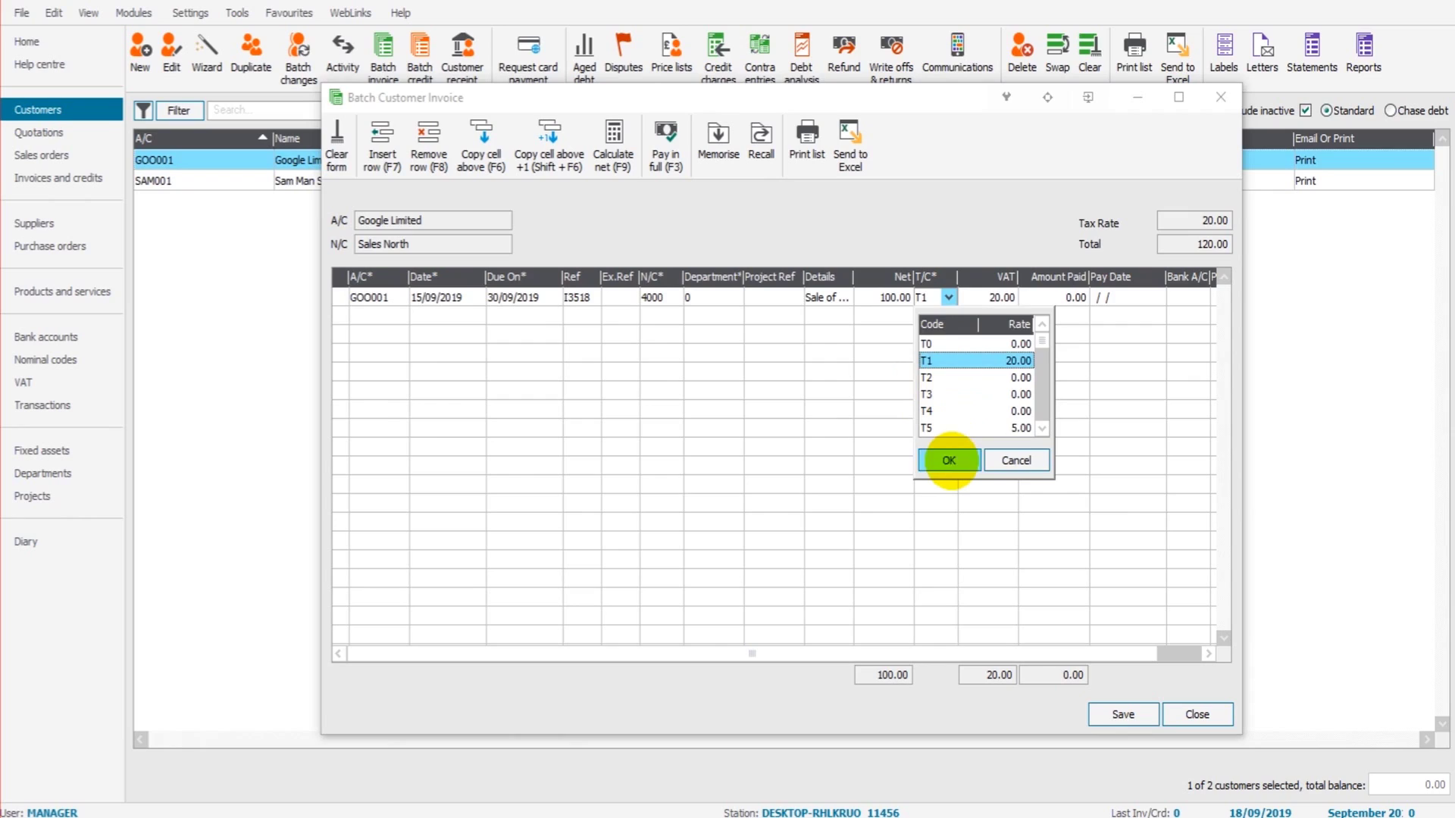
pyautogui.click(948, 460)
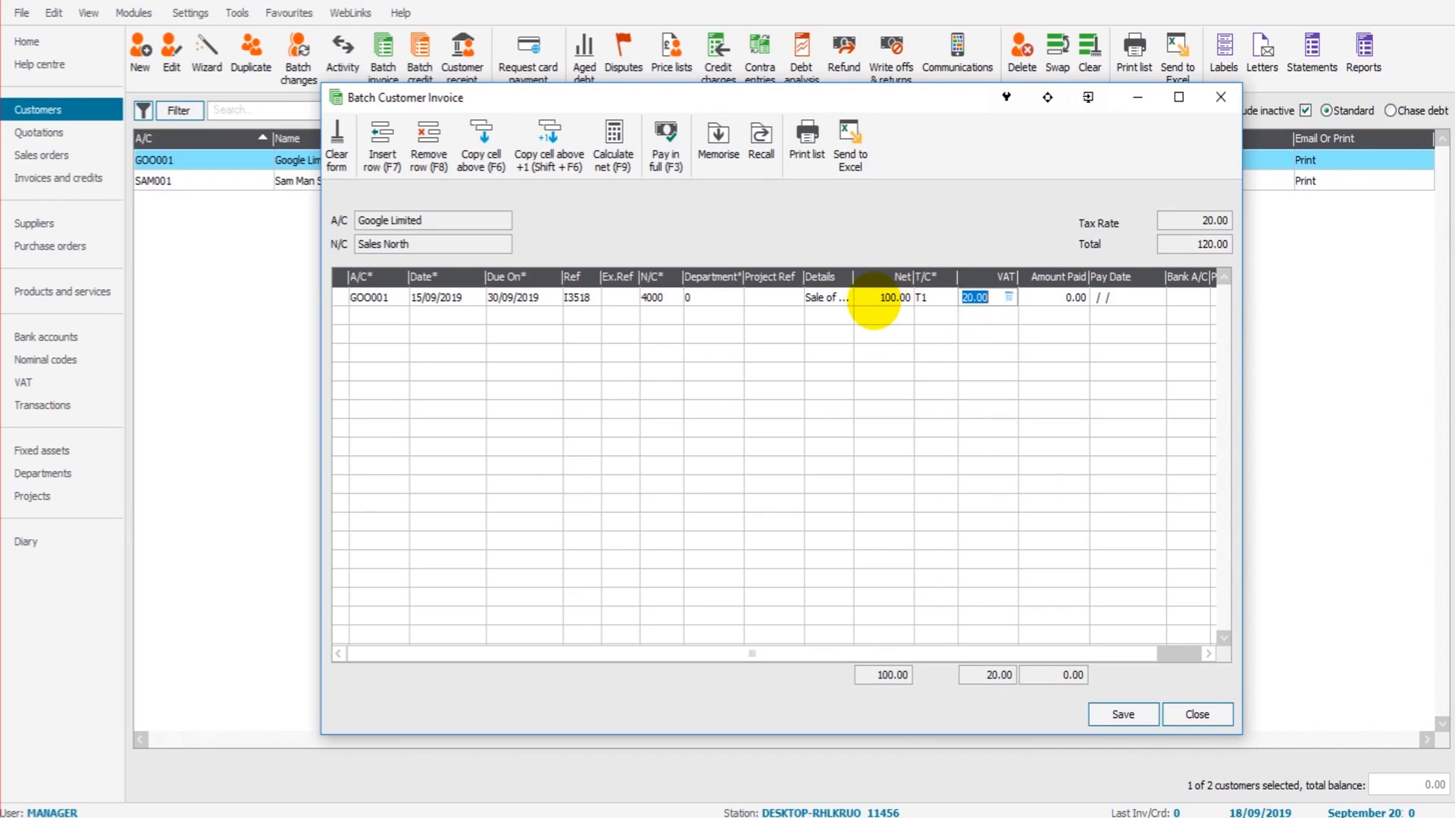
pyautogui.click(879, 298)
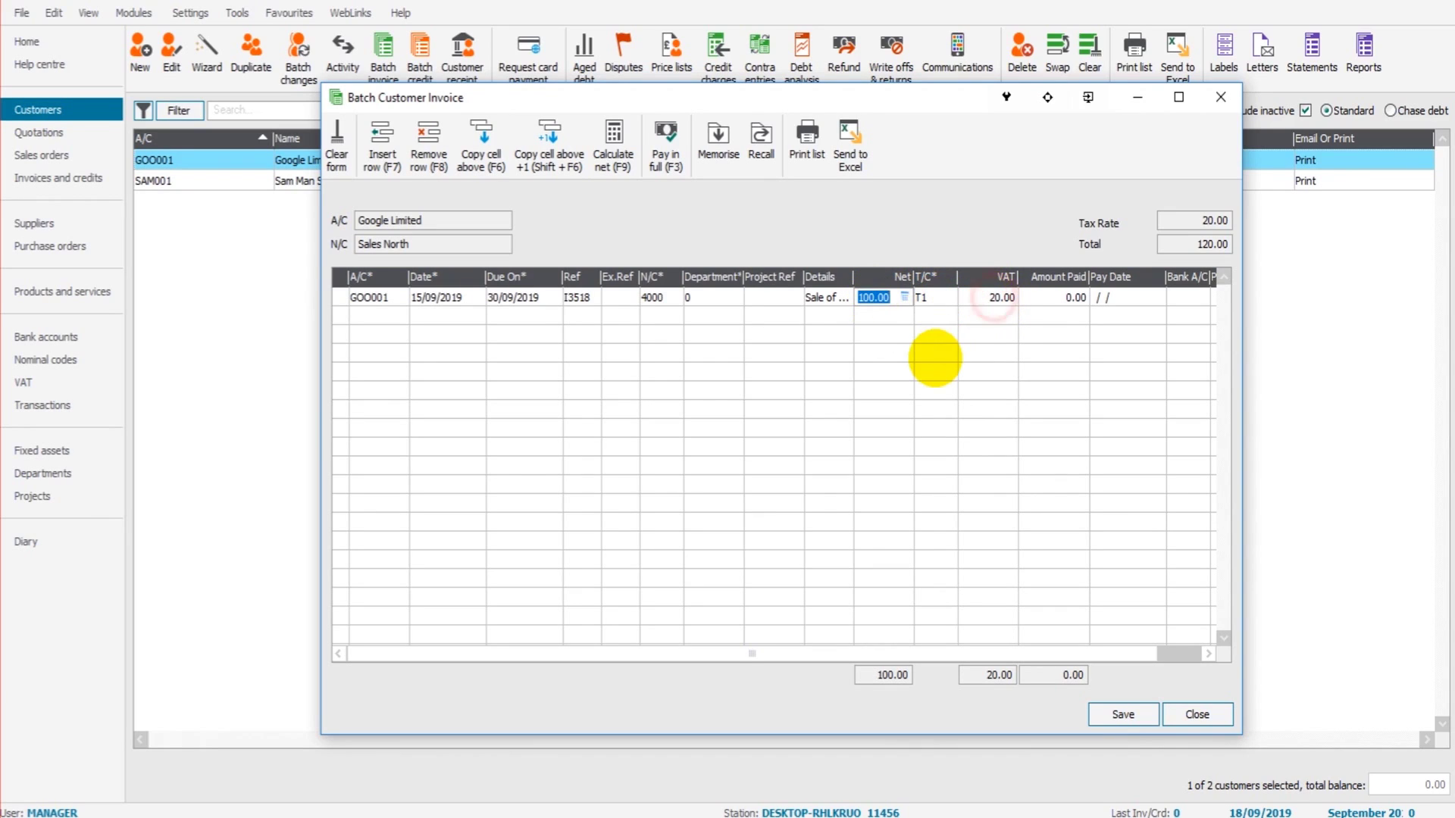
pyautogui.press('Tab')
pyautogui.press('Tab')
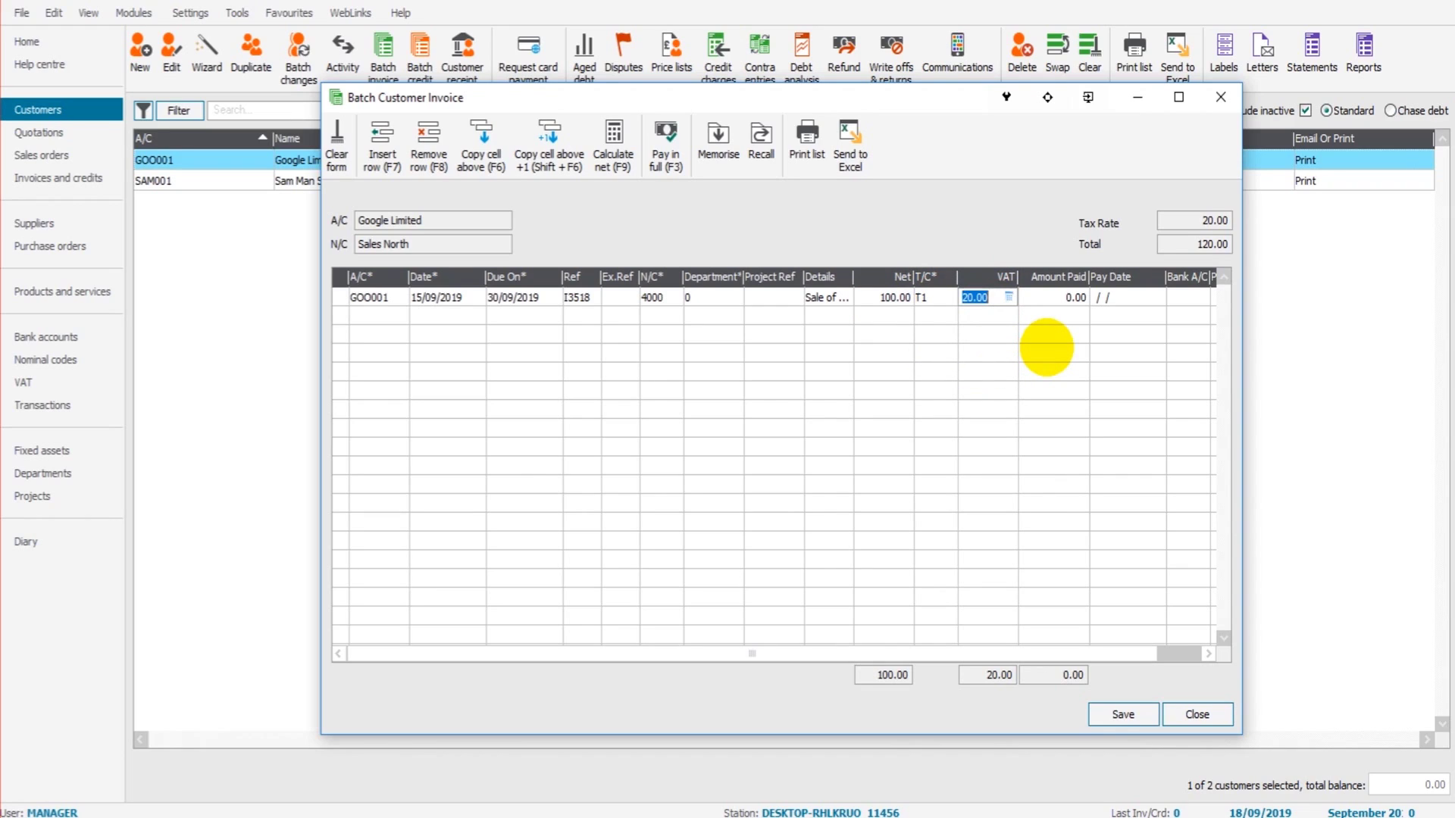
pyautogui.press('Tab')
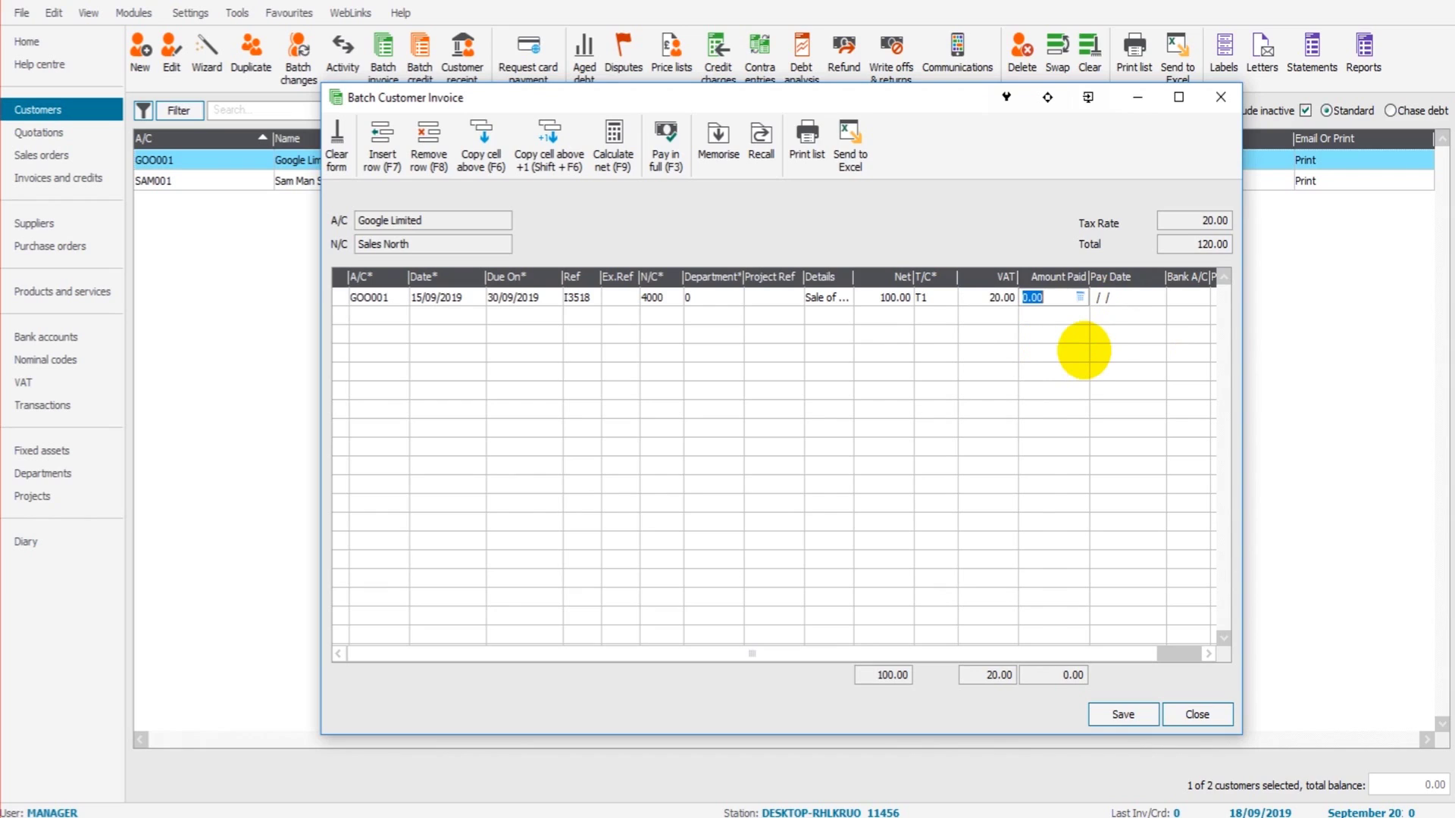
pyautogui.press('Tab')
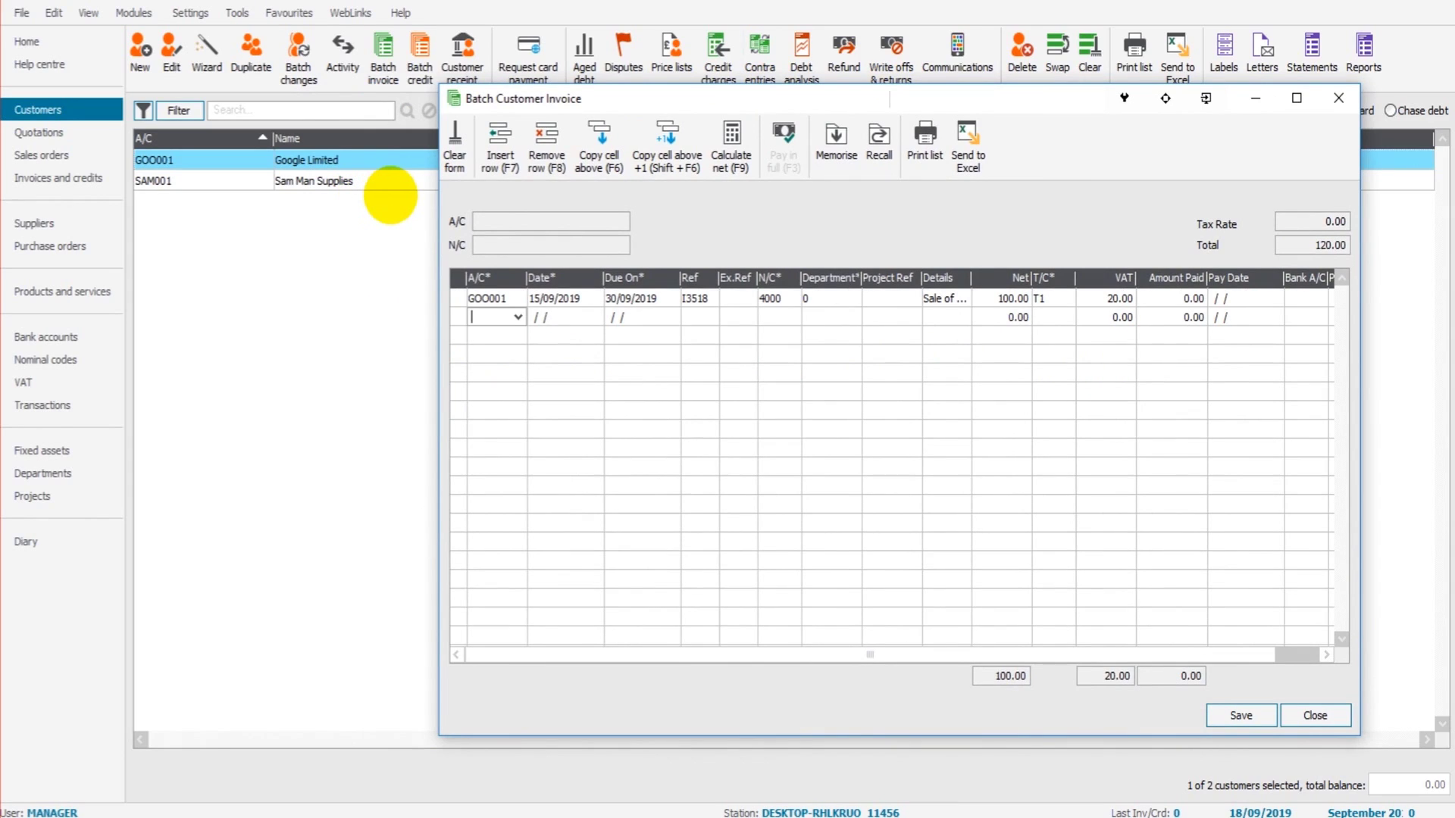
# Add a Sam Man Supplies line dated 05/09/2019, due 05/10/2019, reference I3517
pyautogui.click(518, 317)
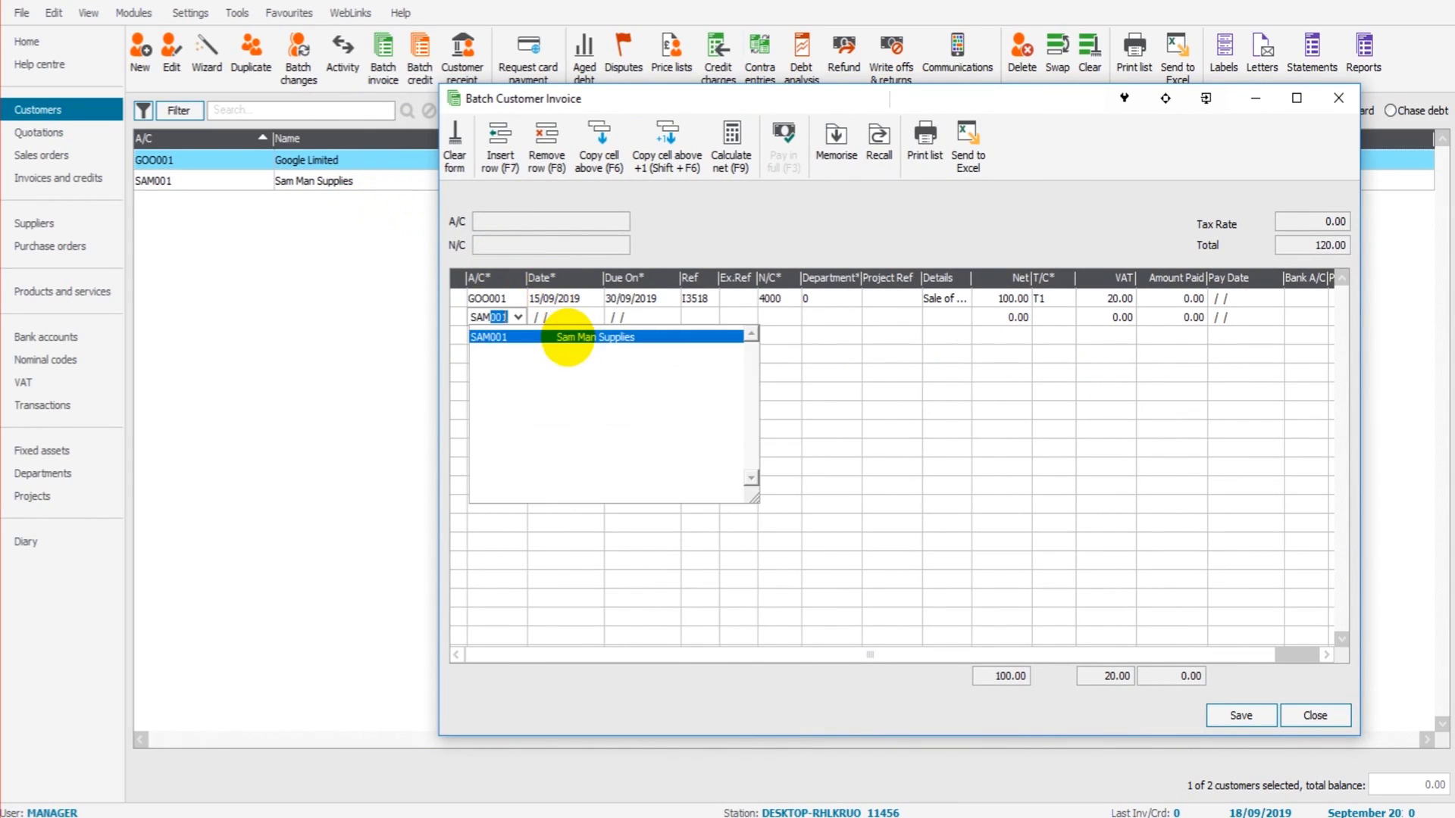
pyautogui.click(569, 339)
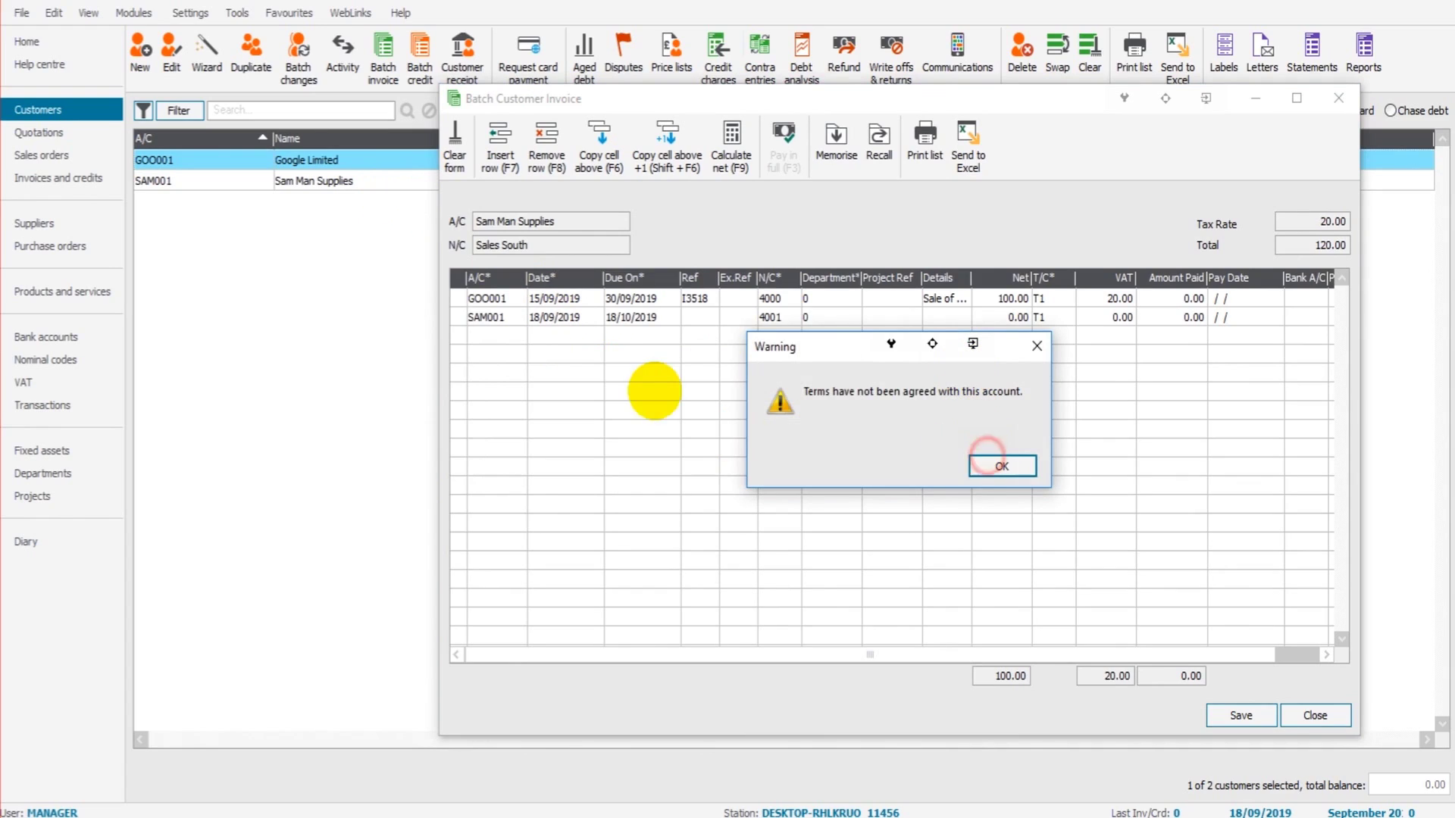
pyautogui.press('Return')
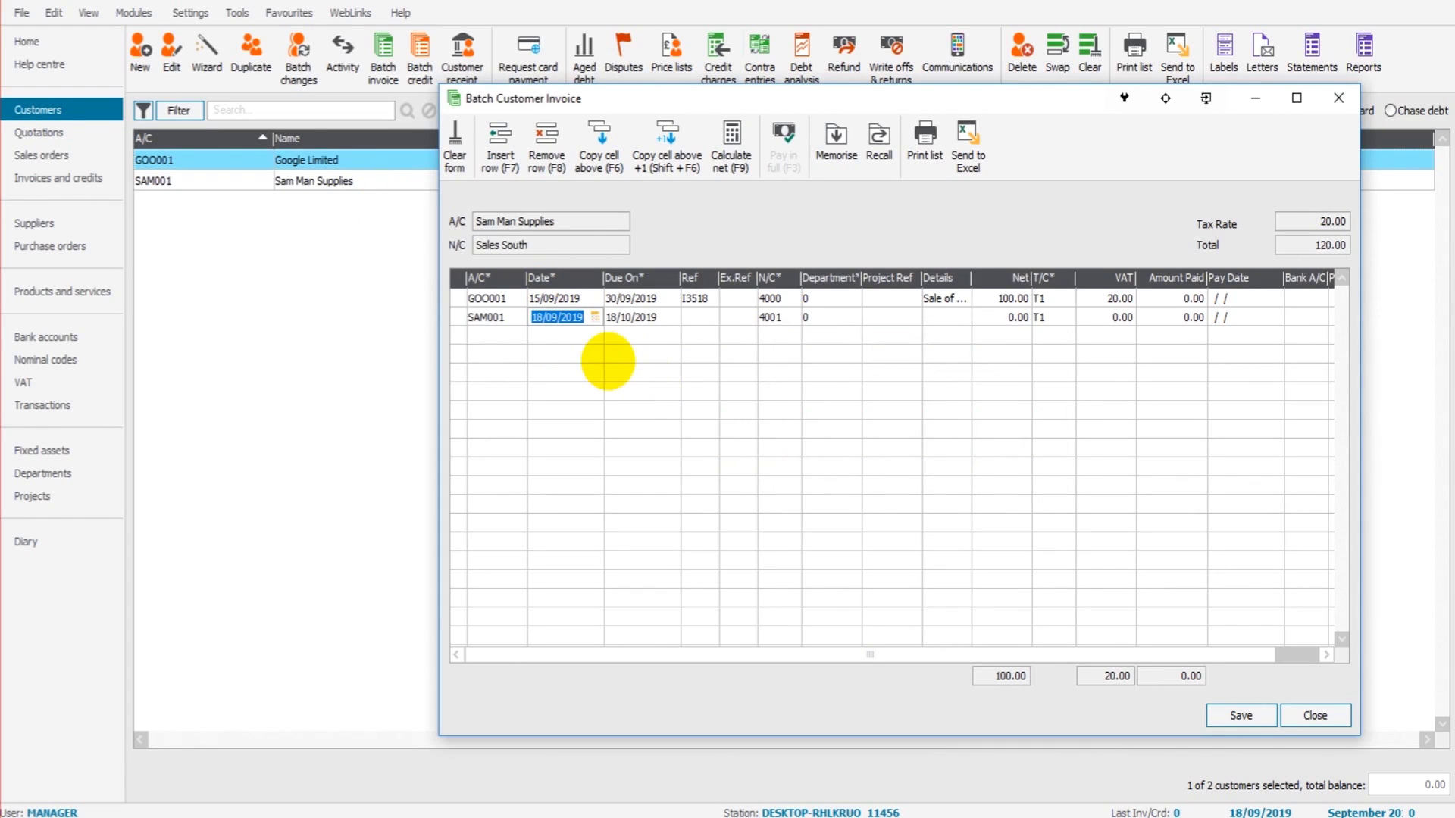
pyautogui.write('05/09/2019')
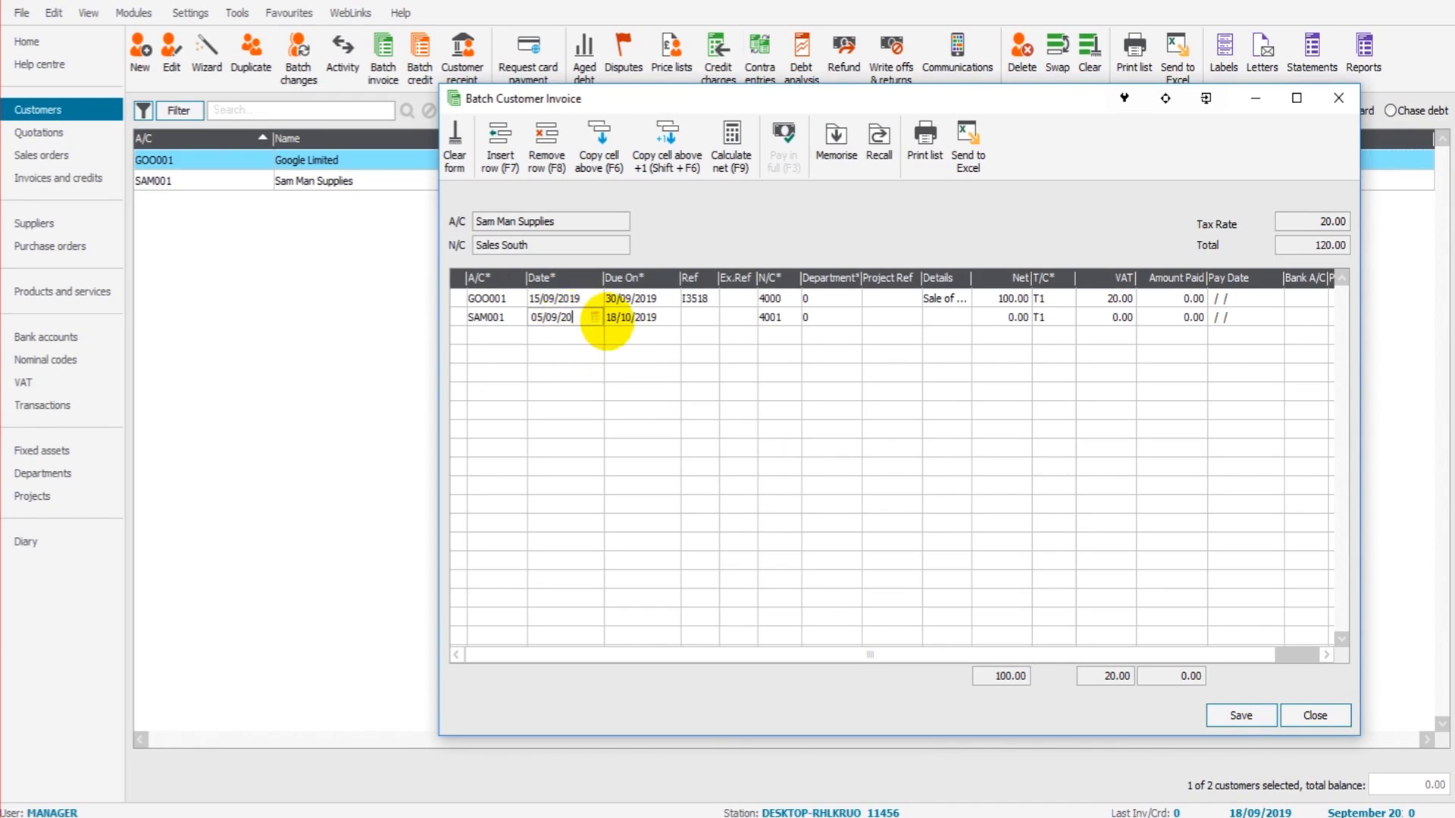
pyautogui.click(637, 318)
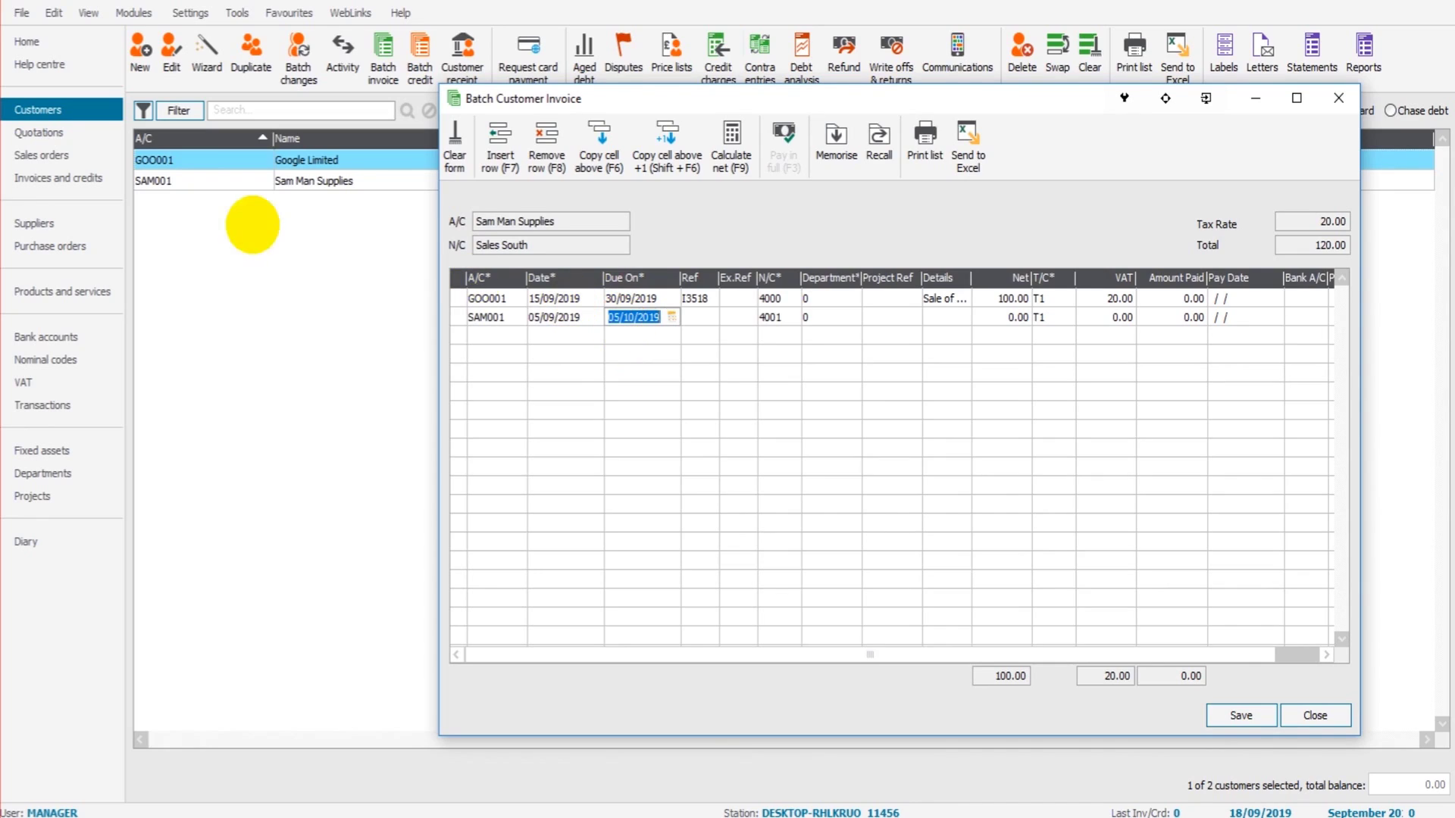
pyautogui.press('Tab')
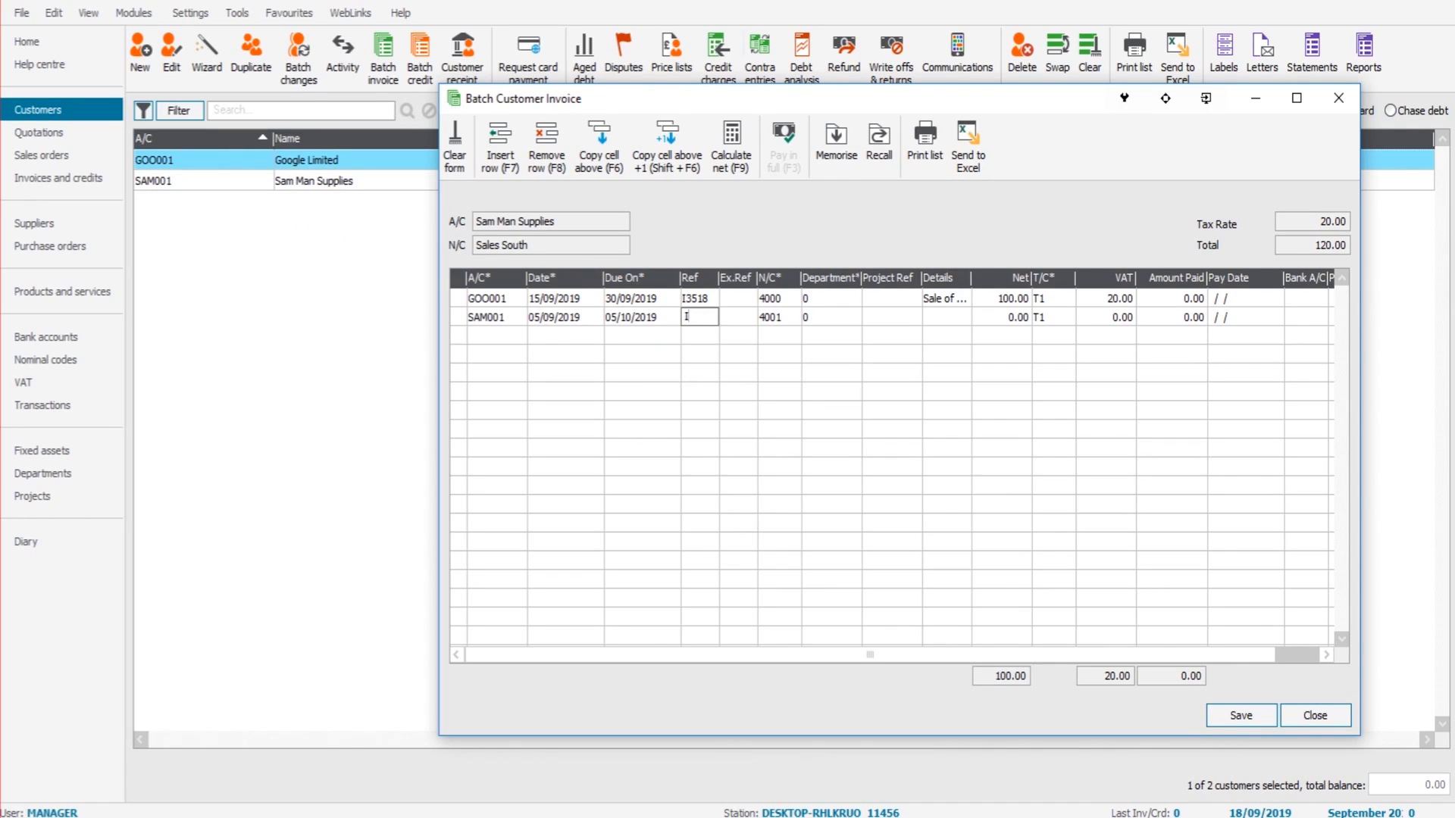
pyautogui.write('I3517')
pyautogui.press('Tab')
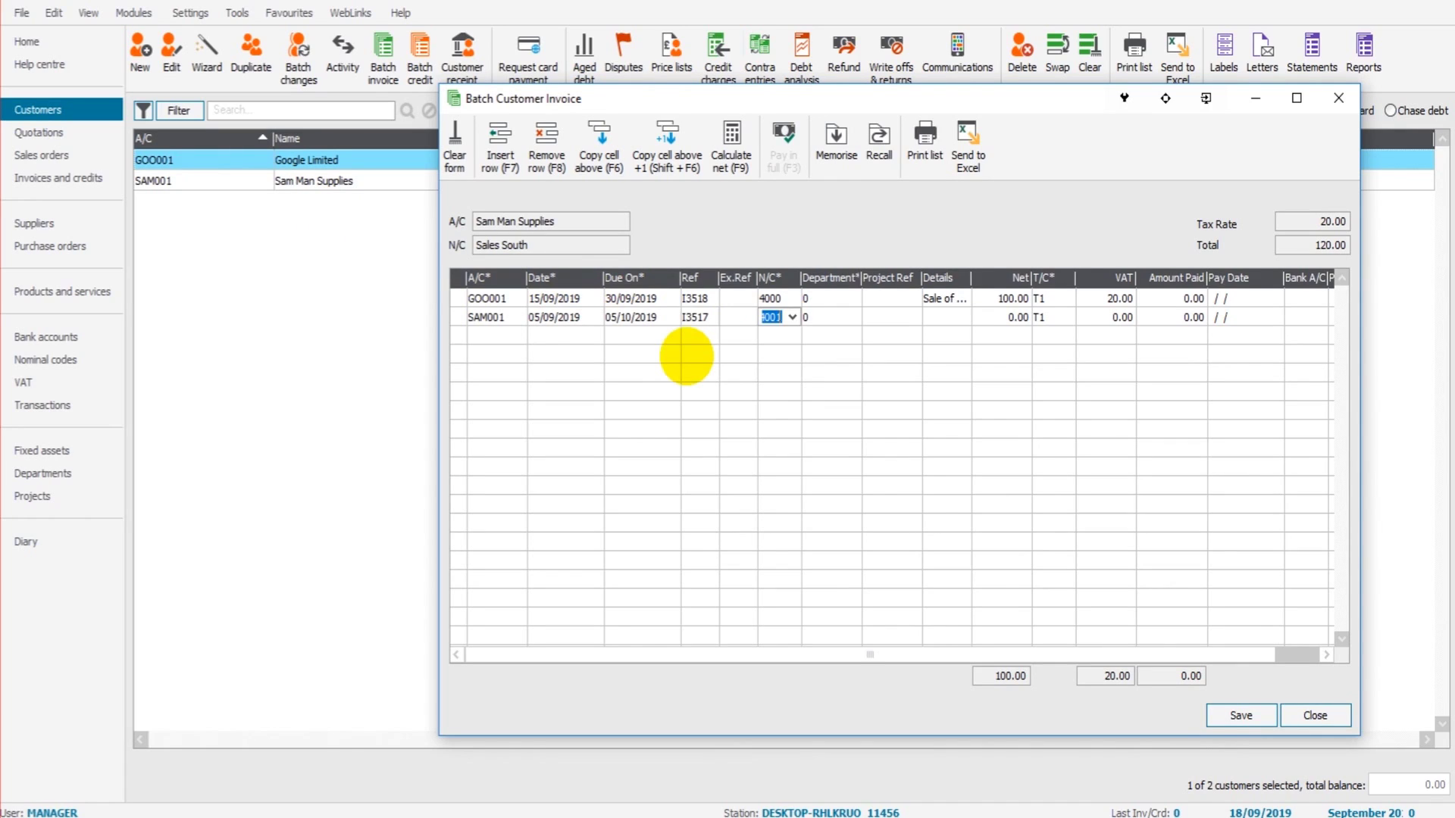
# Give the line nominal code 4003 Sales East, details 'Sroduct E' and net 75.00
pyautogui.click(792, 317)
pyautogui.click(804, 373)
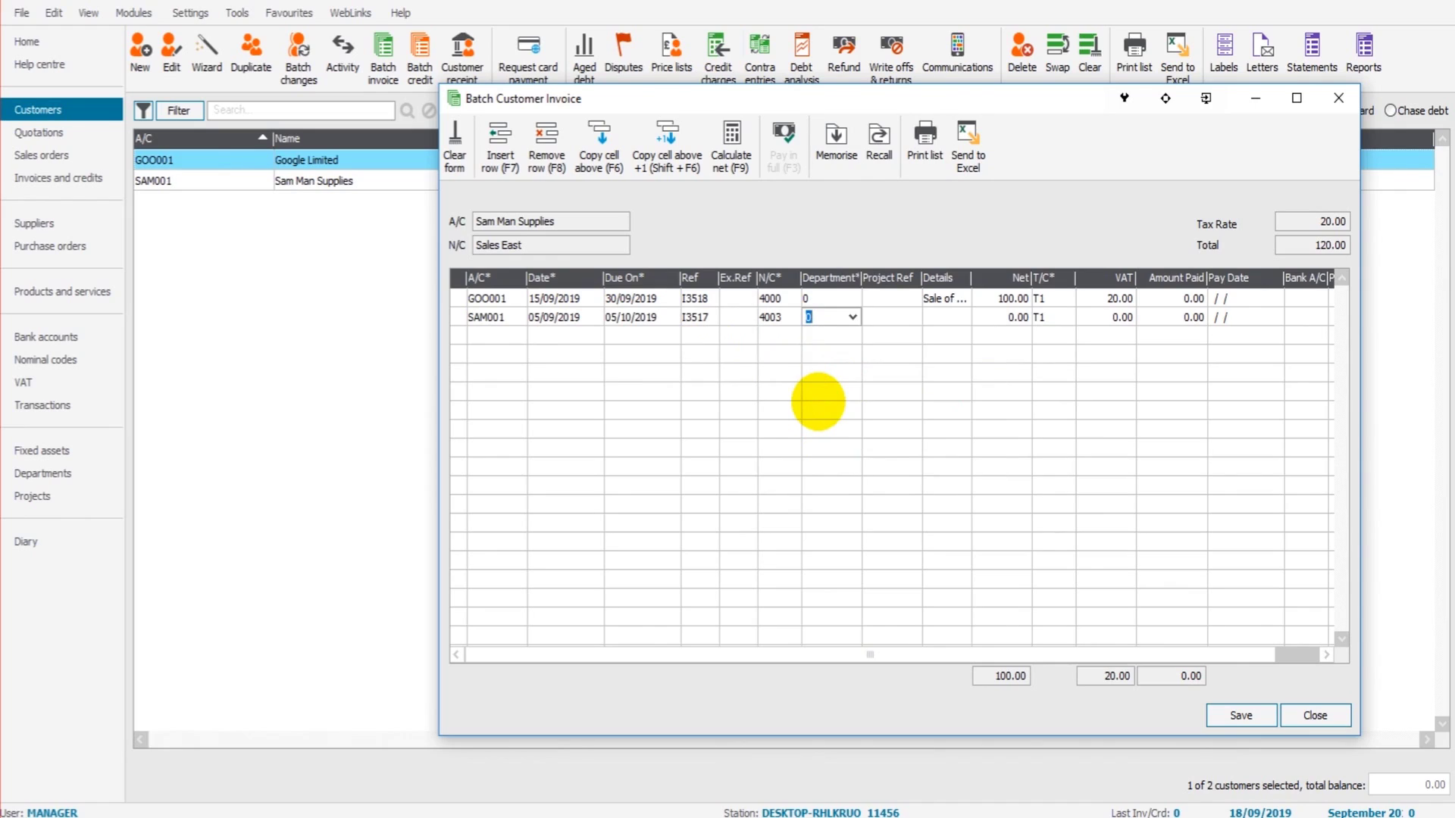
pyautogui.press('Tab')
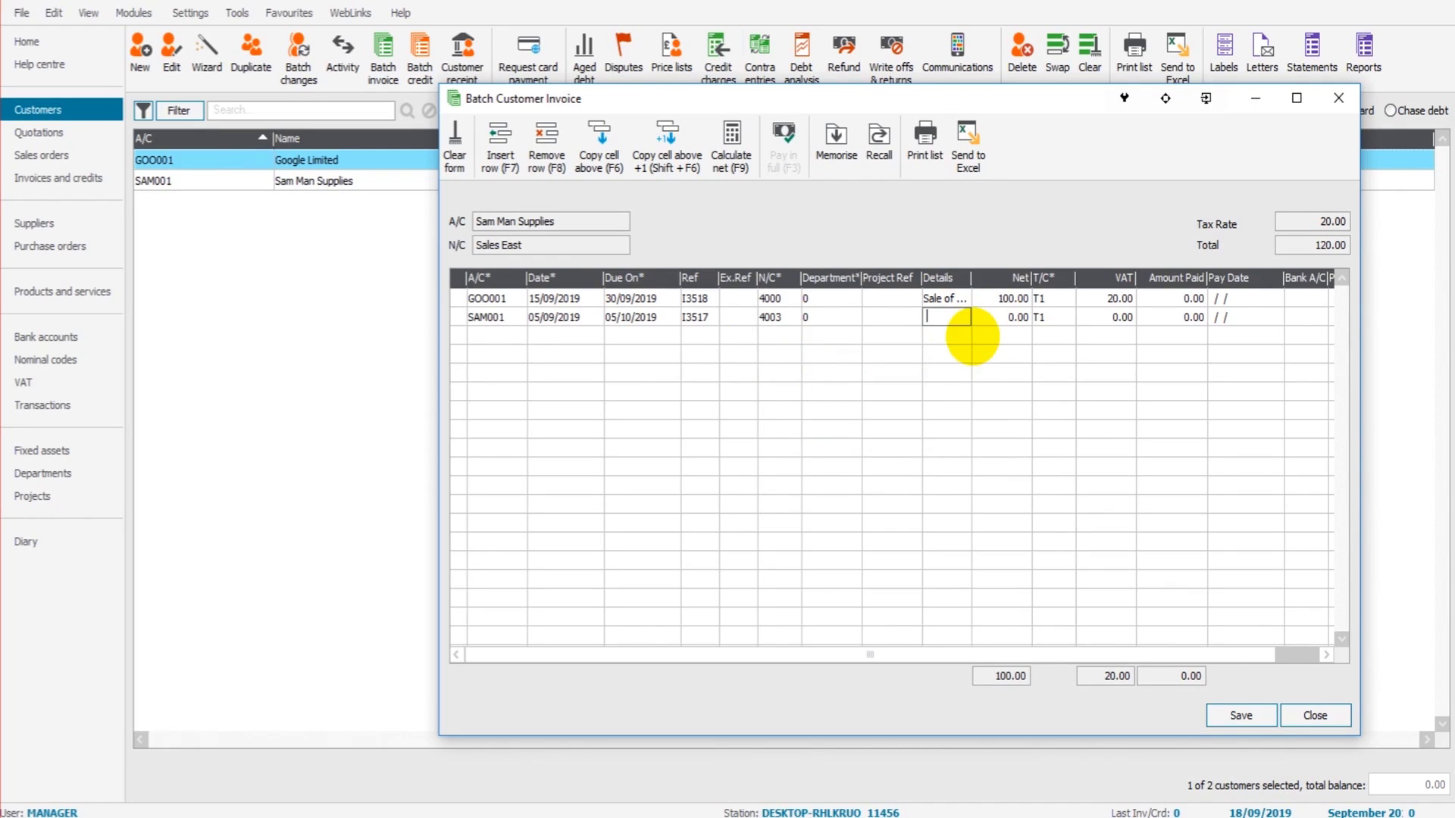
pyautogui.write('S')
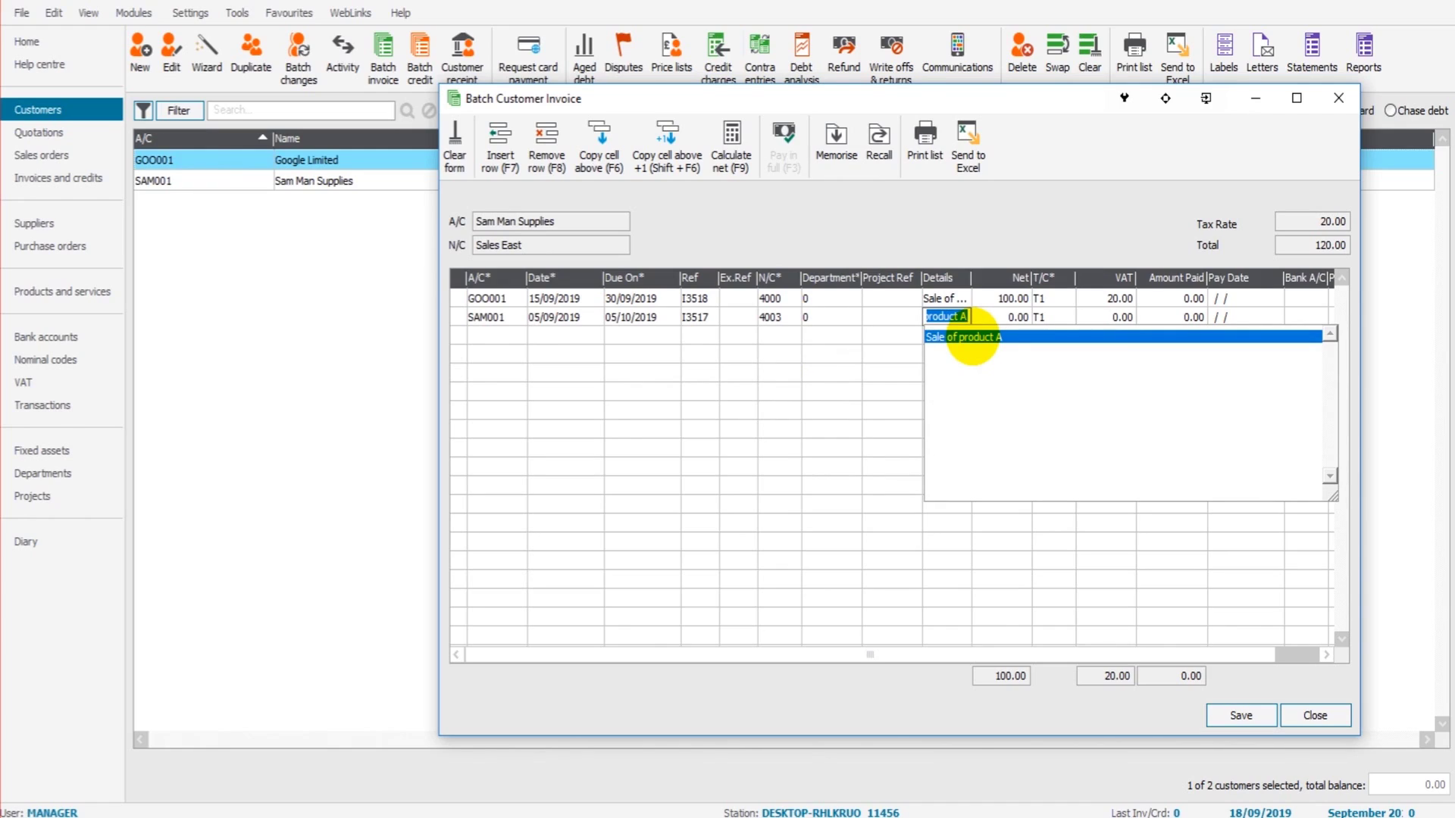
pyautogui.write('roduc')
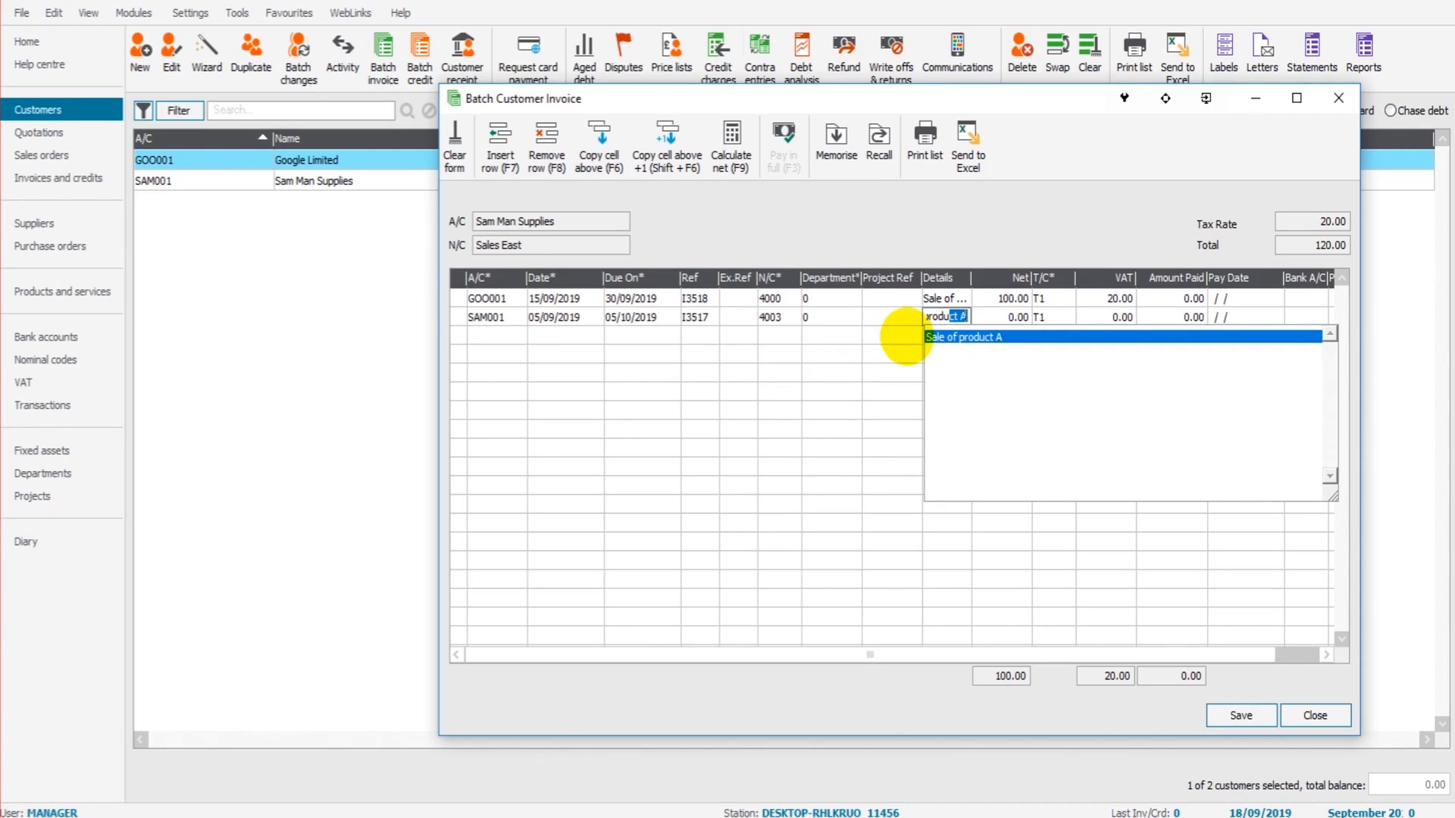
pyautogui.write('t E')
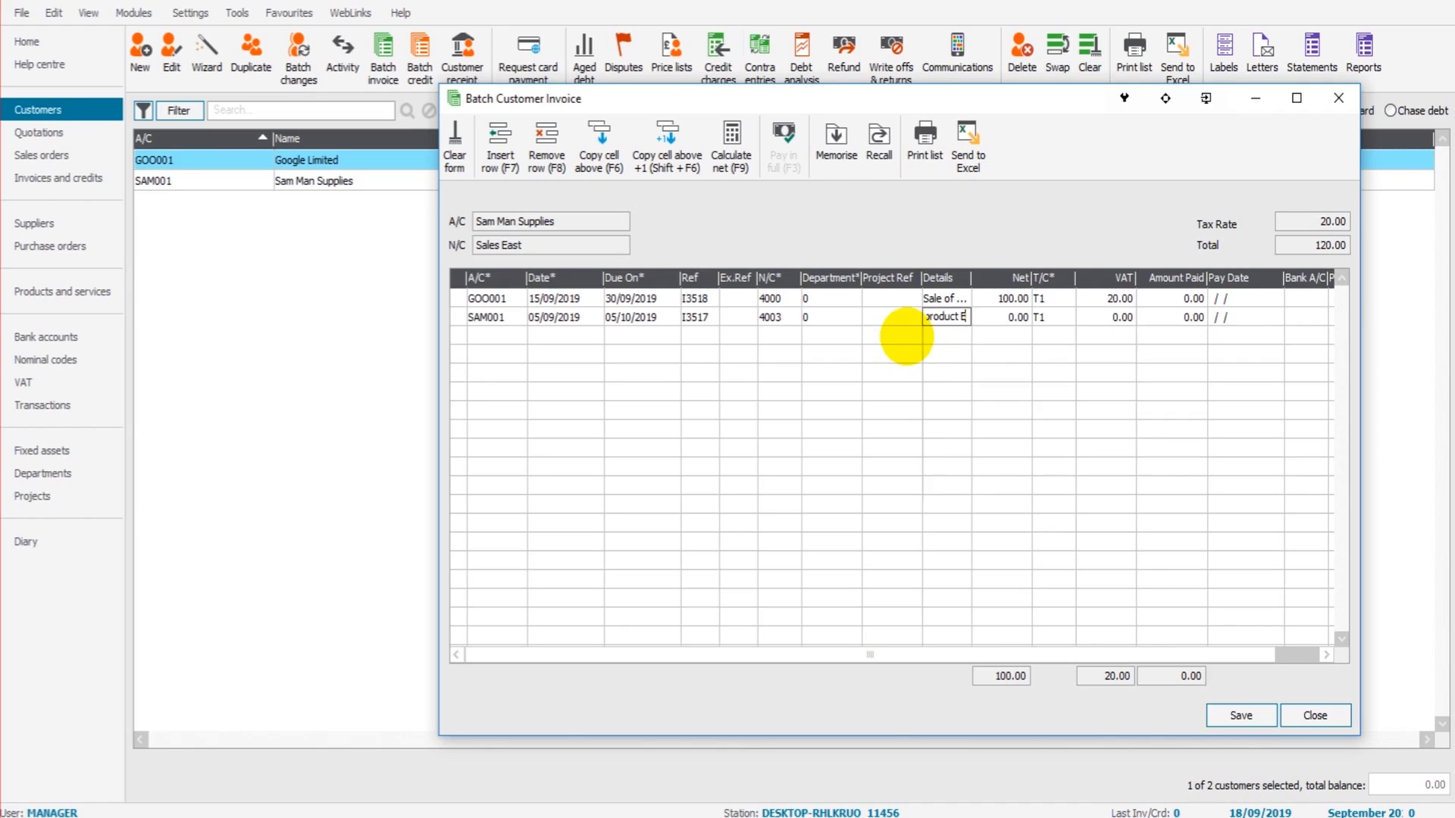
pyautogui.press('Tab')
pyautogui.write('75')
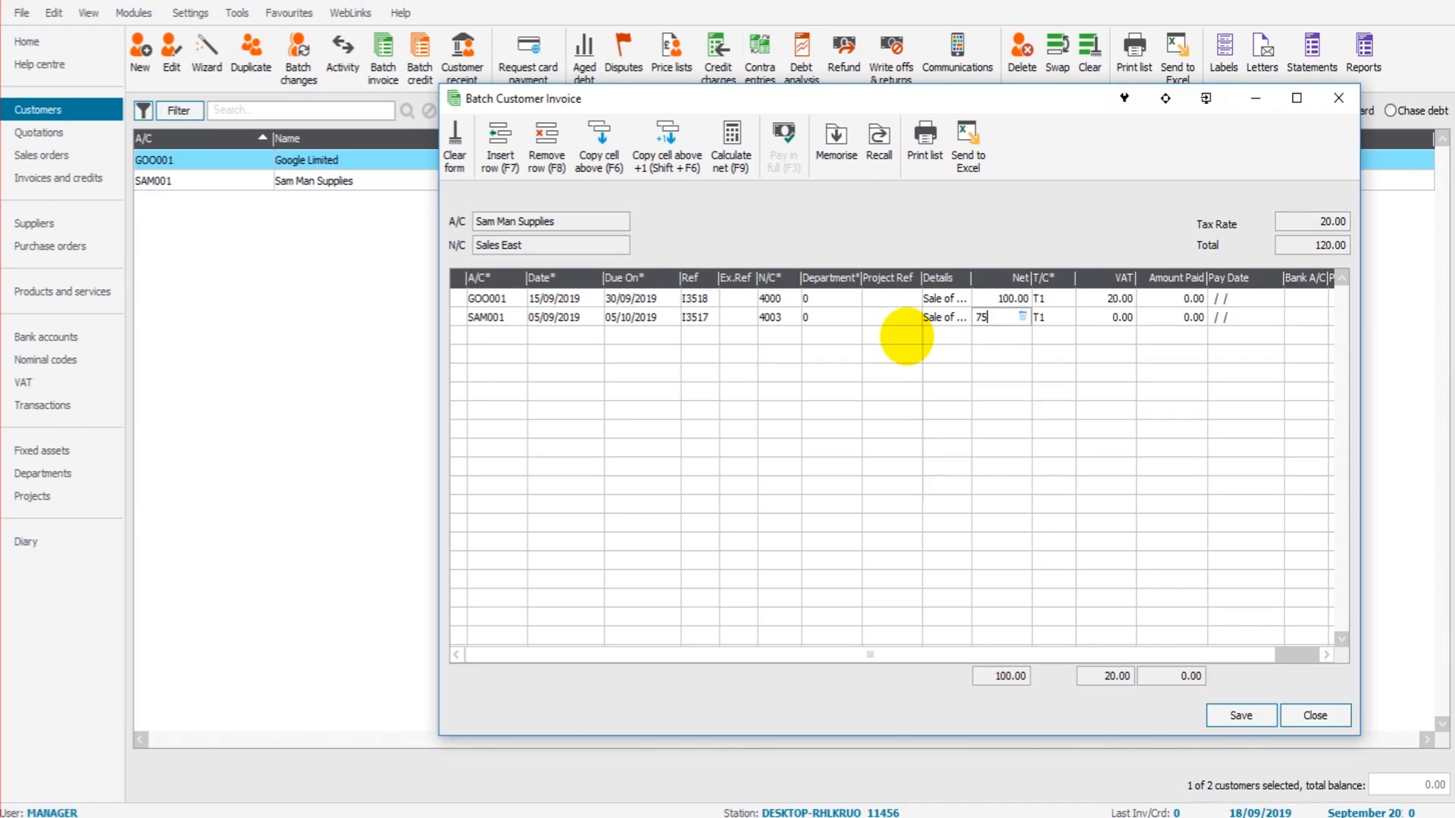
pyautogui.press('Tab')
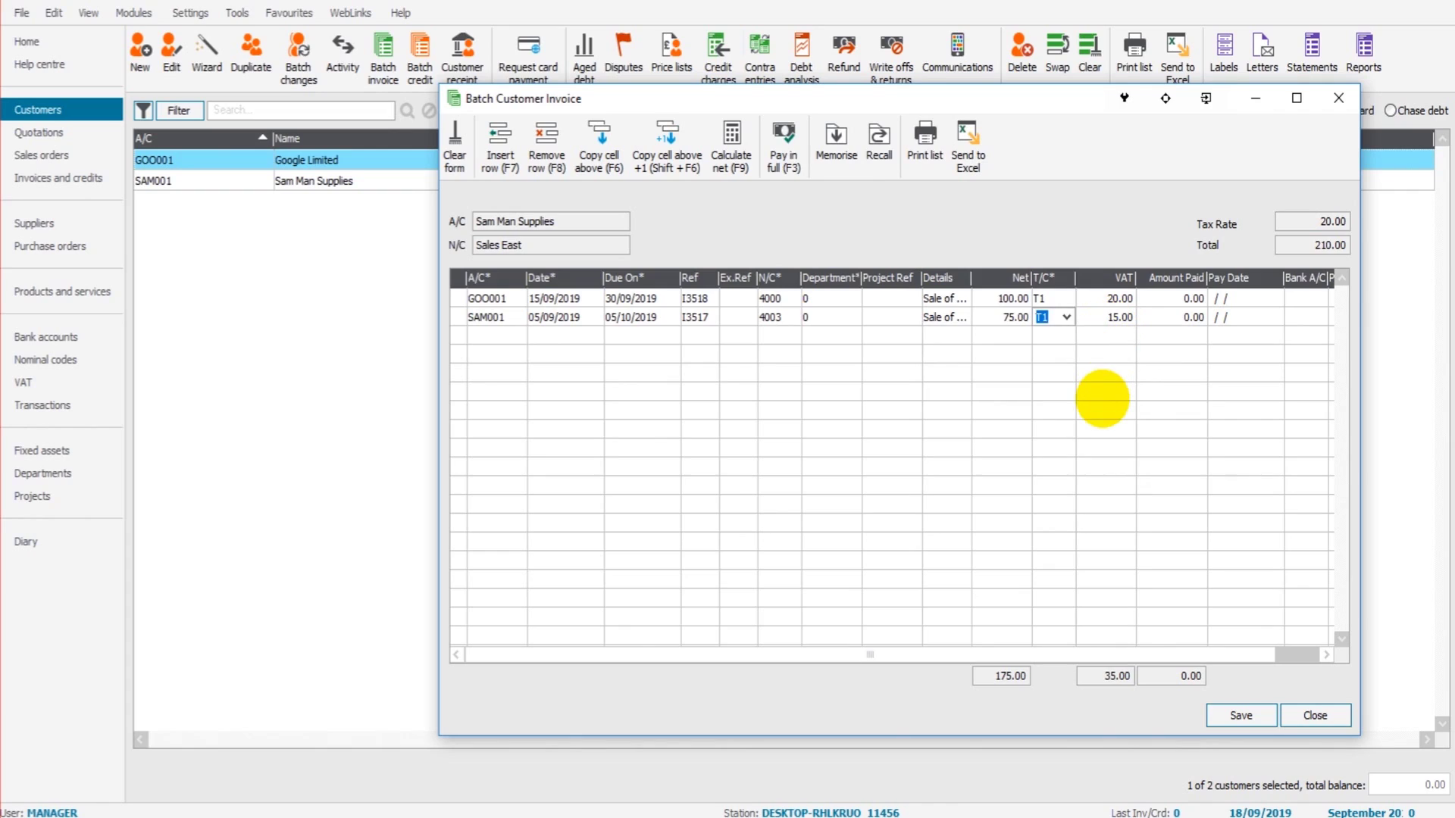
pyautogui.press('Tab')
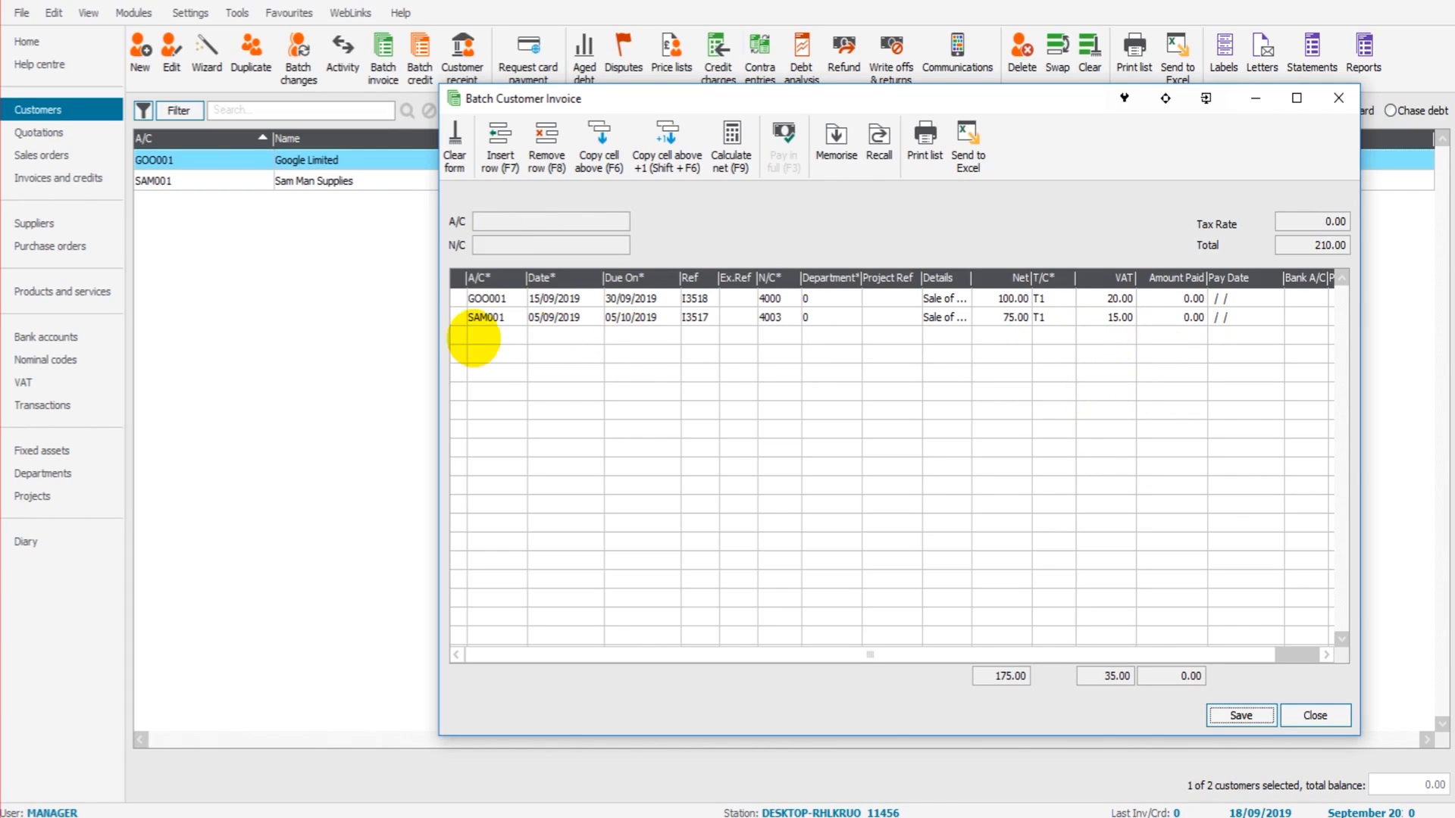
# Save the invoice batch for Google Limited (120.00) and Sam Man Supplies (90.00), then close it
pyautogui.click(472, 339)
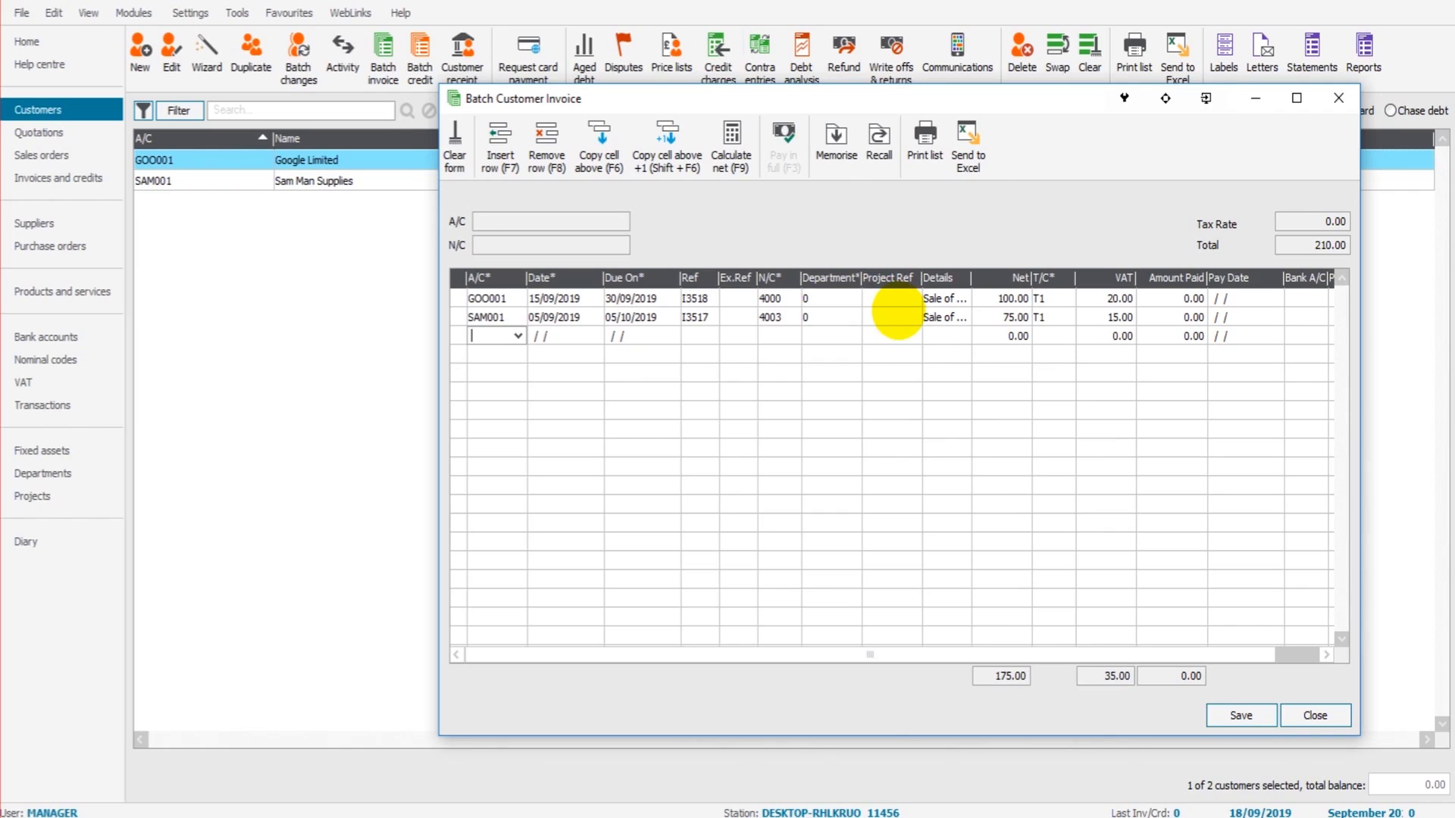
pyautogui.moveTo(1062, 102); pyautogui.dragTo(871, 80)
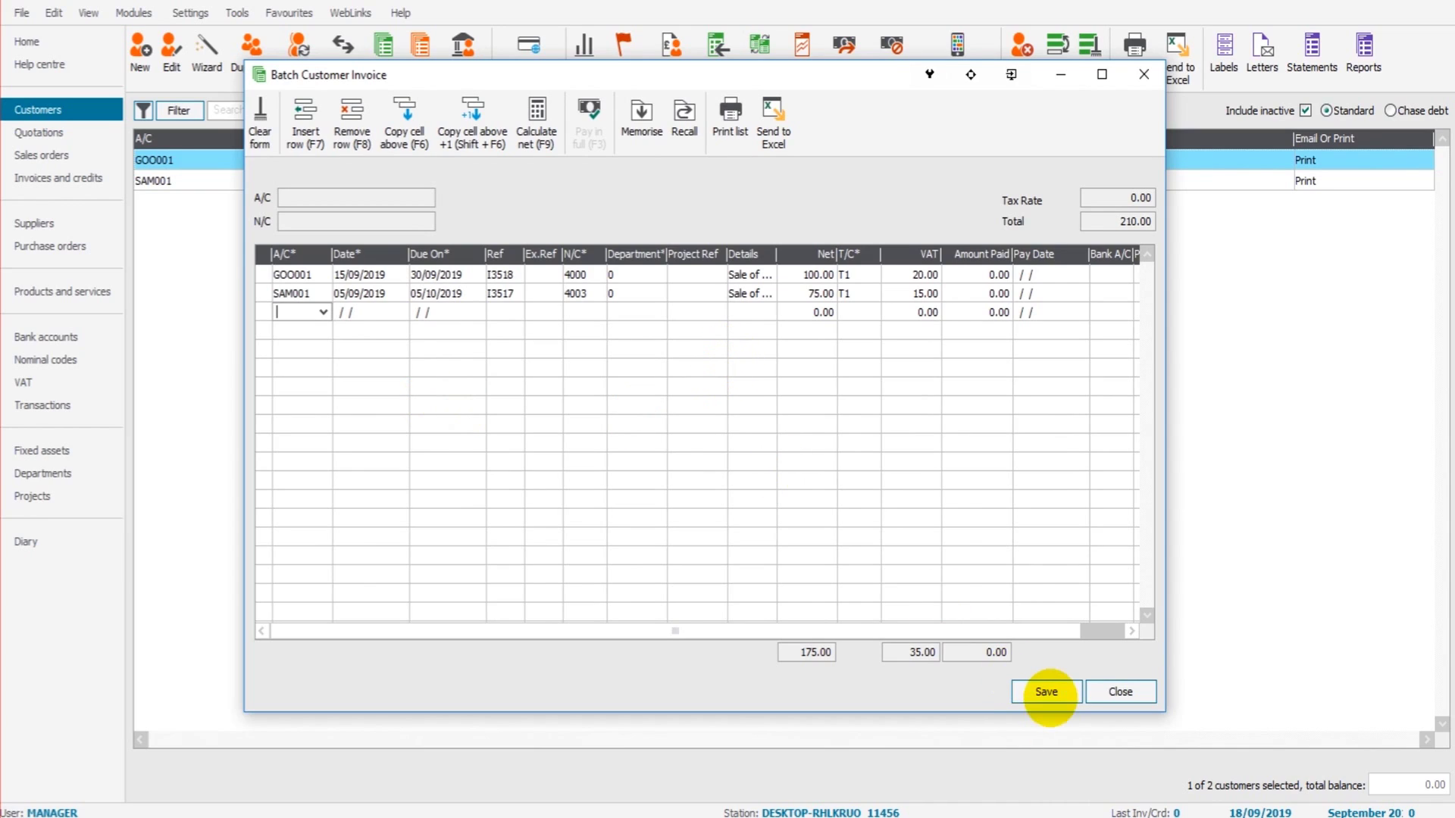
pyautogui.click(1046, 691)
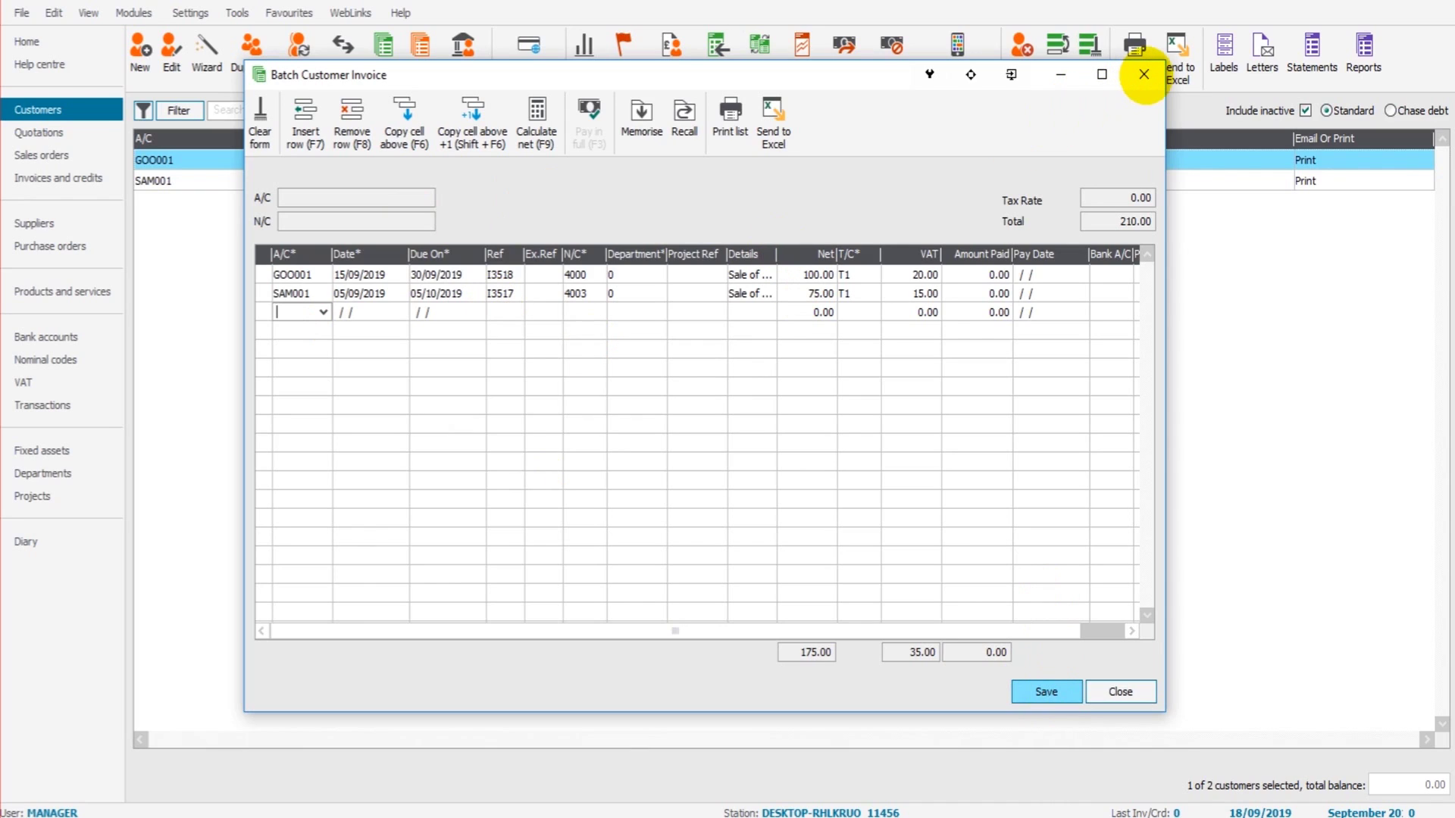
pyautogui.click(1144, 73)
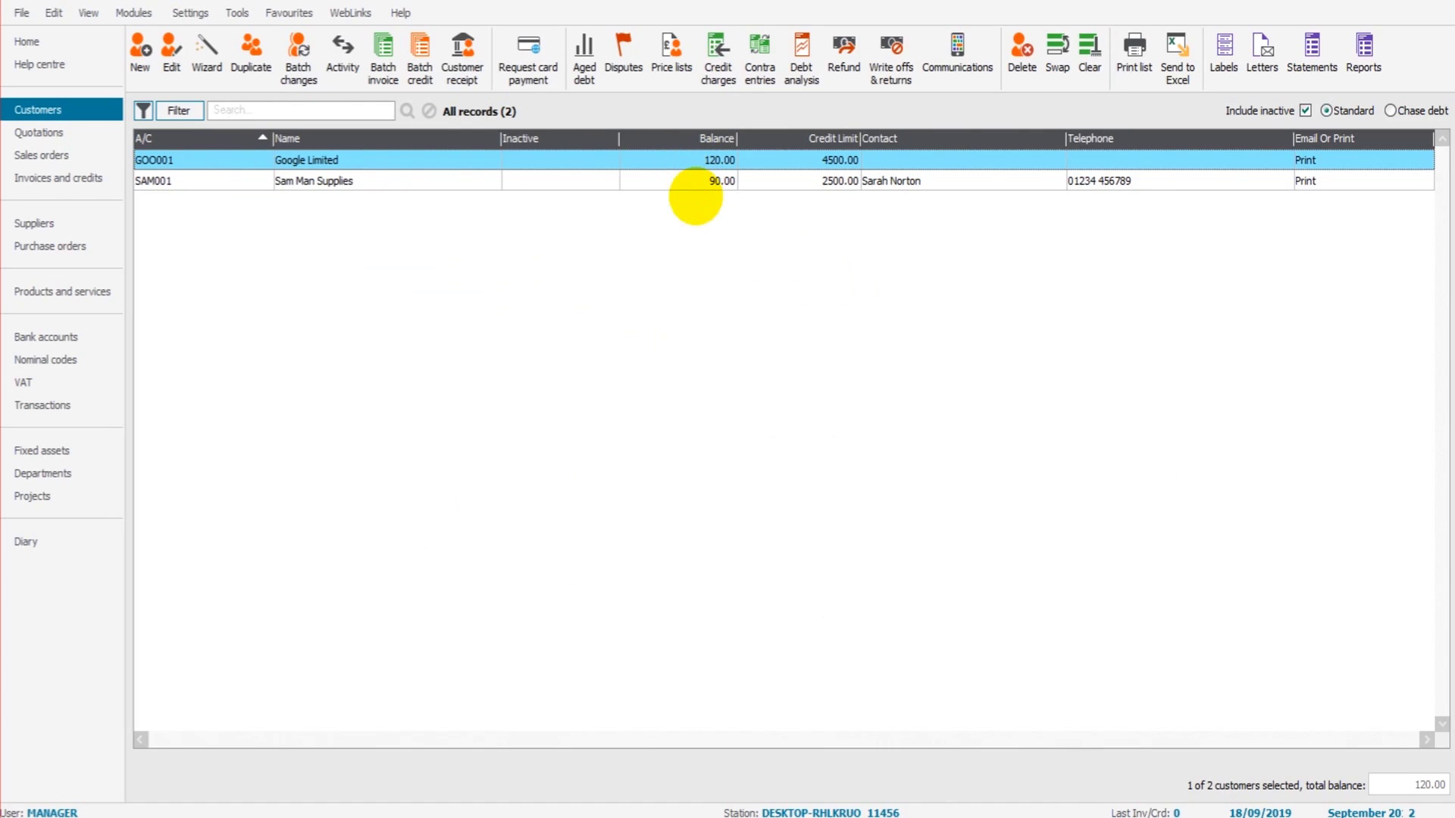
pyautogui.click(330, 164)
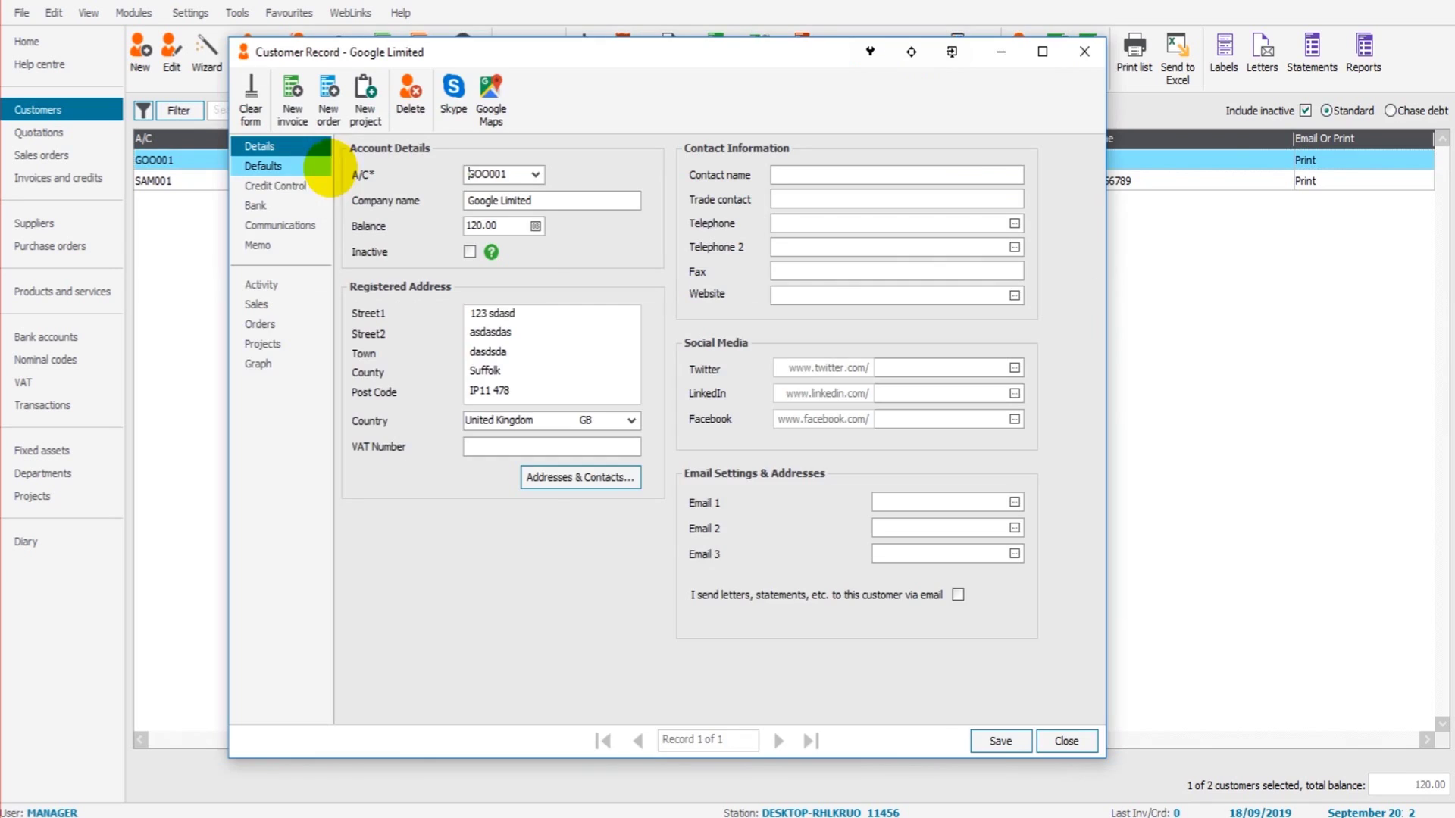
pyautogui.click(286, 283)
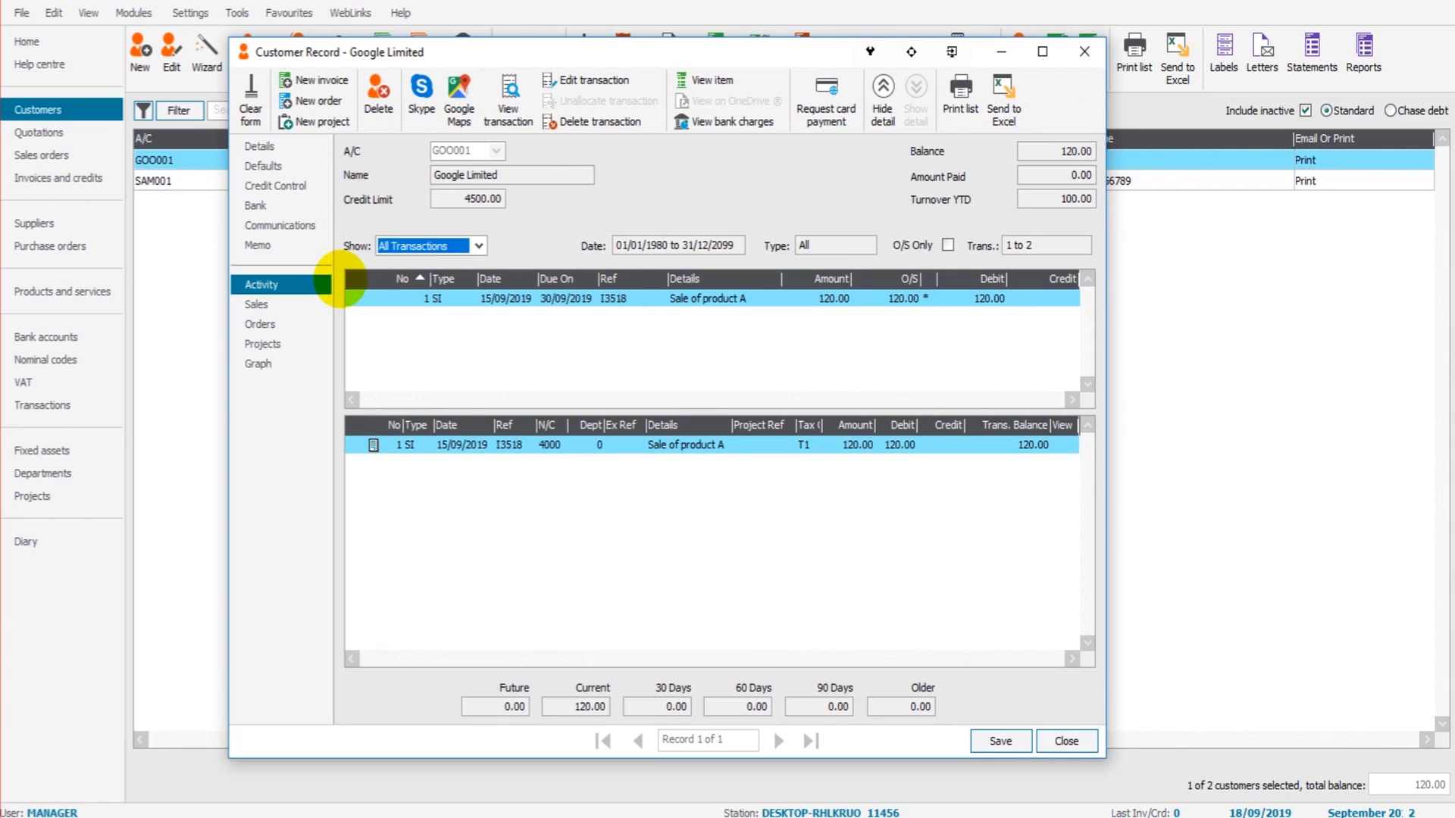
pyautogui.press('Escape')
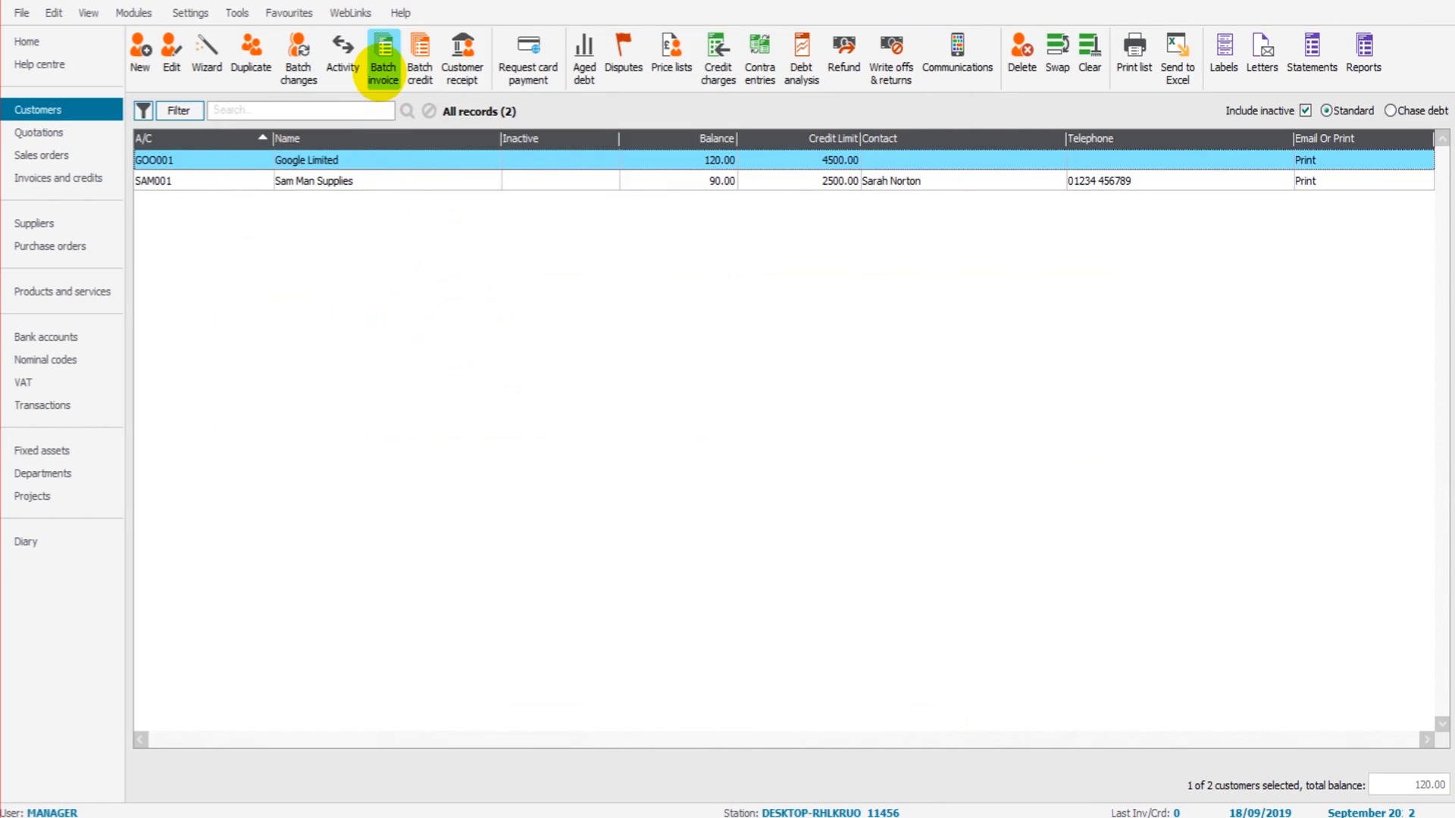
# Start a new batch customer credit for Google Limited dated 17/09/2019
pyautogui.click(419, 68)
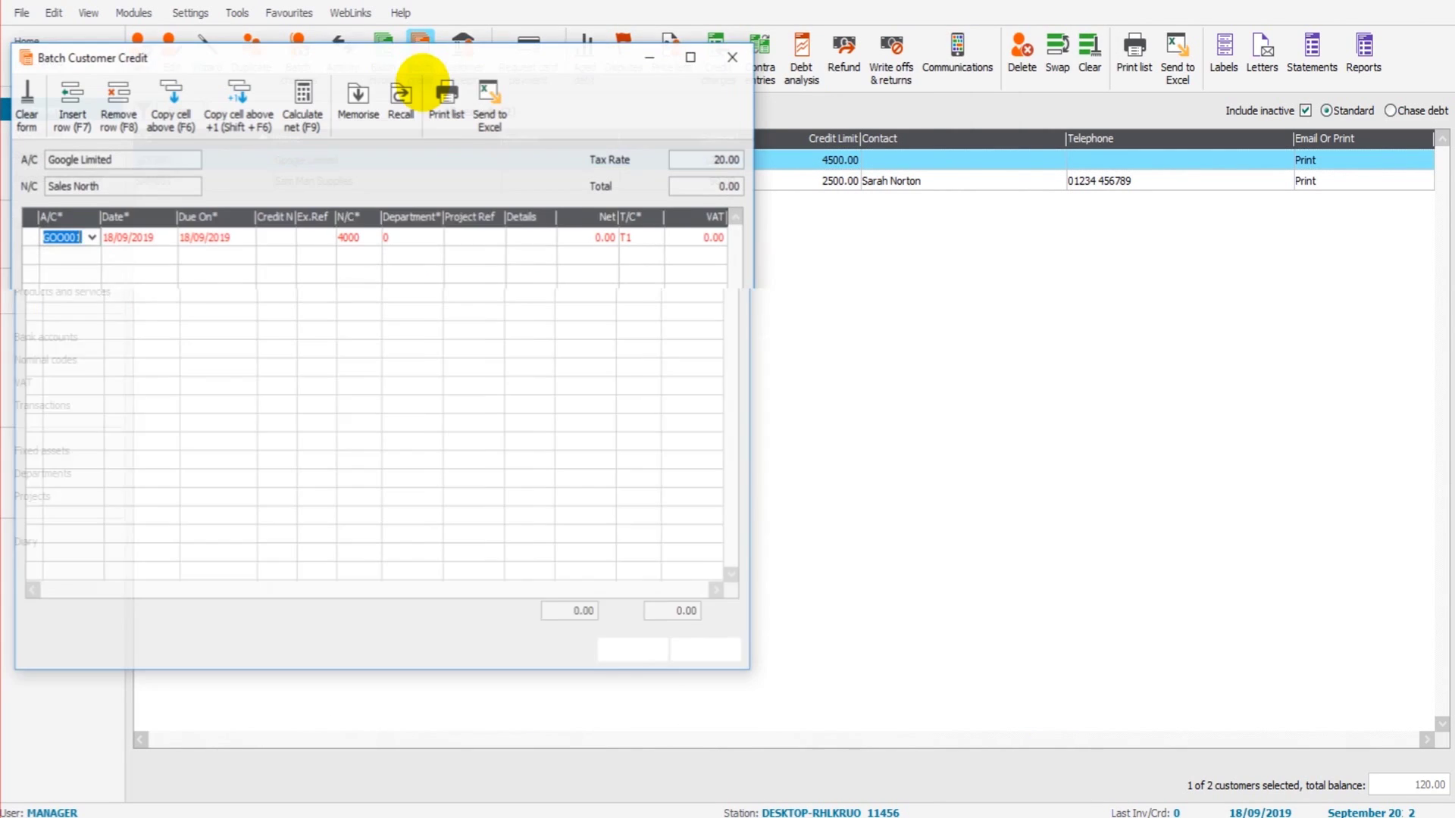
pyautogui.moveTo(422, 58); pyautogui.dragTo(715, 96)
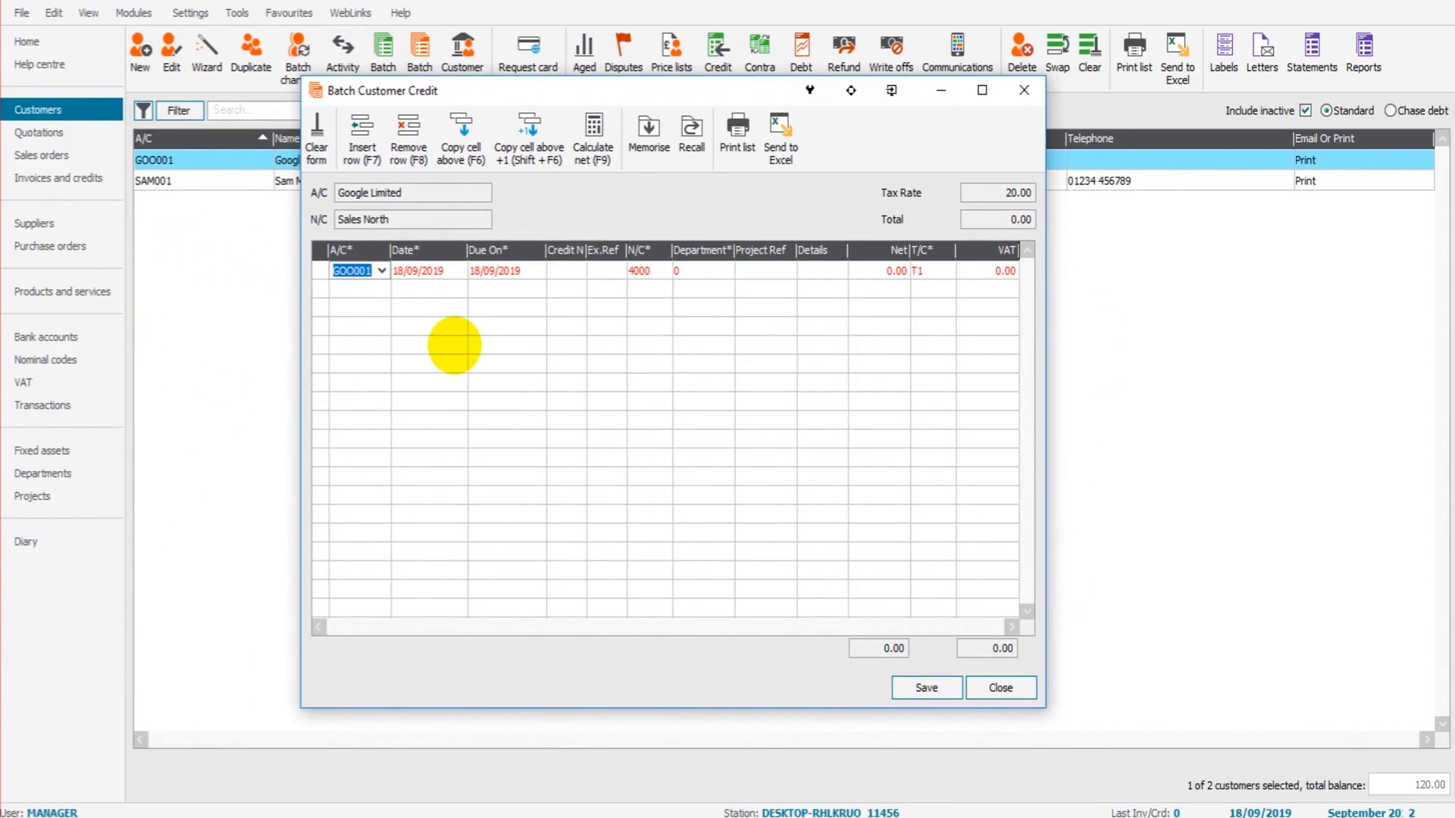
pyautogui.press('Tab')
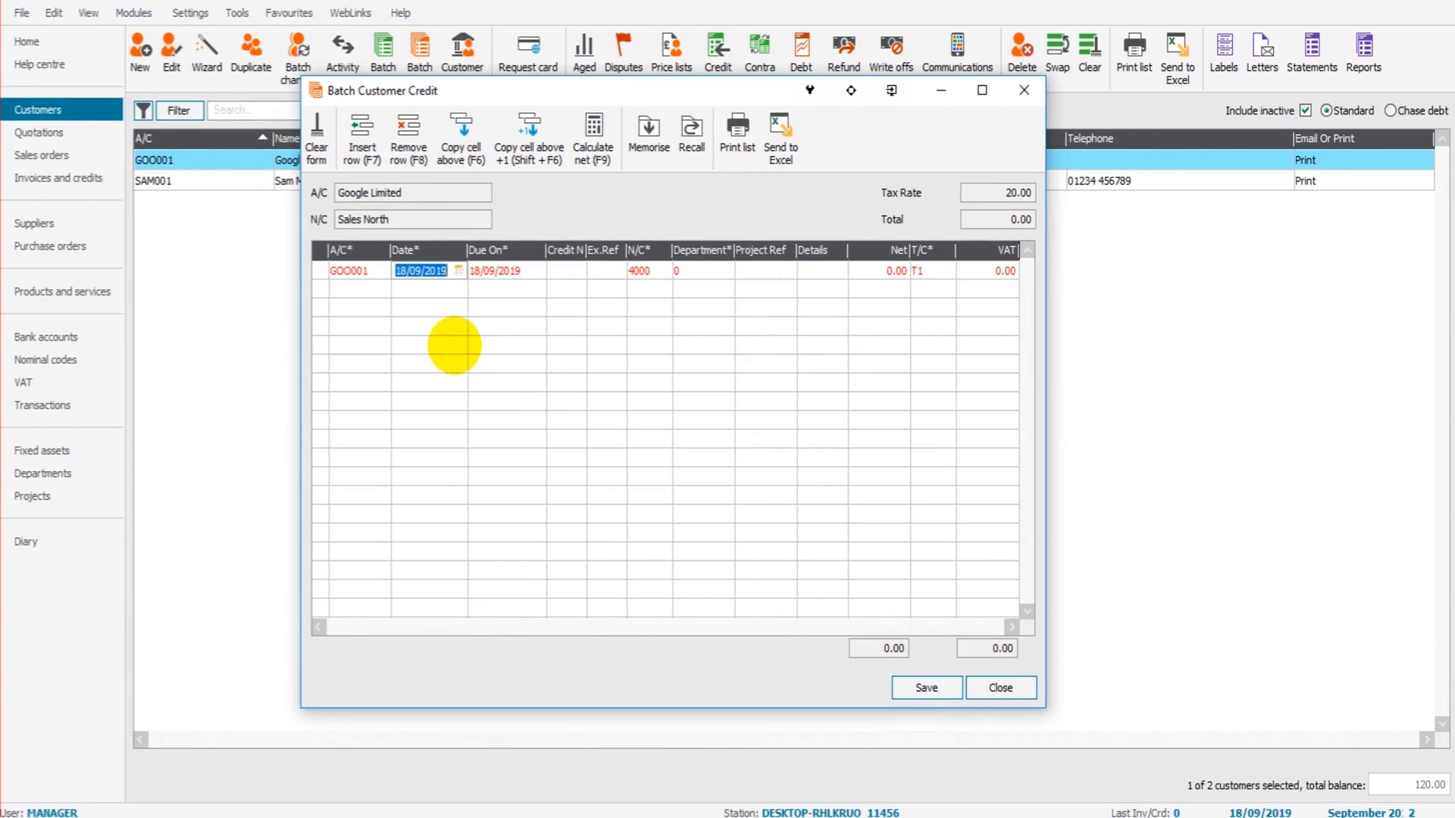
pyautogui.write('17/09/2019')
pyautogui.press('Tab')
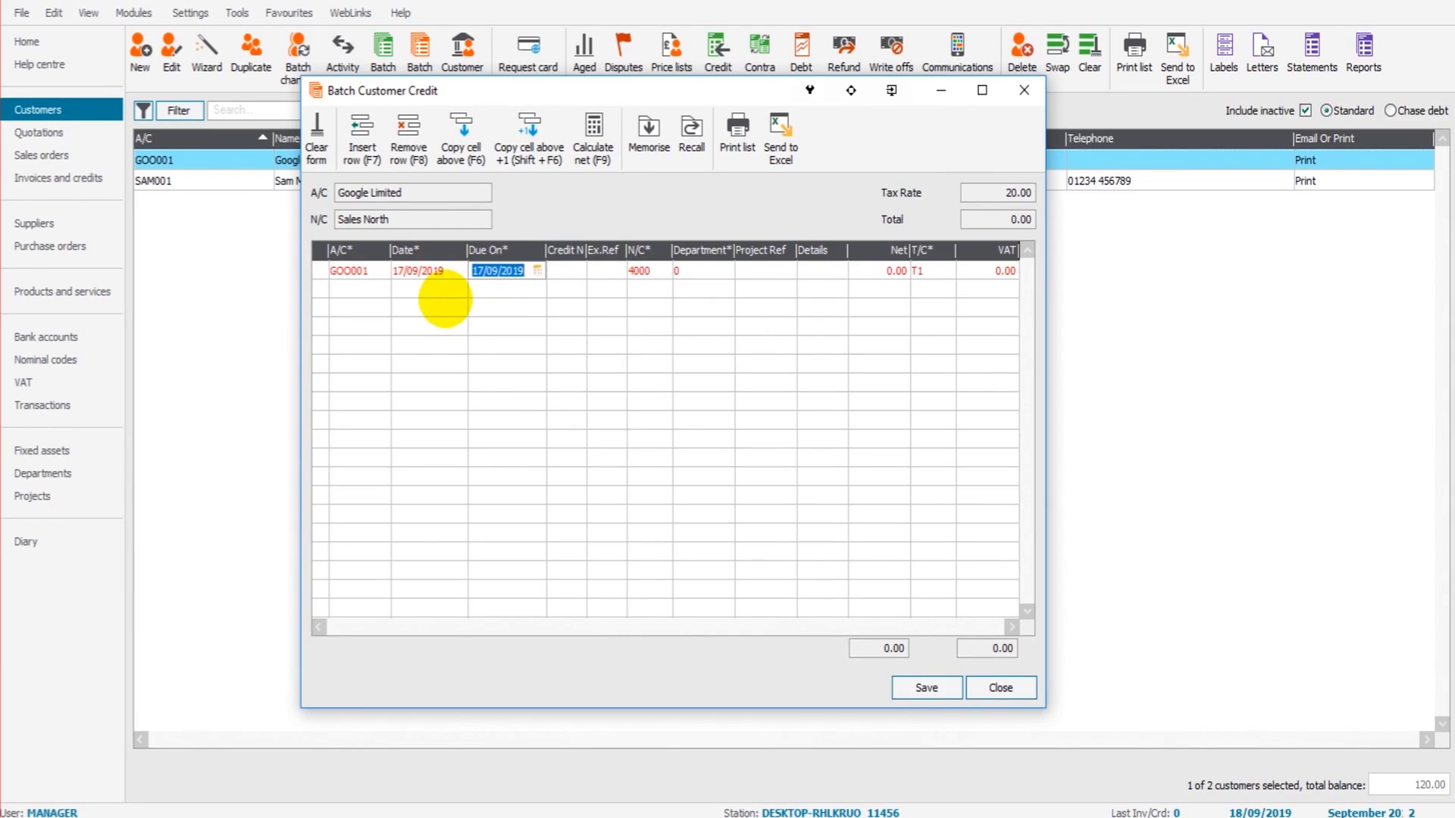
# Set the due date to 17/09/2019 and enter credit note number CN0185
pyautogui.click(419, 271)
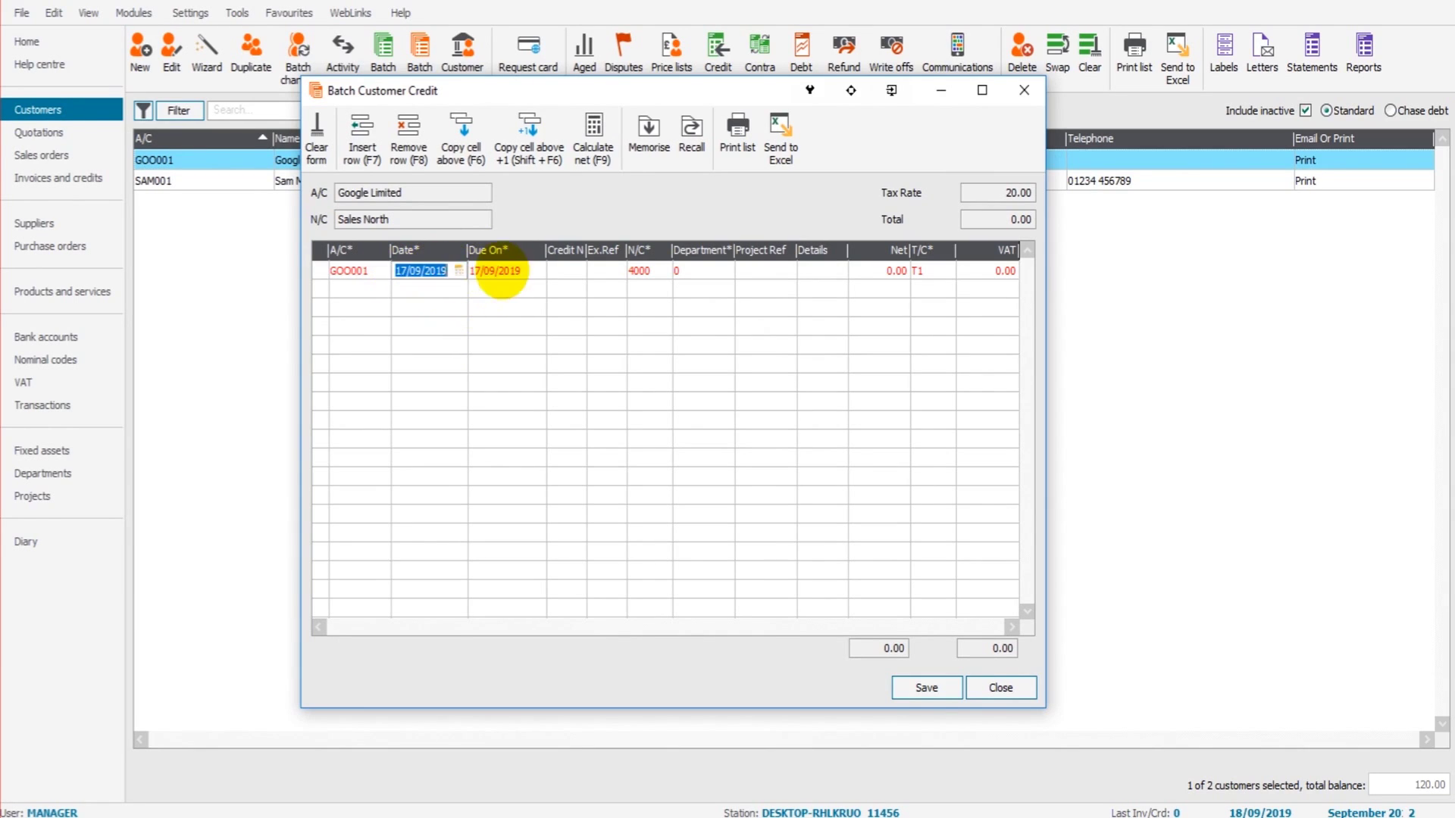
pyautogui.click(498, 274)
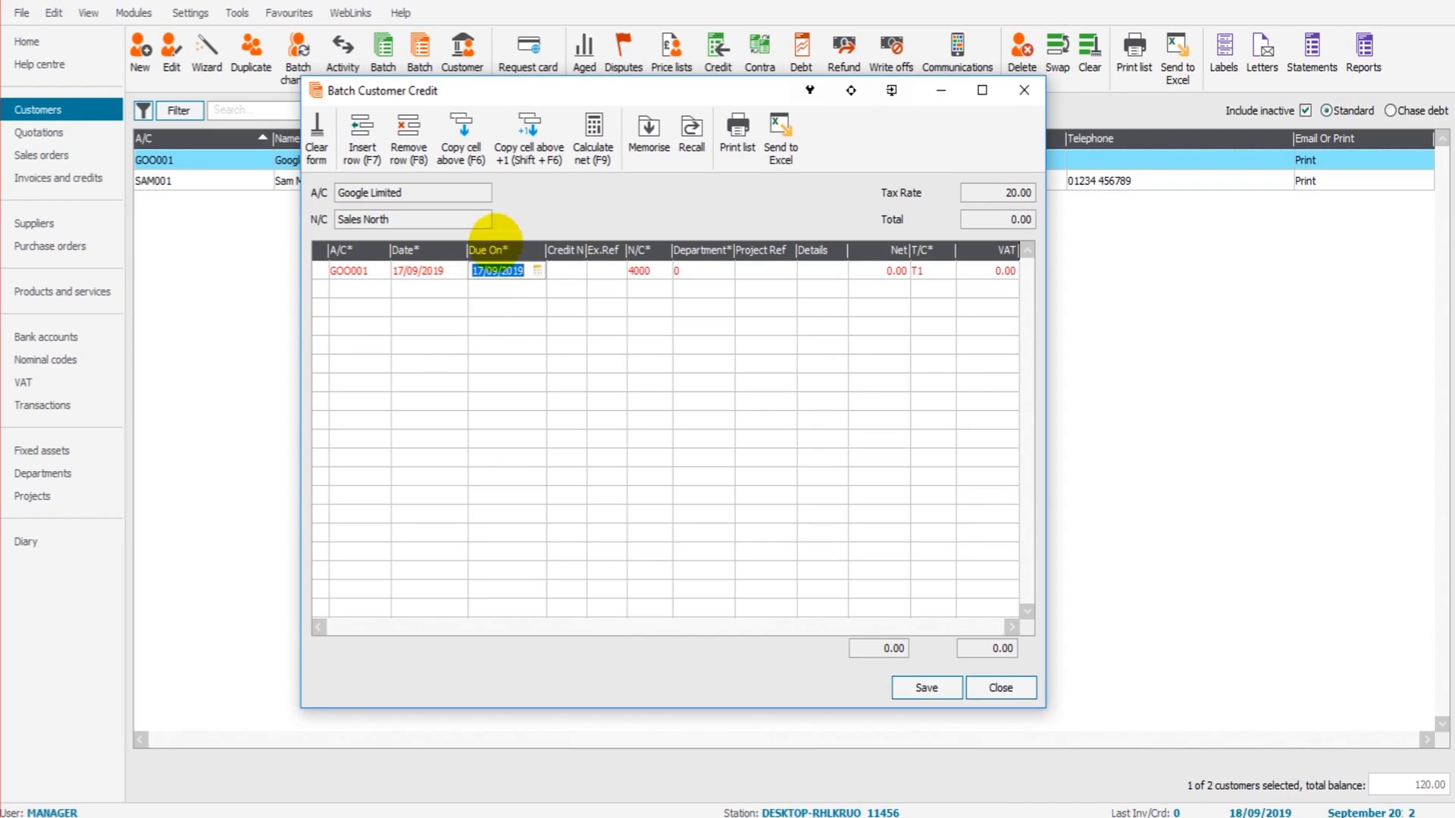
pyautogui.press('Tab')
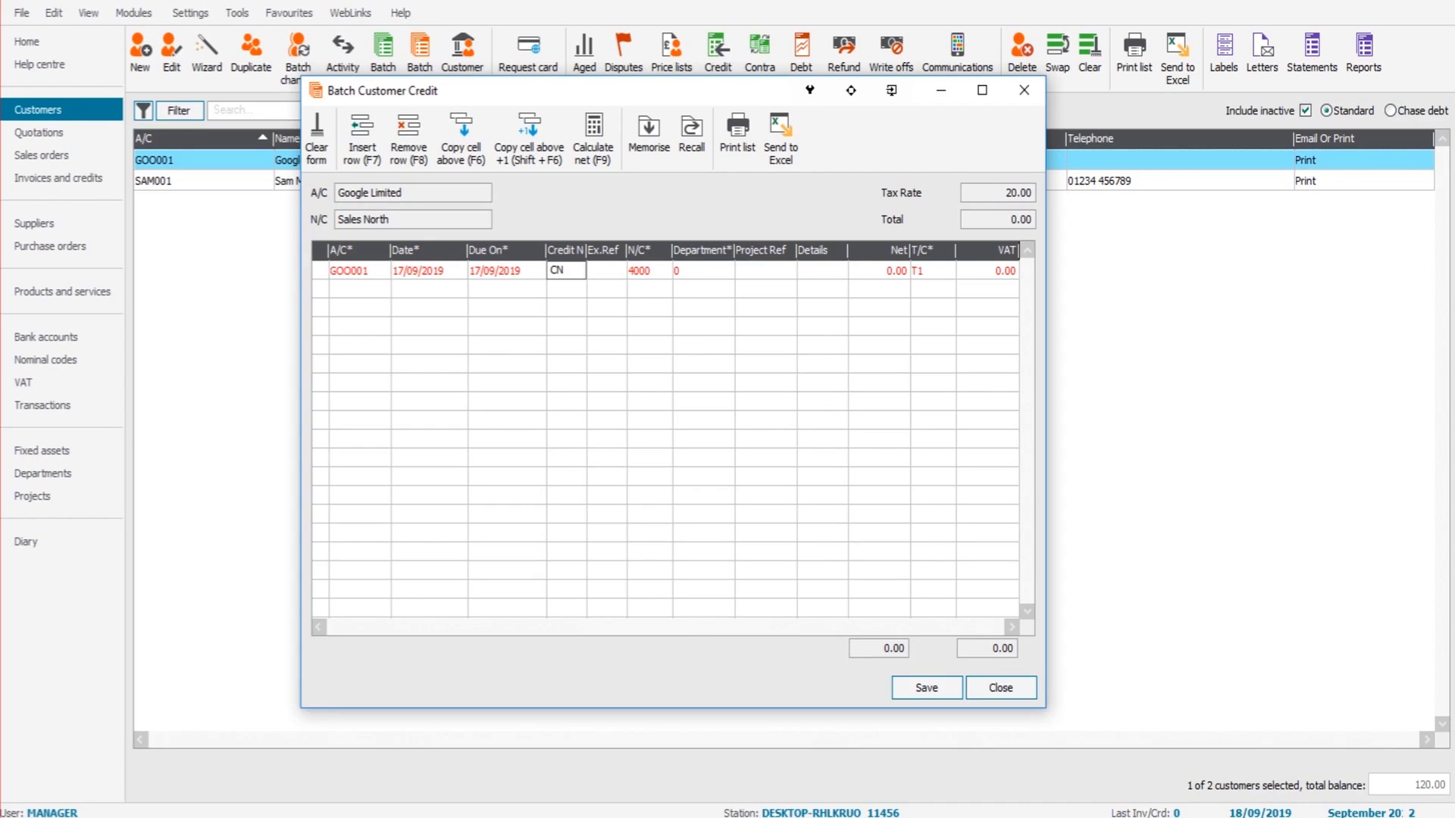
pyautogui.write('0185')
pyautogui.click(653, 272)
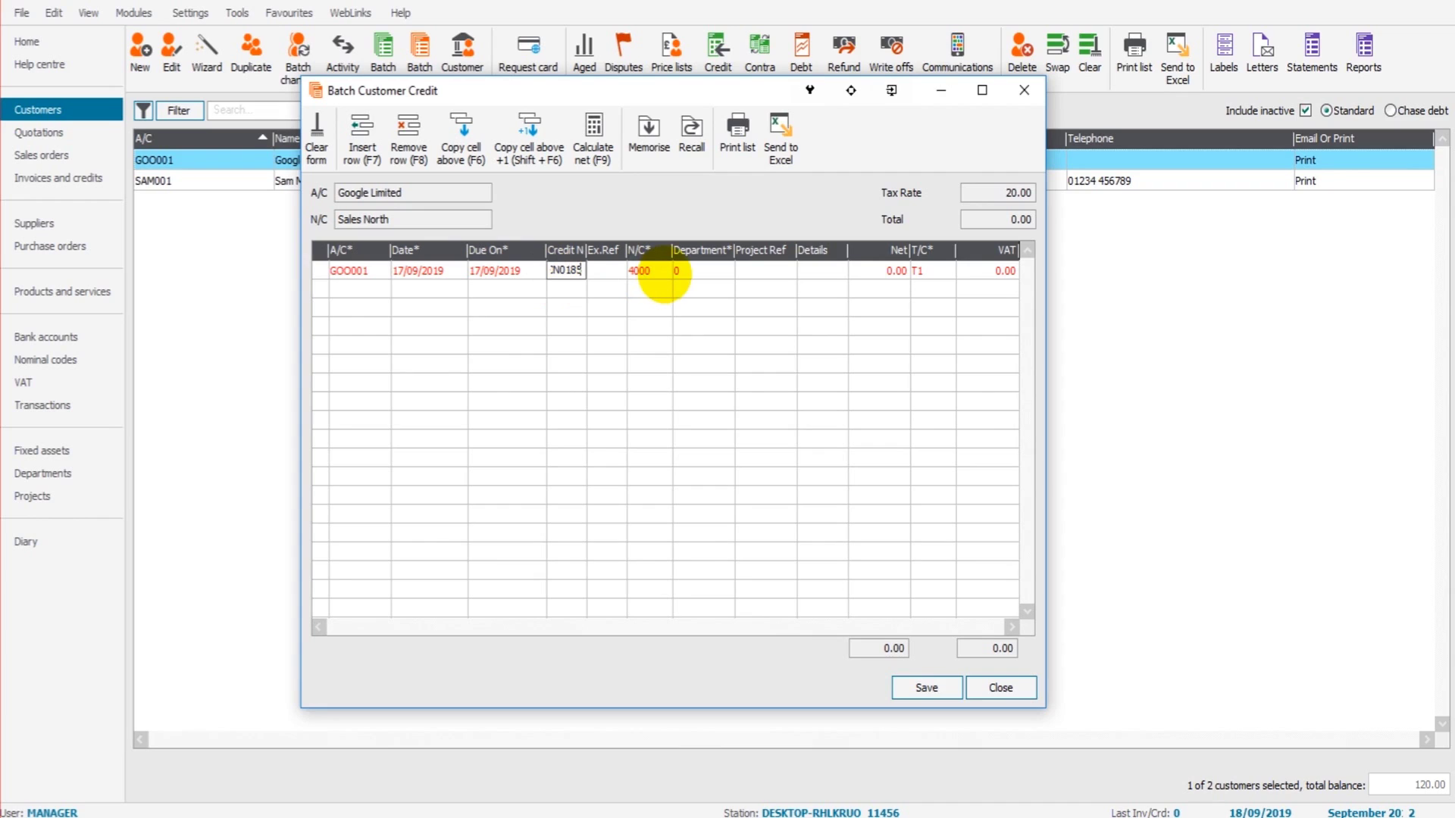
# Post the credit line to nominal code 4000 Sales North with a 40.00 net amount
pyautogui.click(664, 272)
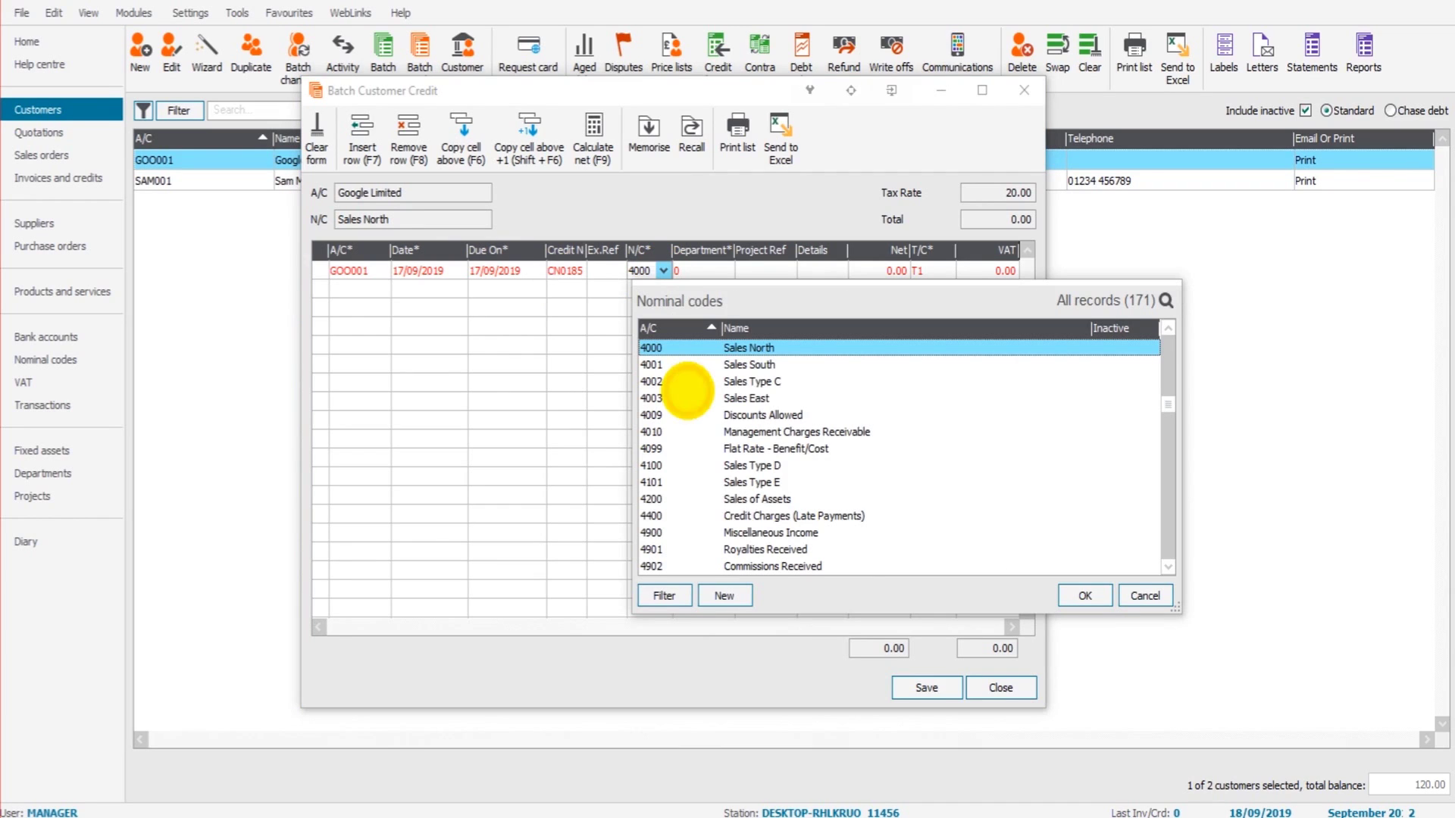
pyautogui.click(1084, 596)
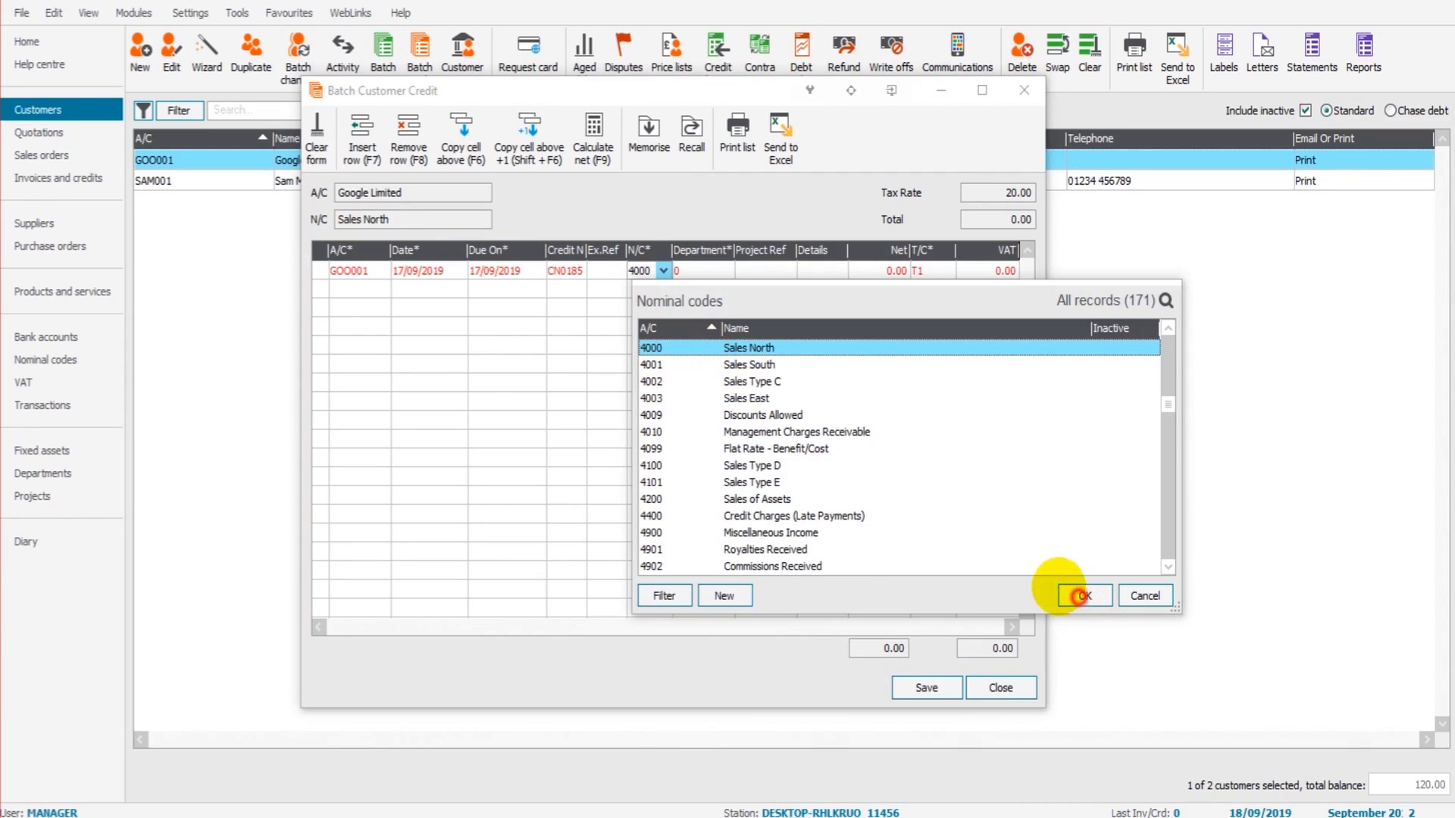
pyautogui.press('Tab')
pyautogui.press('Tab')
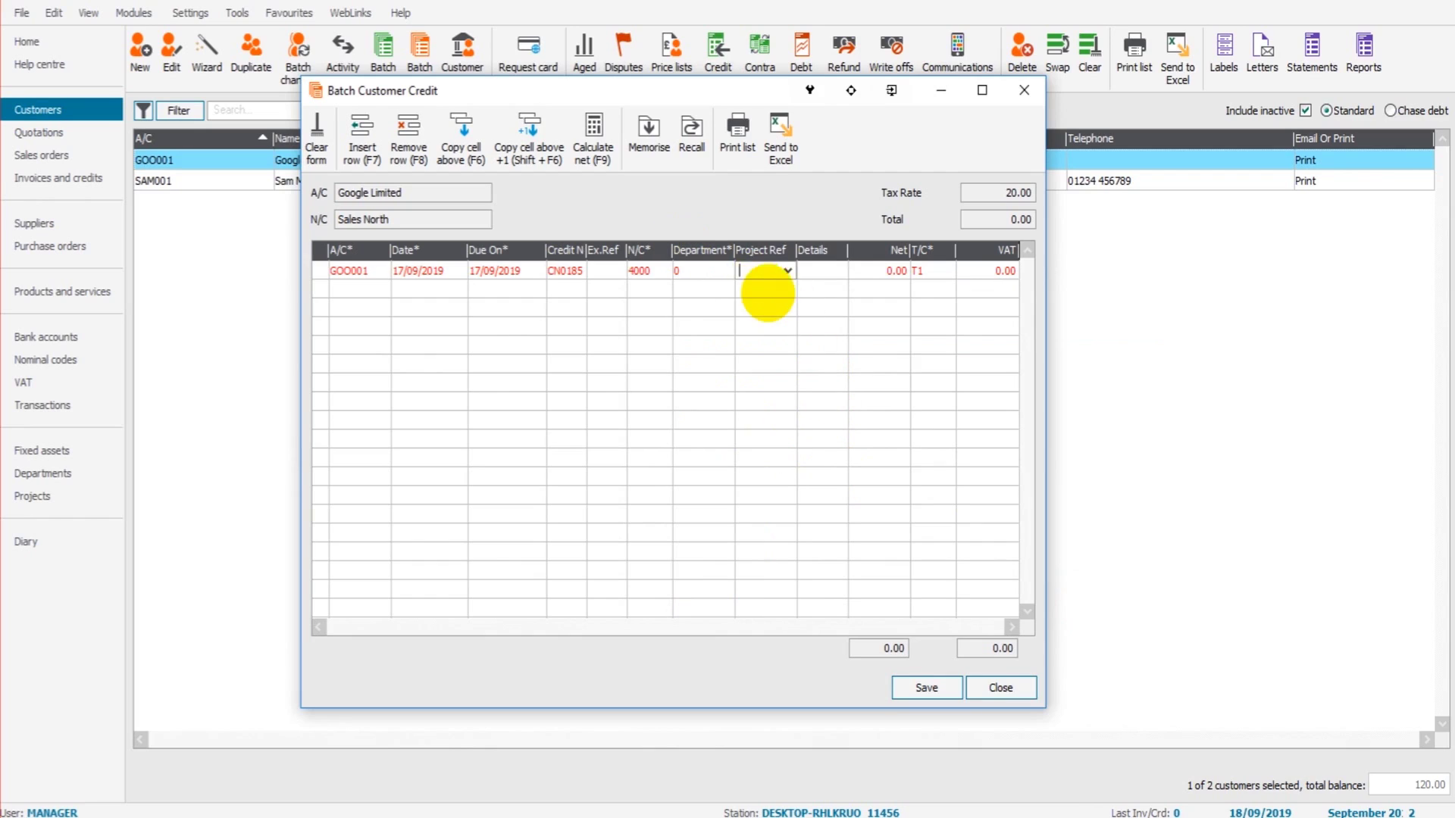
pyautogui.click(819, 271)
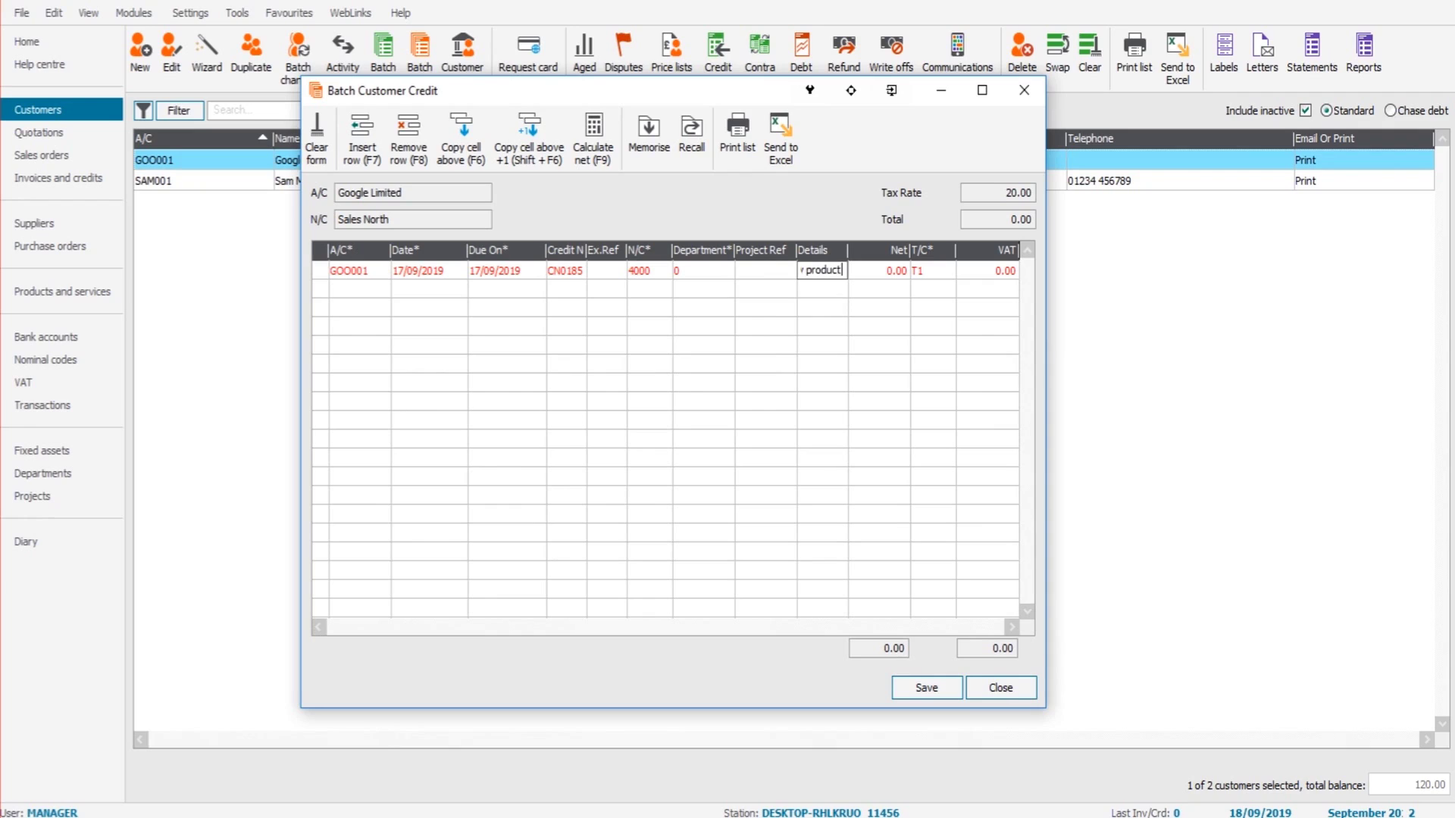
pyautogui.press('Tab')
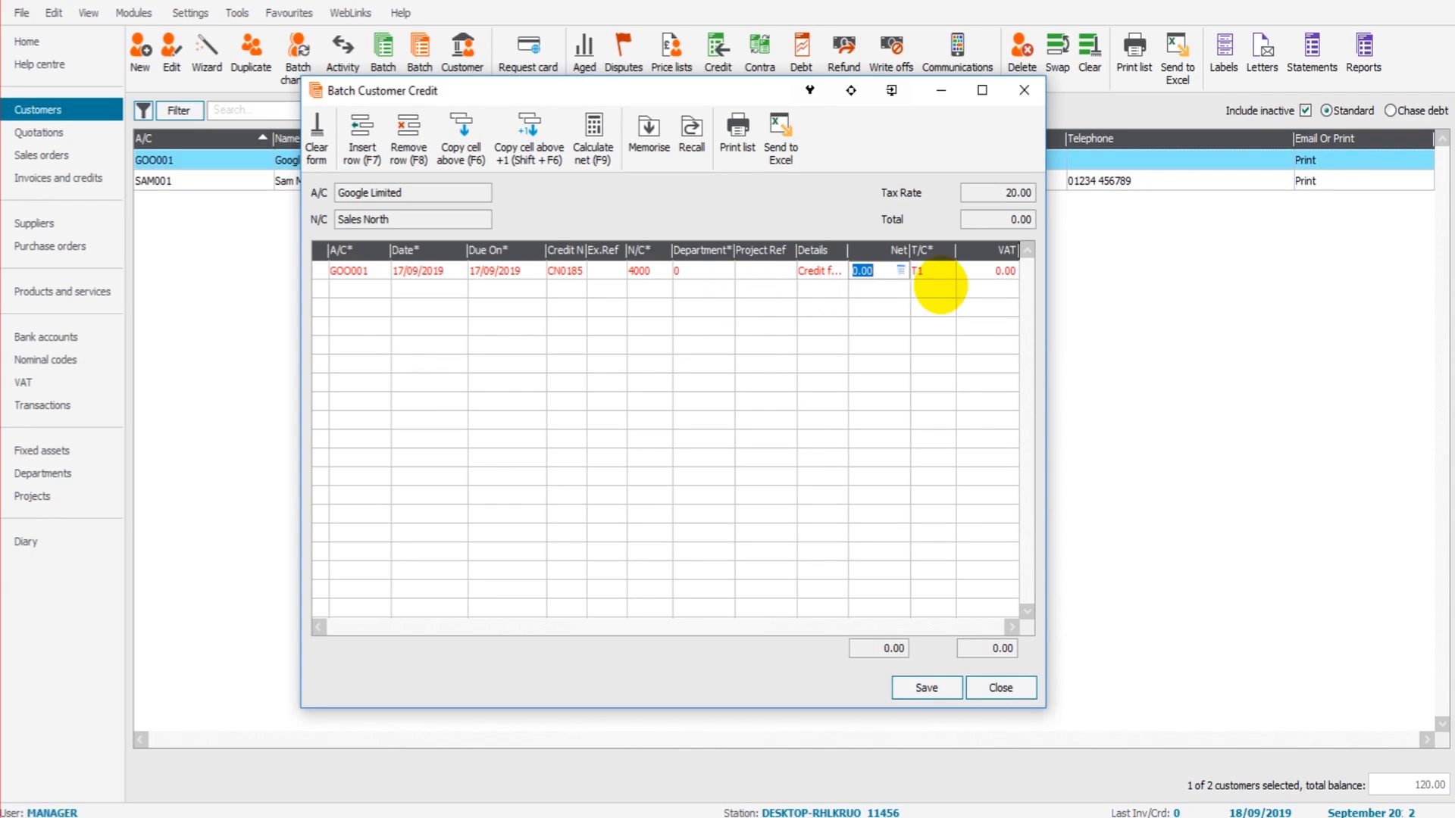
pyautogui.write('40')
pyautogui.click(930, 270)
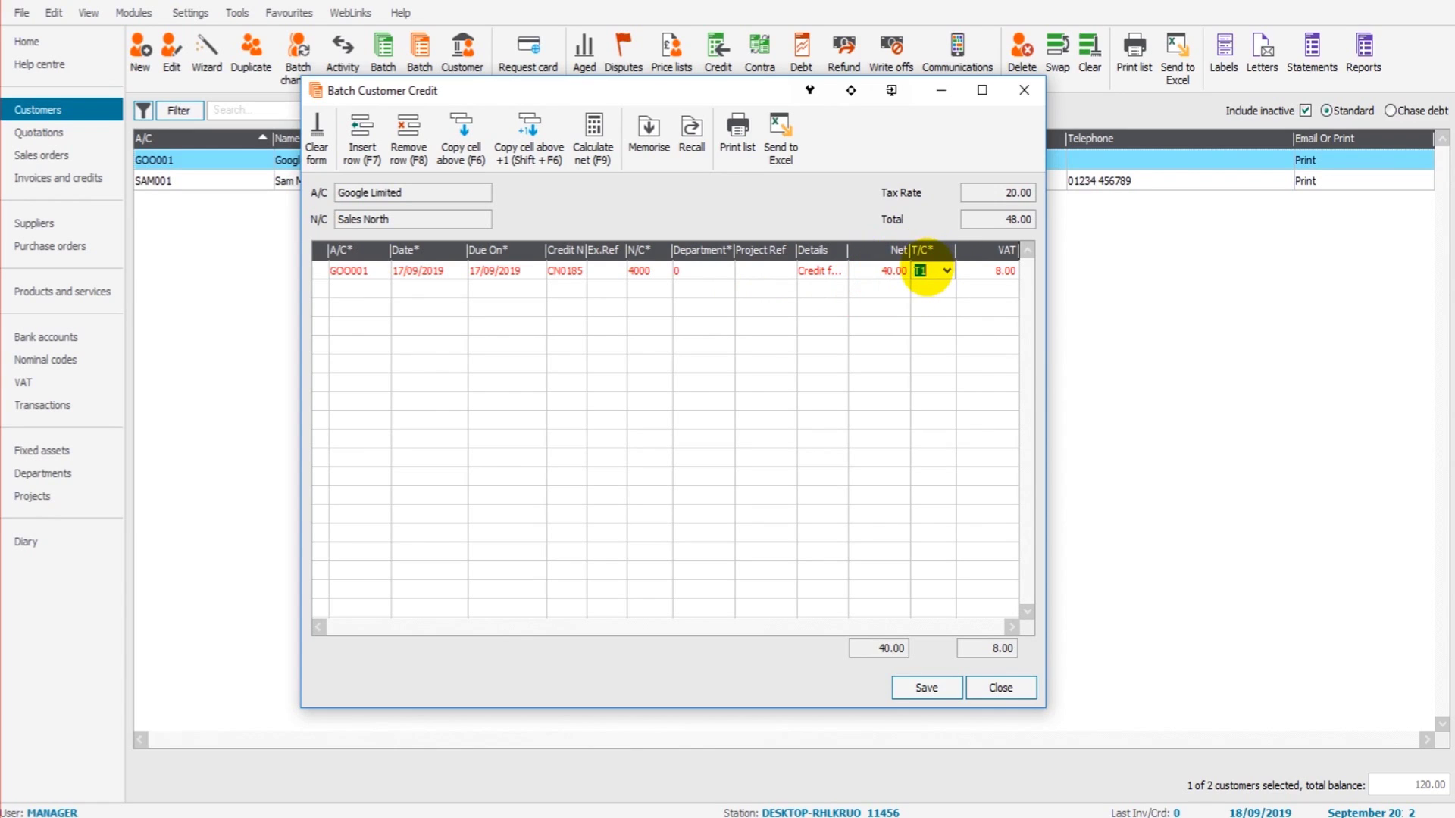
# Set the line's tax code to T1 standard rate and save credit note CN0185
pyautogui.click(943, 270)
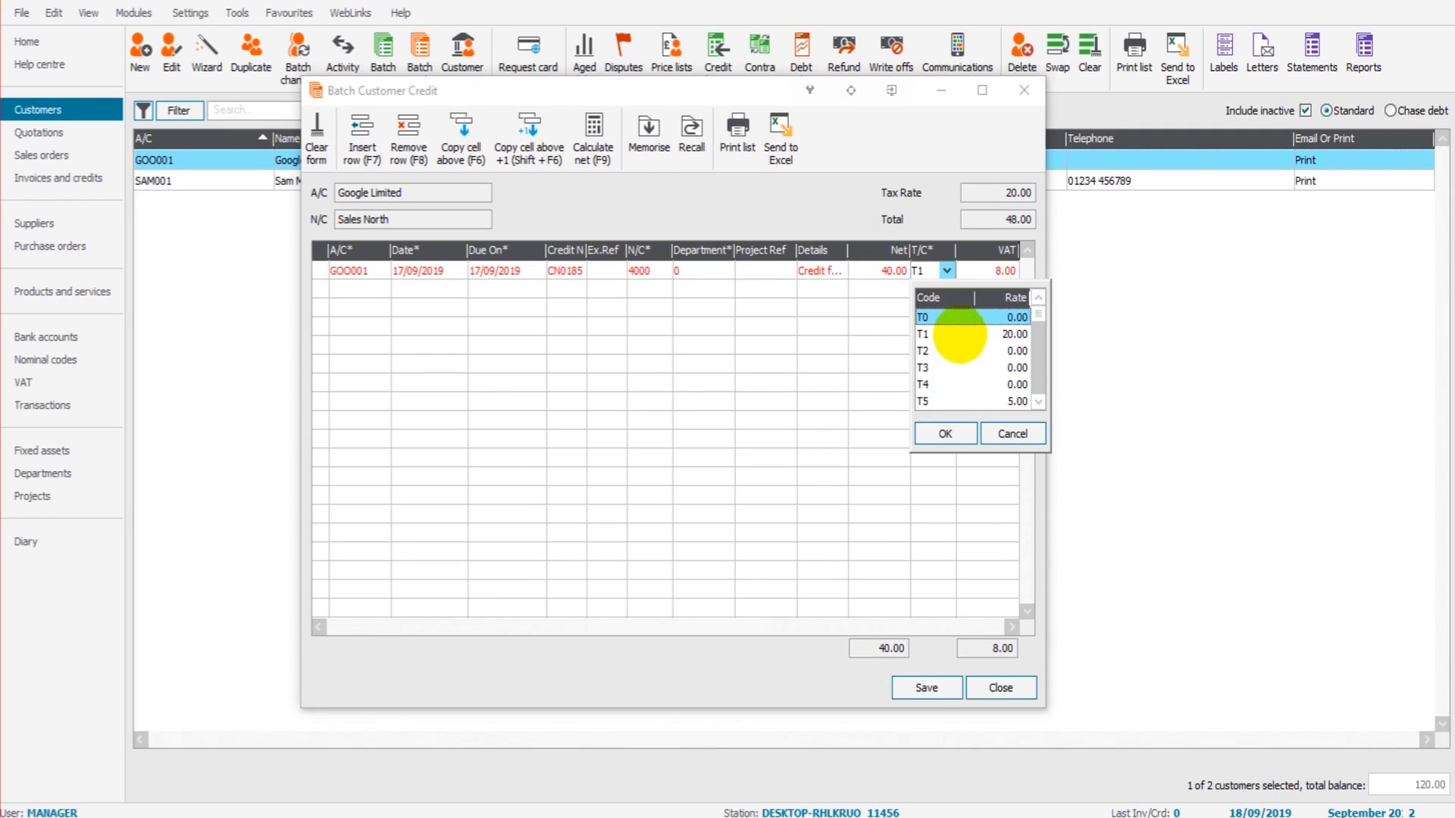
pyautogui.click(945, 433)
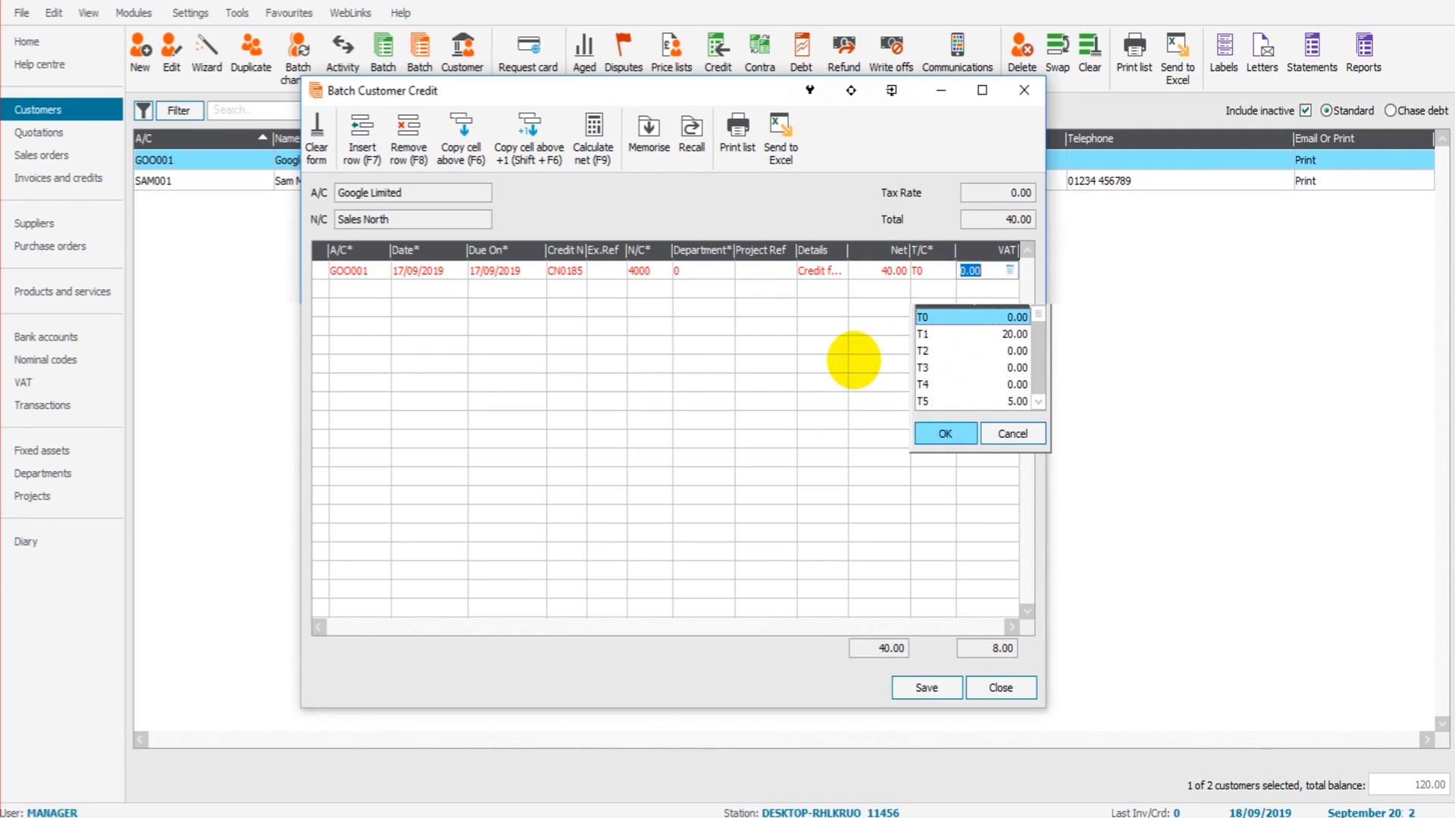
pyautogui.click(932, 271)
pyautogui.click(944, 271)
pyautogui.click(938, 334)
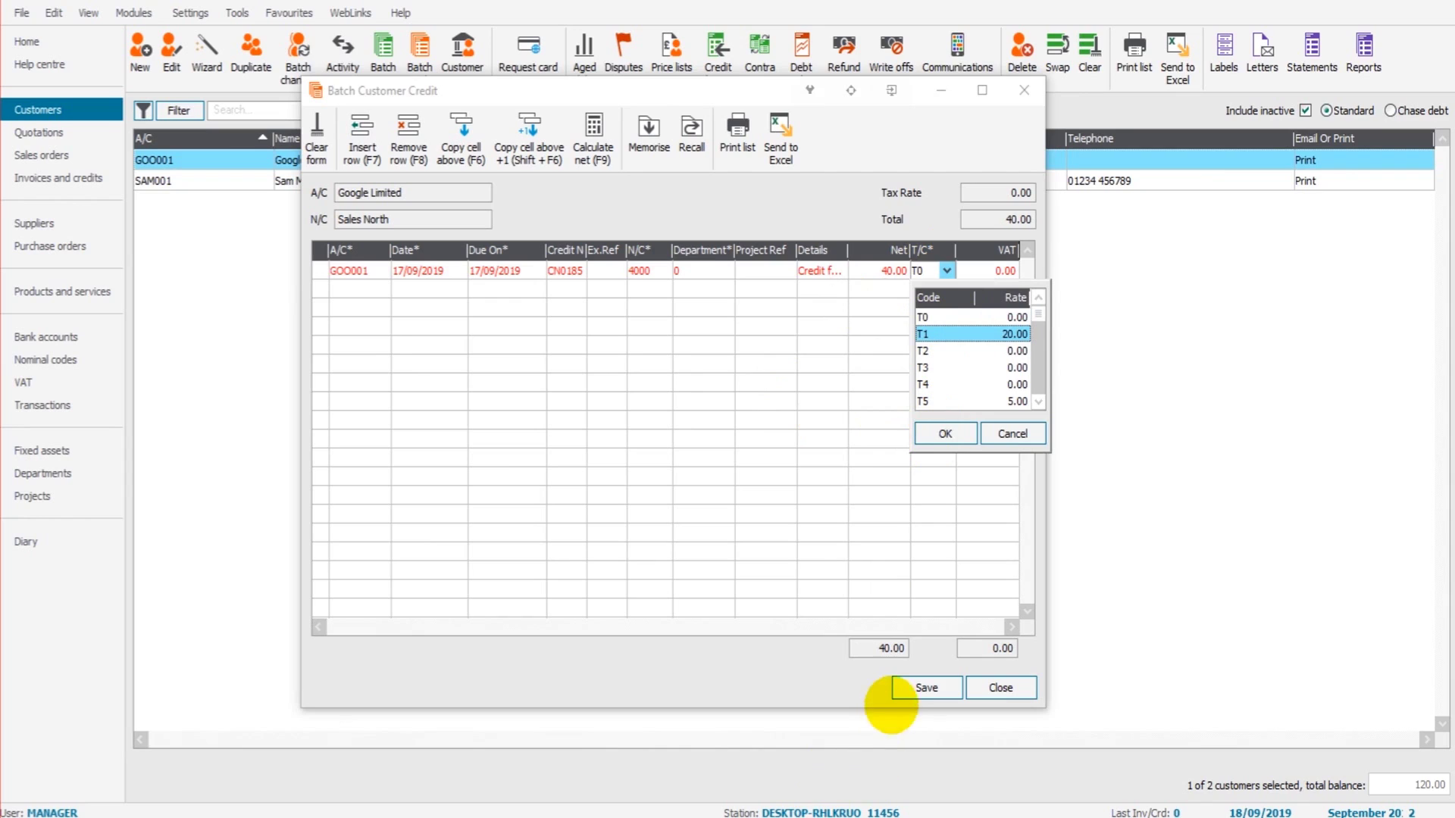
pyautogui.click(917, 685)
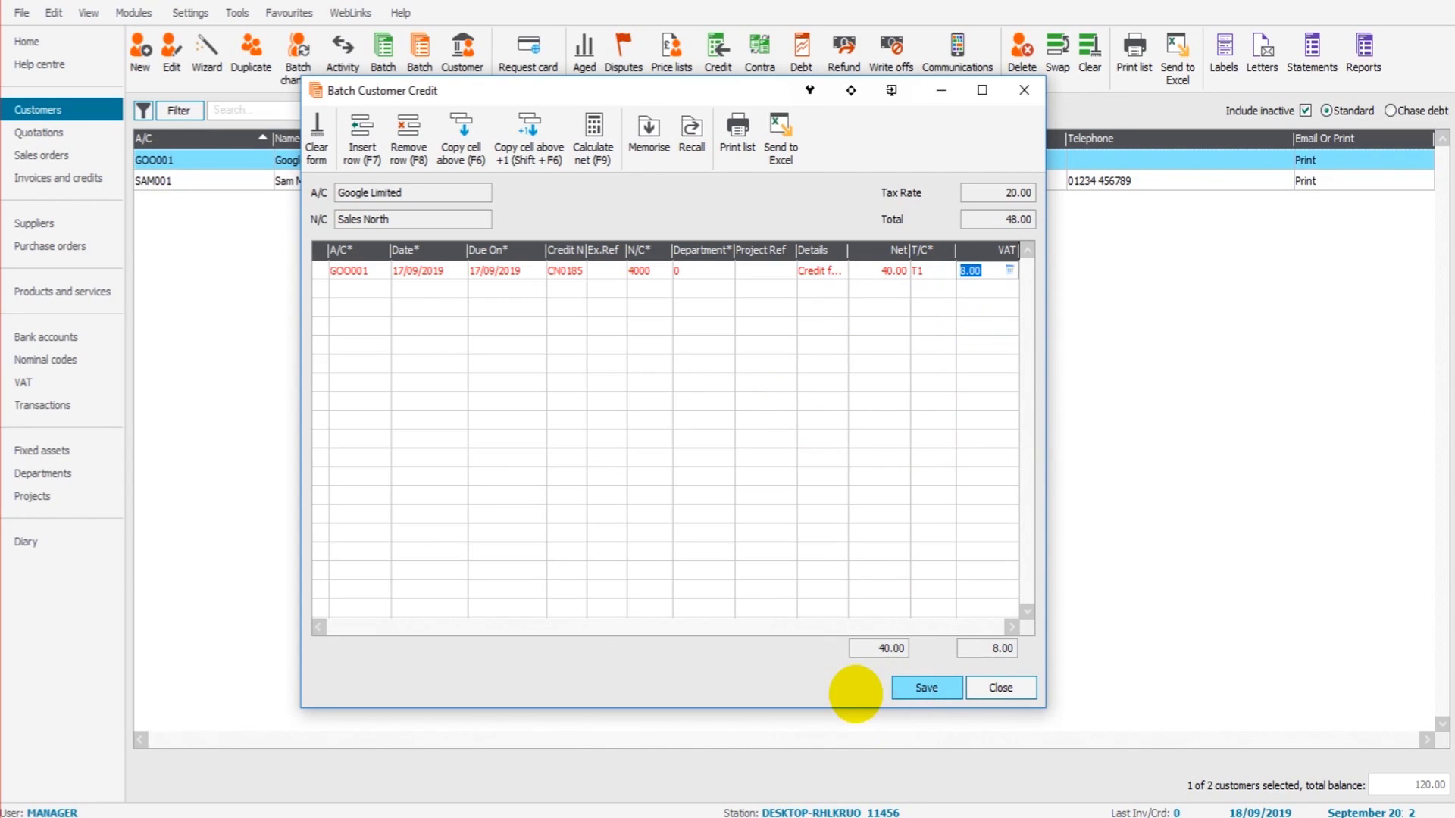
pyautogui.click(915, 688)
# Close the credit entry, then check CN0185 in Google Limited's activity and close the record
pyautogui.click(1024, 90)
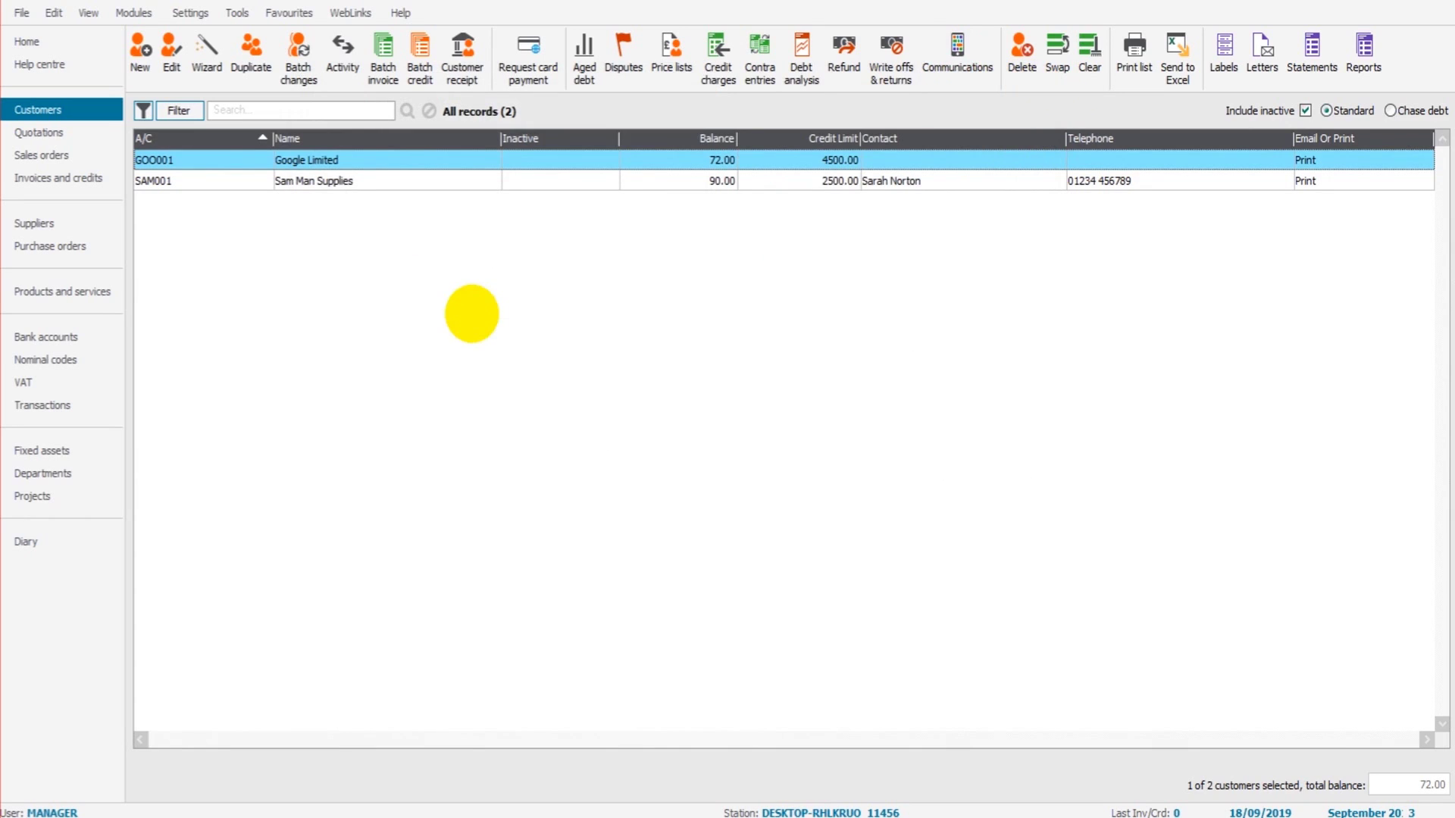
pyautogui.click(345, 157)
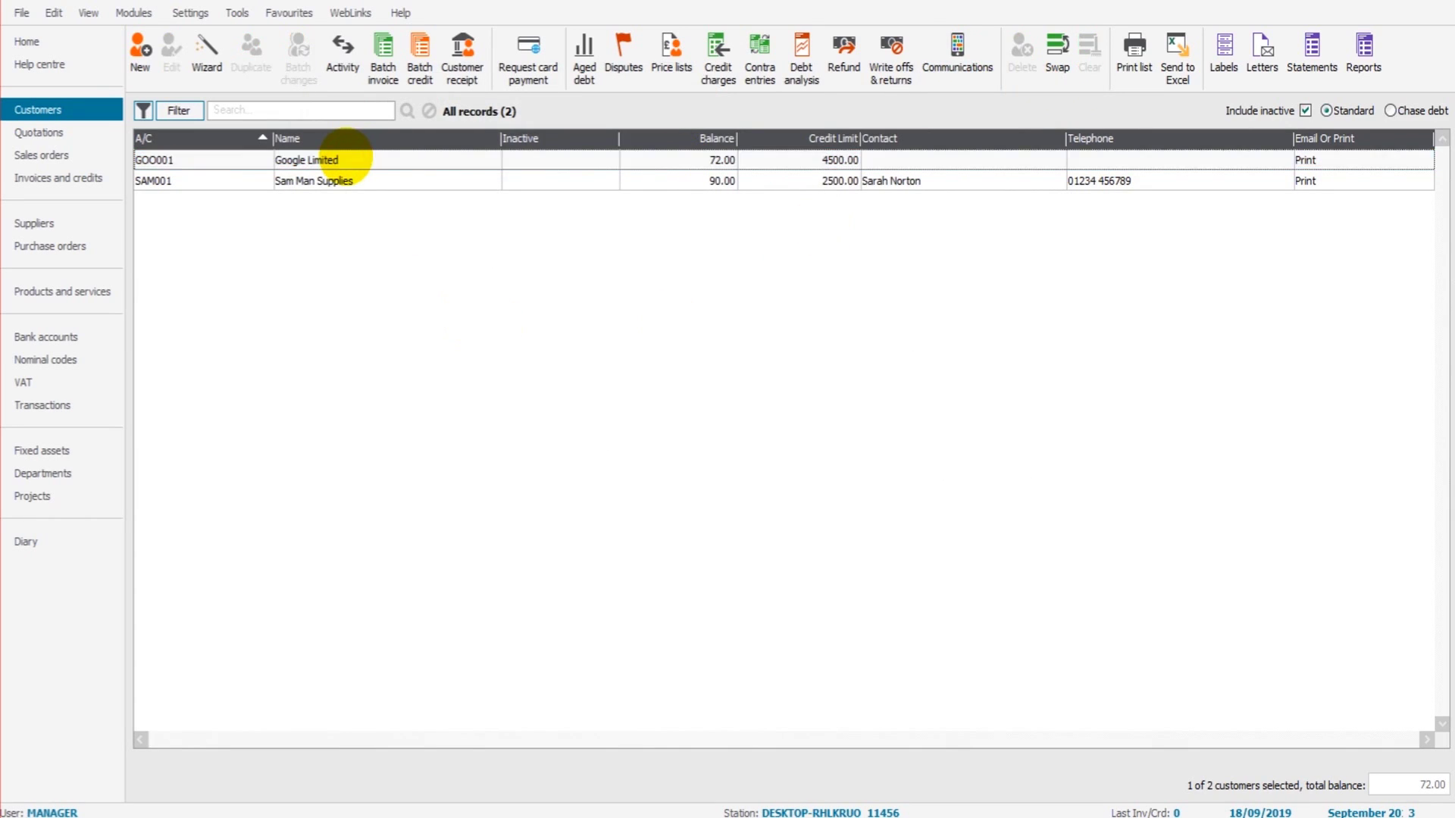
pyautogui.doubleClick(345, 157)
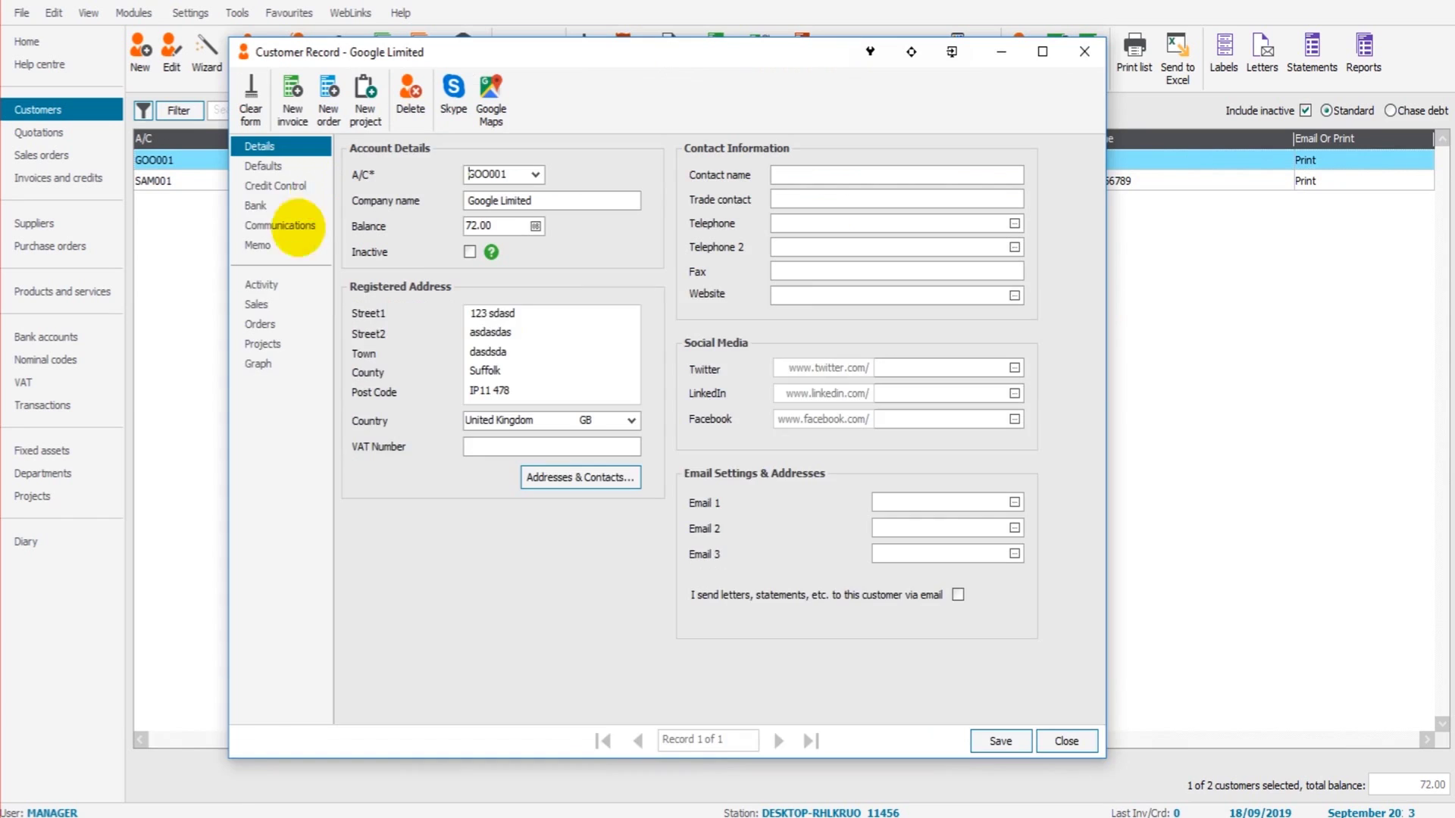
pyautogui.click(277, 285)
pyautogui.click(636, 317)
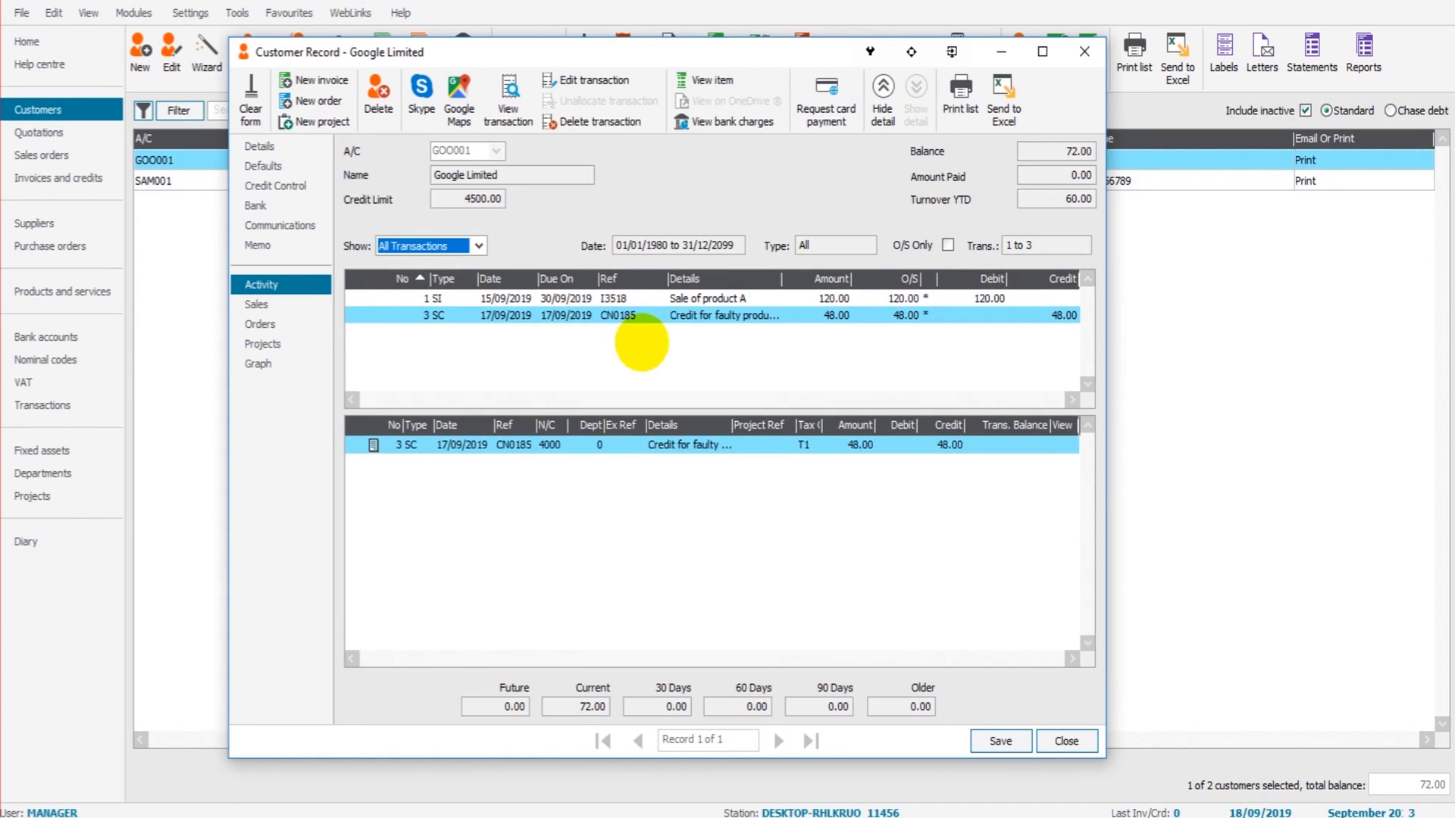
pyautogui.click(460, 312)
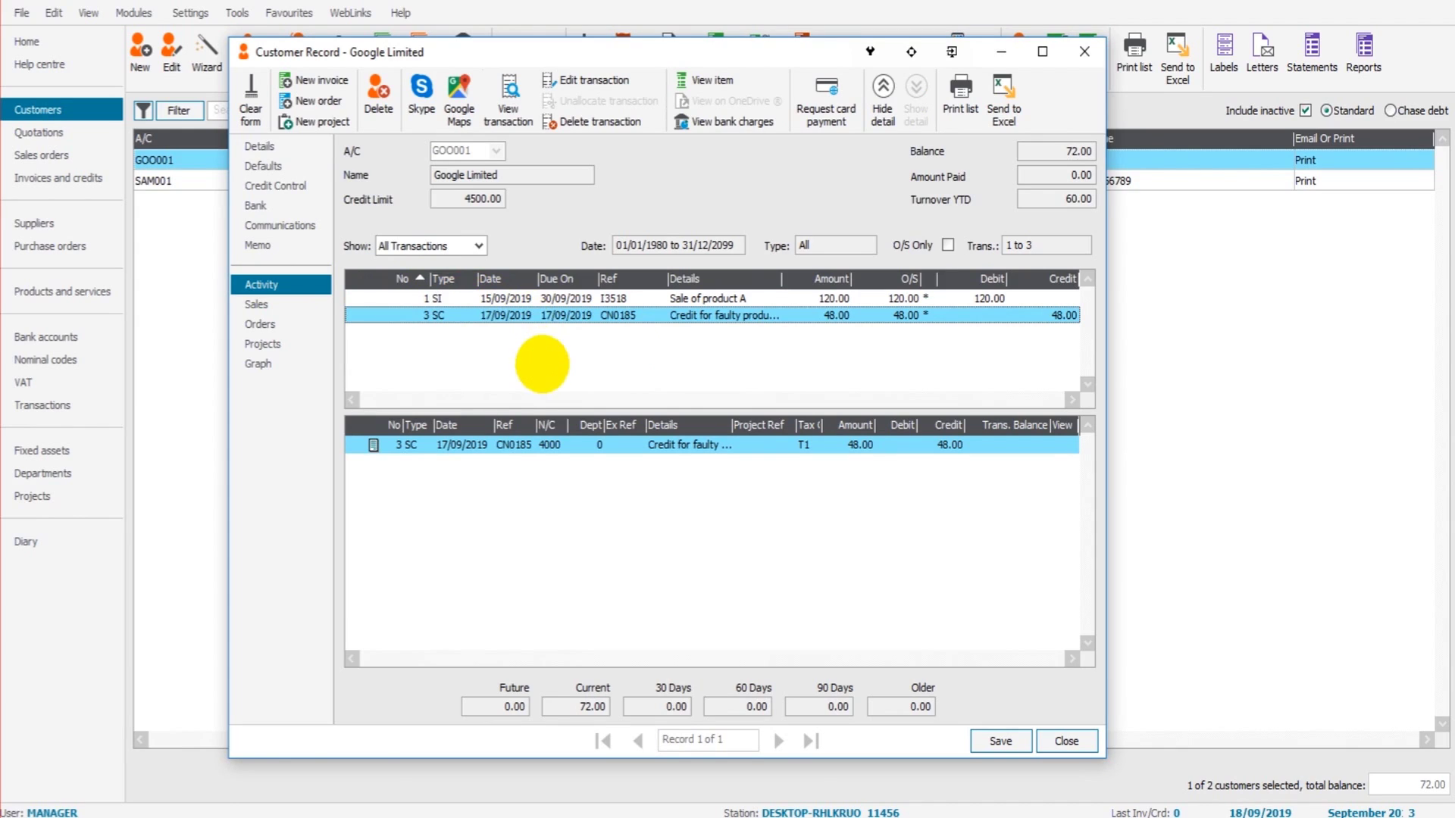
pyautogui.click(1085, 51)
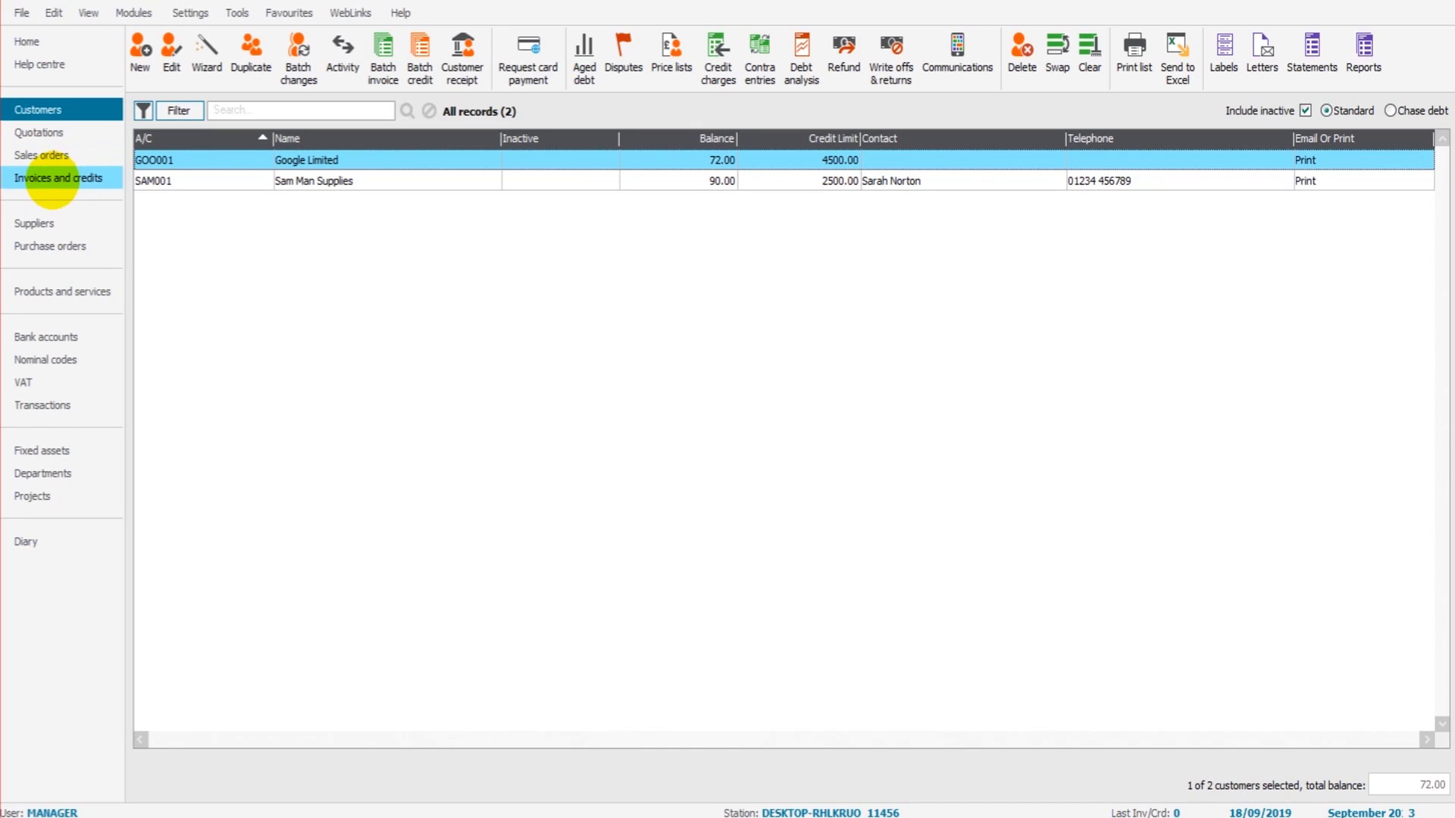
# Go to Invoices and credits and start a blank Service Invoice
pyautogui.click(79, 180)
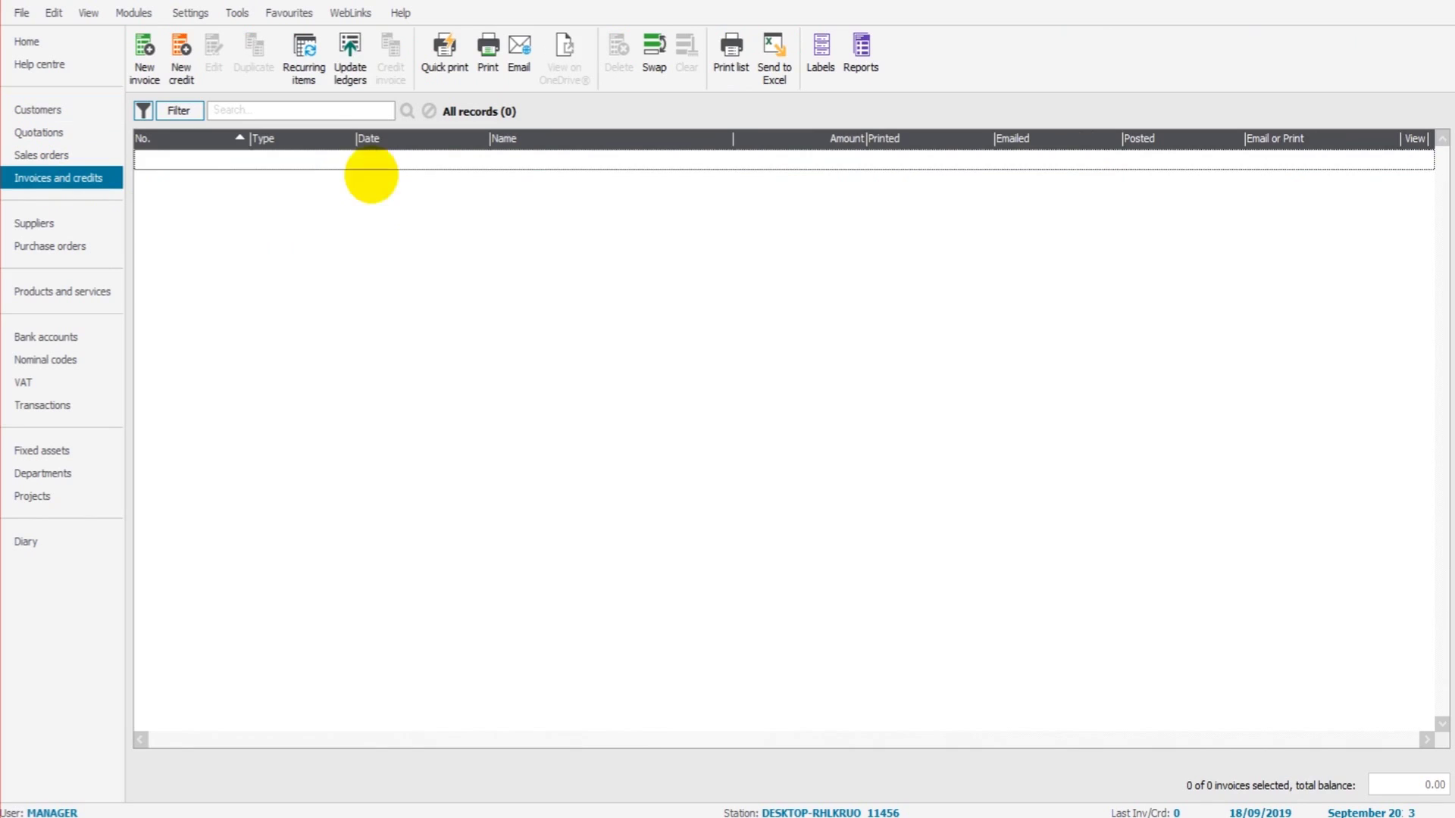
pyautogui.click(184, 140)
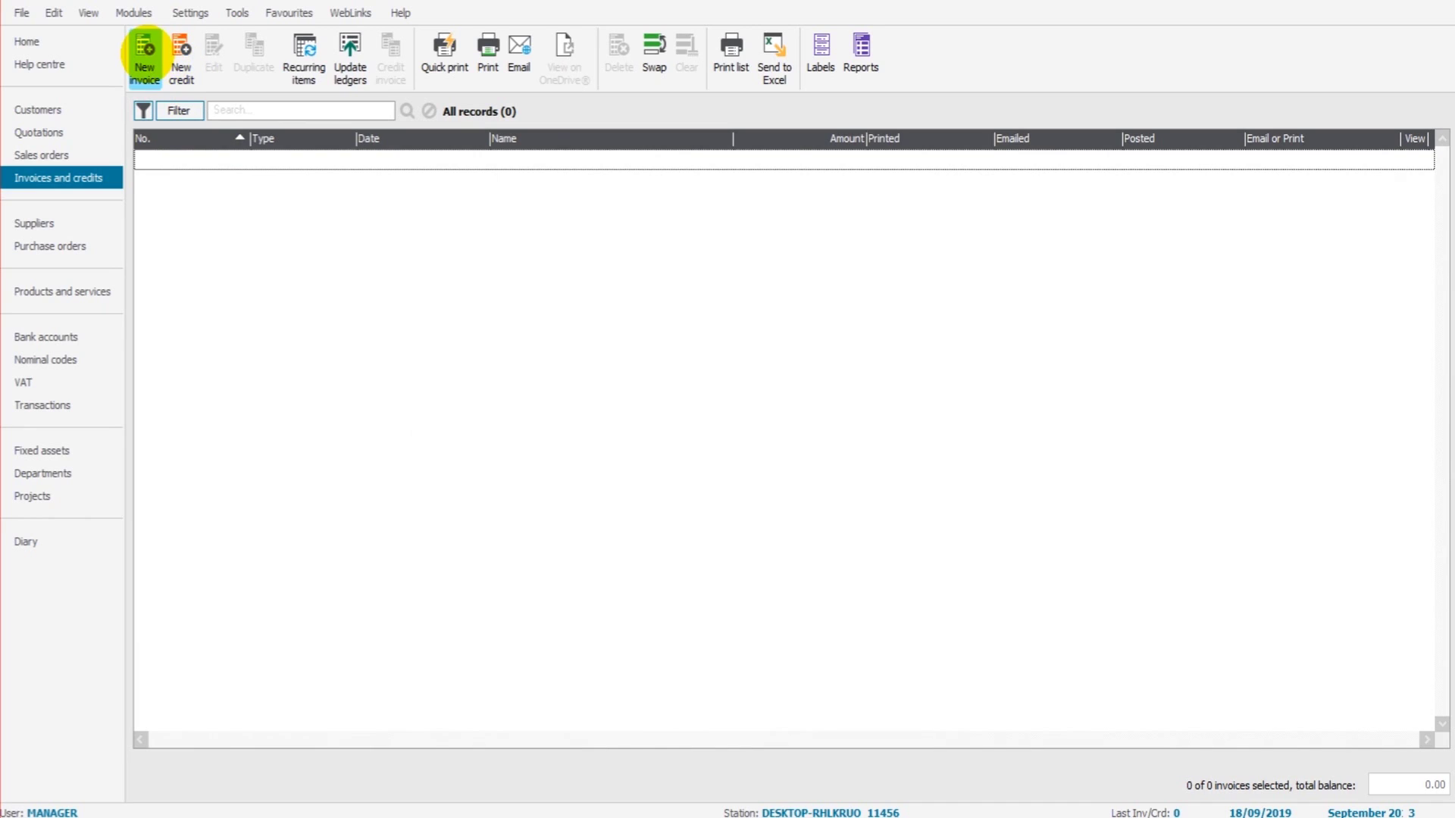
pyautogui.click(145, 52)
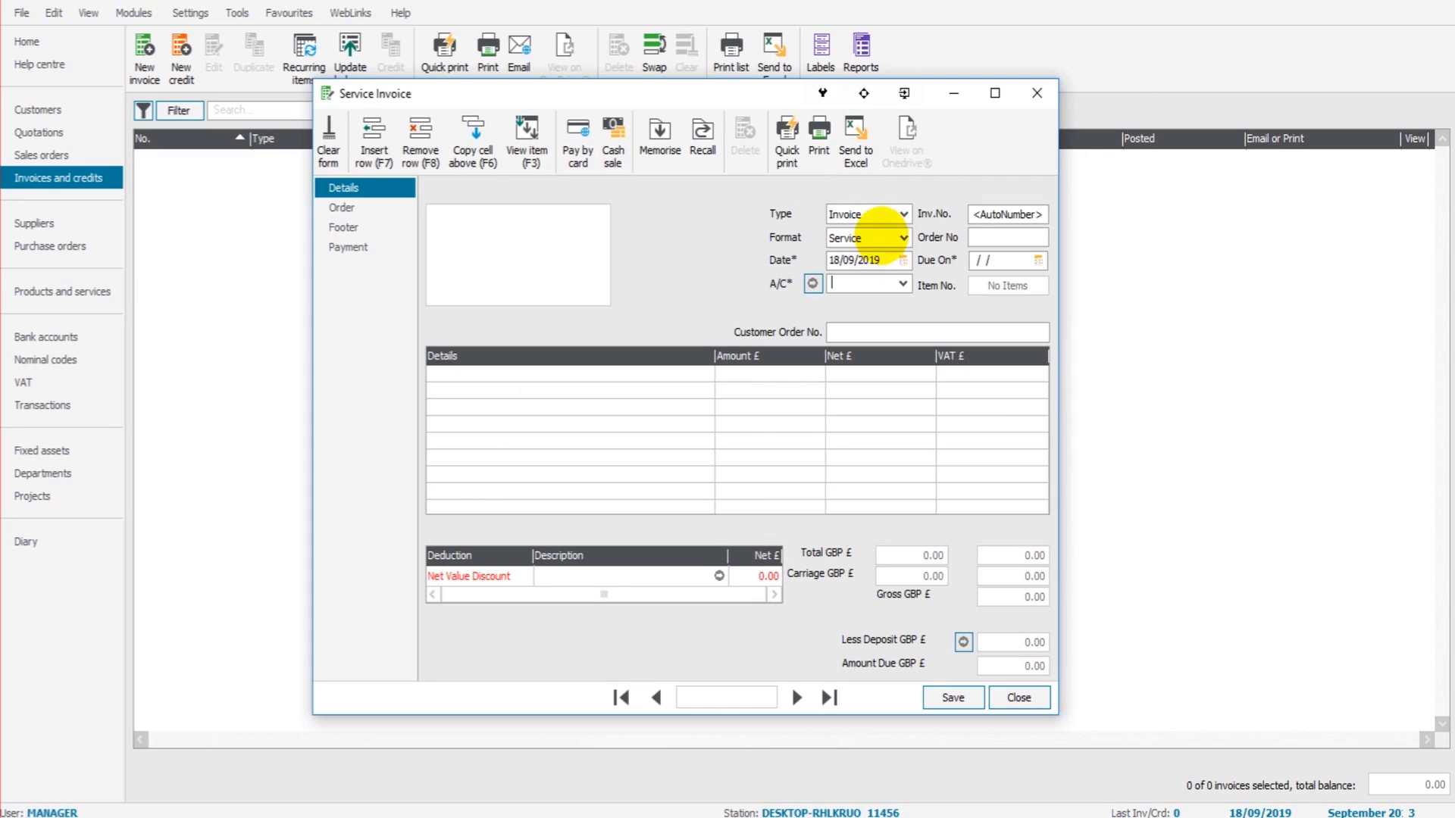
# Date the invoice 05/09/2019 for Sam Man Supplies (SAM001) and number it 1002
pyautogui.click(885, 260)
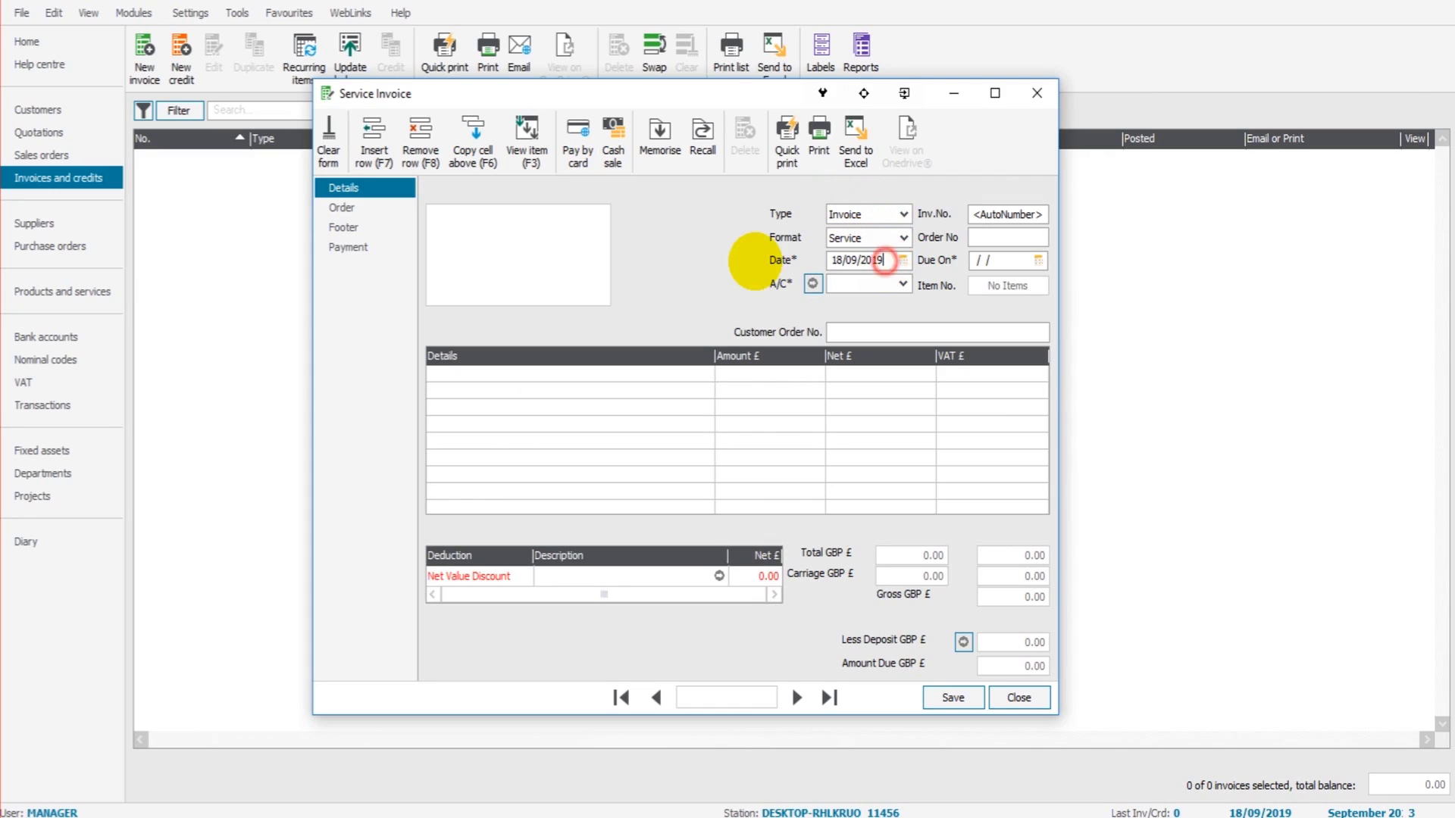
pyautogui.hotkey('shift', 'Home')
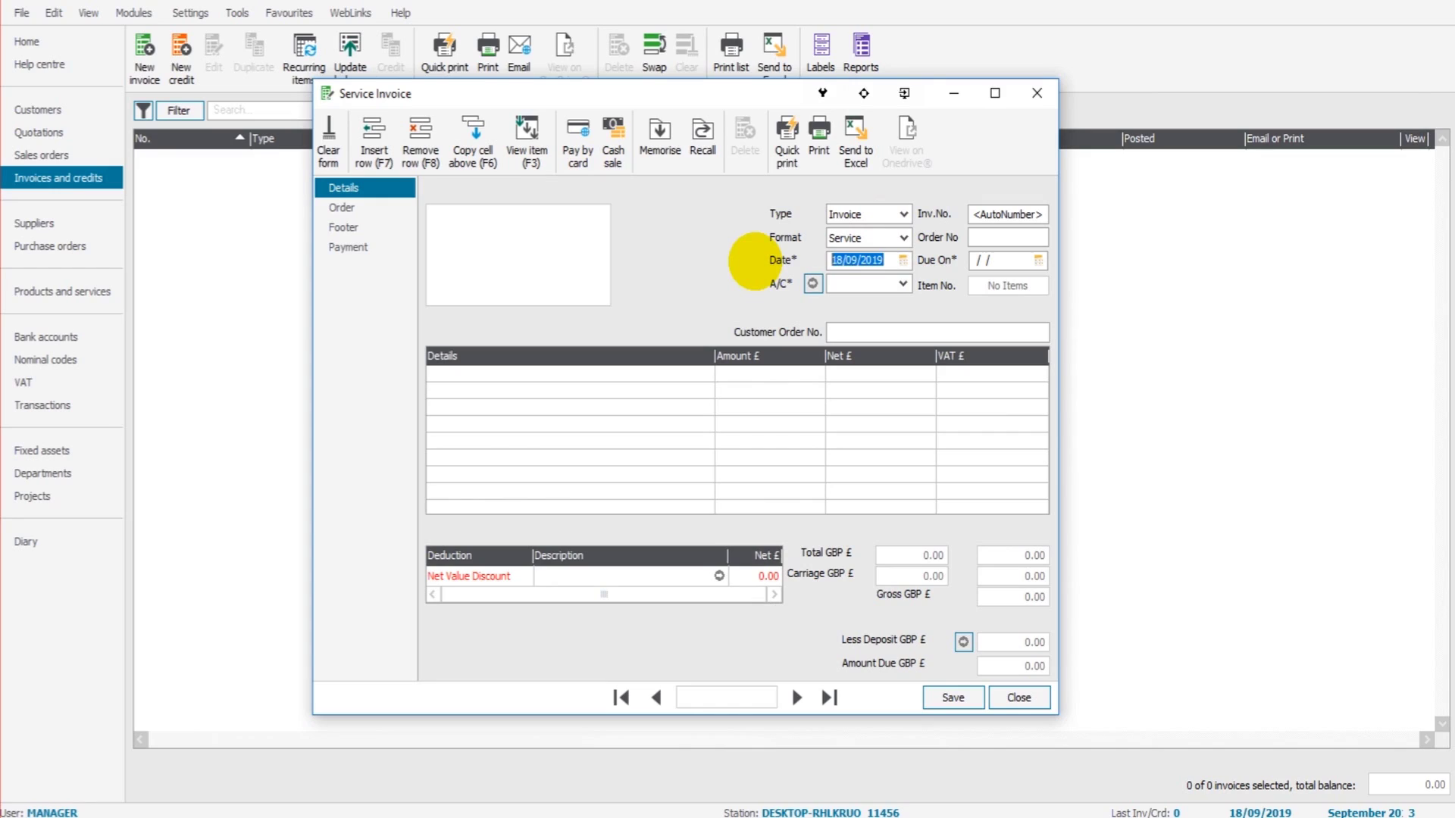
pyautogui.write('05')
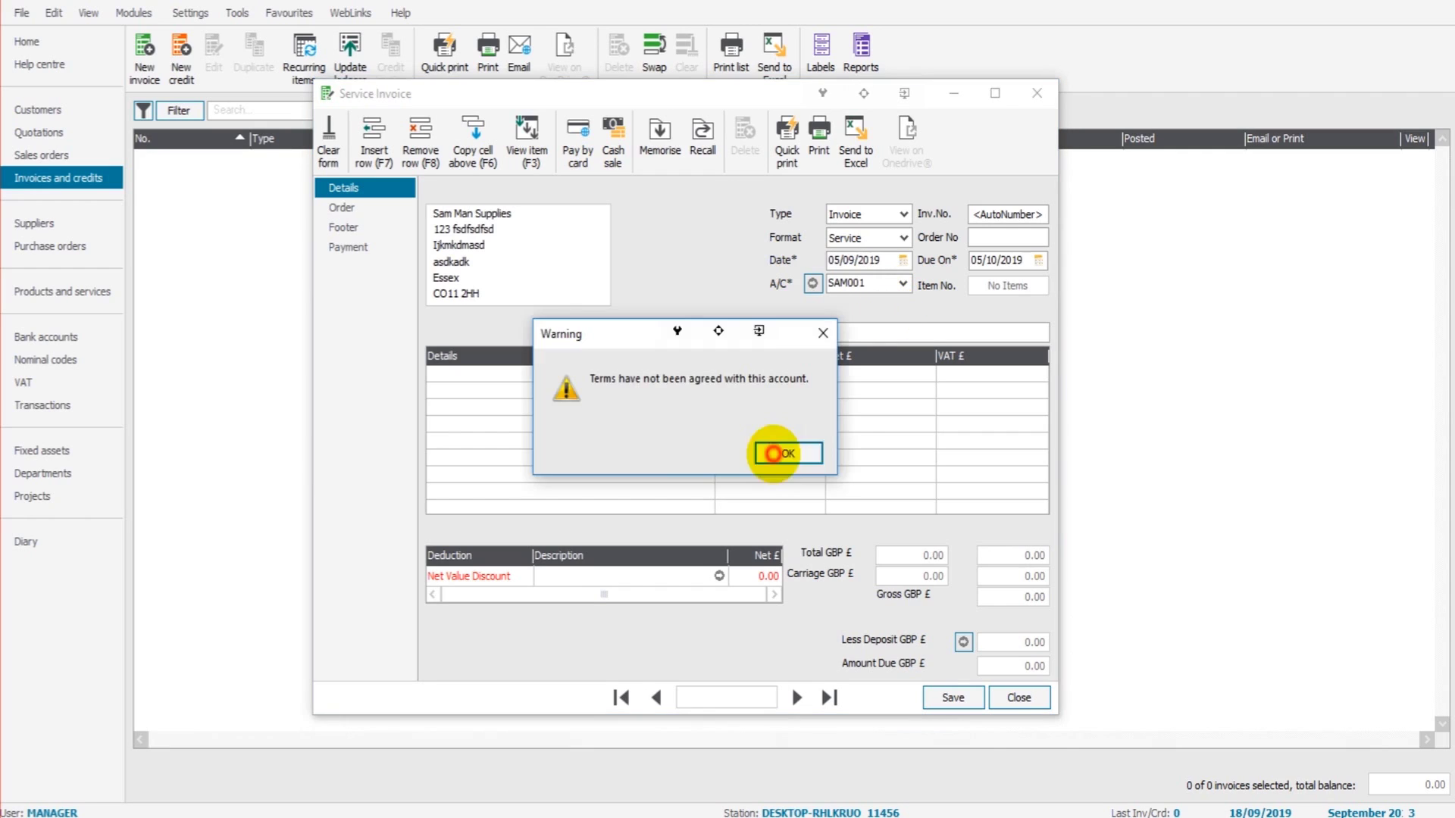
pyautogui.click(773, 454)
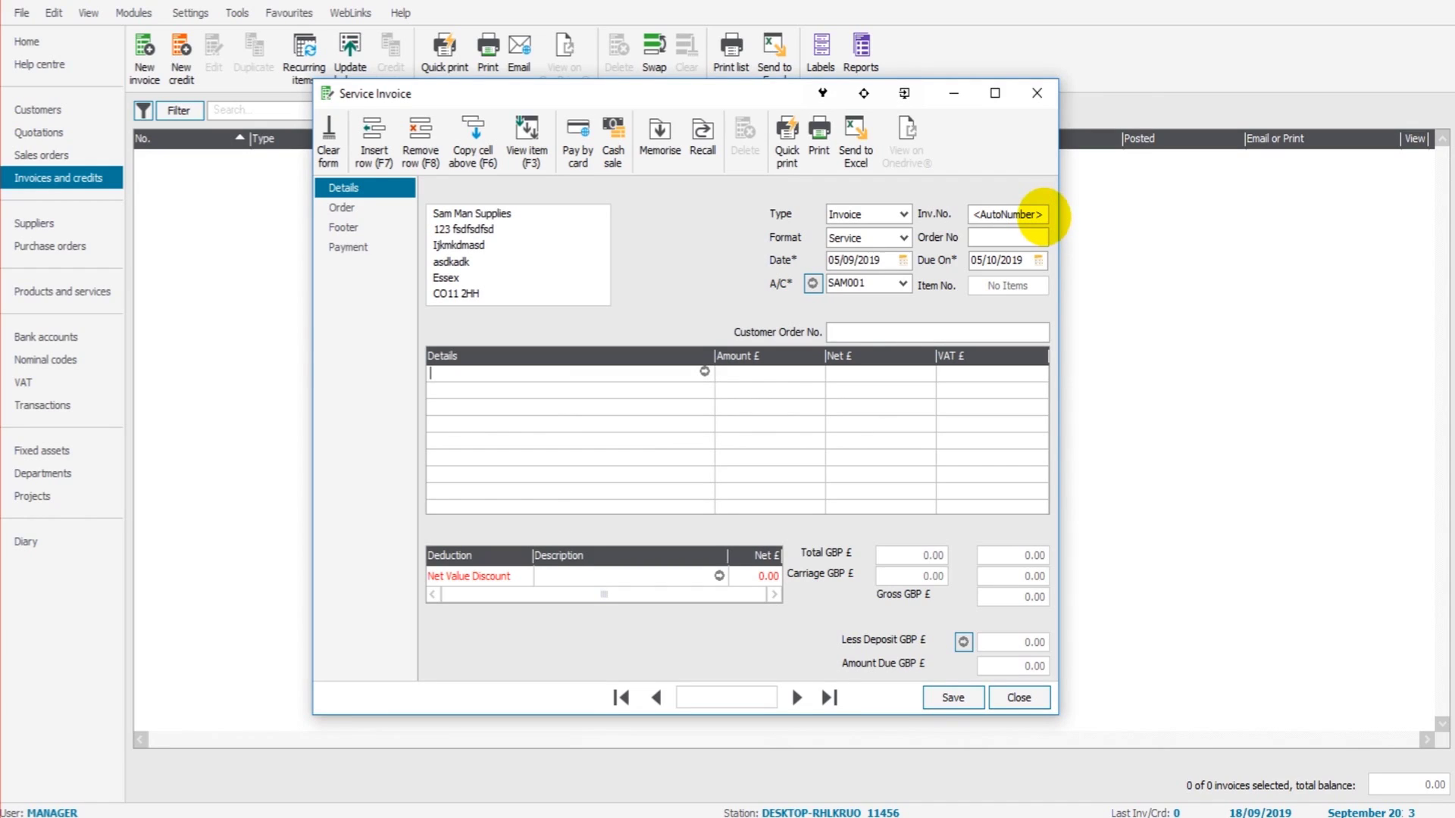
pyautogui.click(1040, 216)
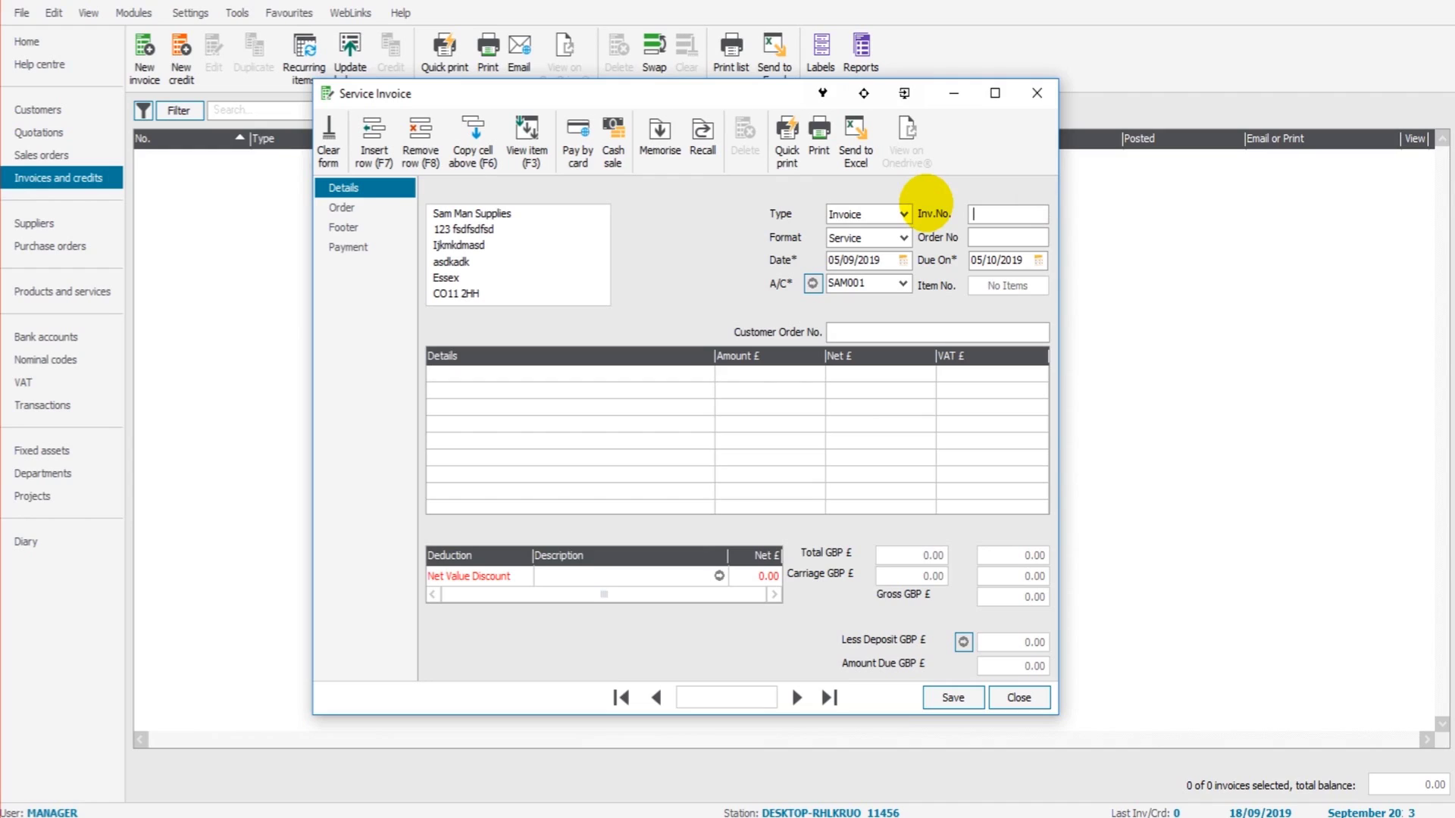
pyautogui.write('1')
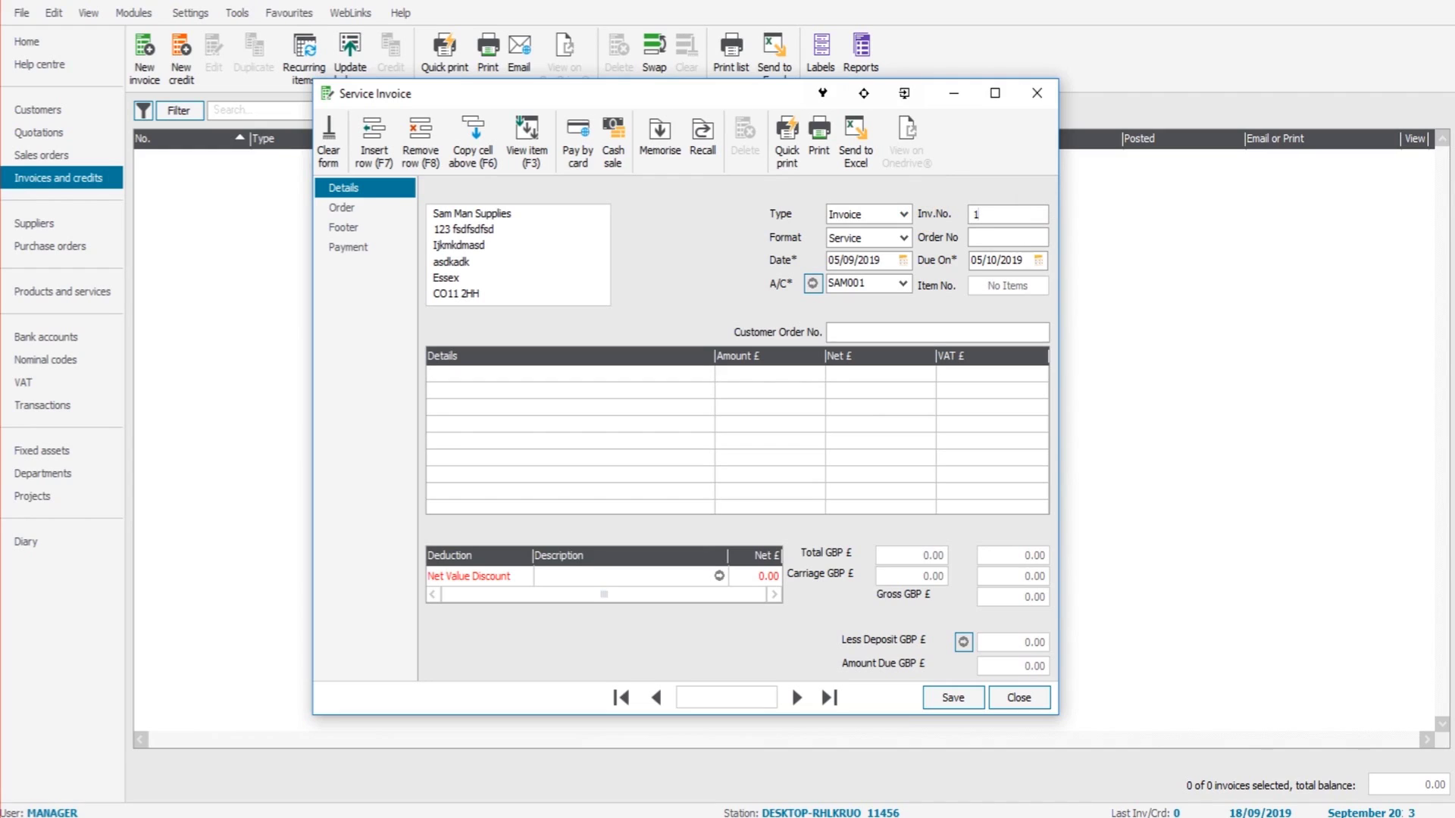
pyautogui.write('002')
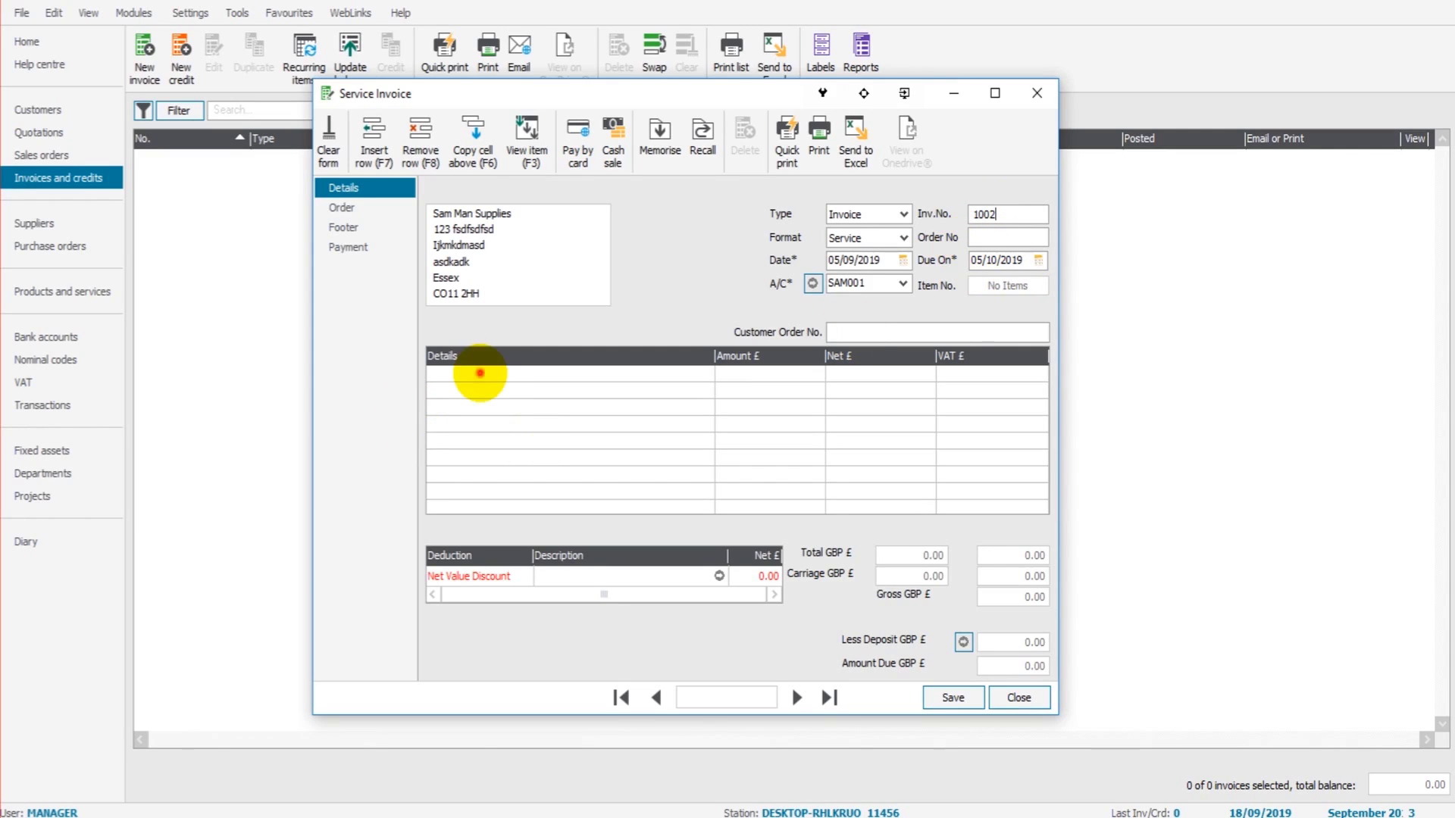
# Add an invoice line with a placeholder description and an amount of 250.00
pyautogui.click(479, 373)
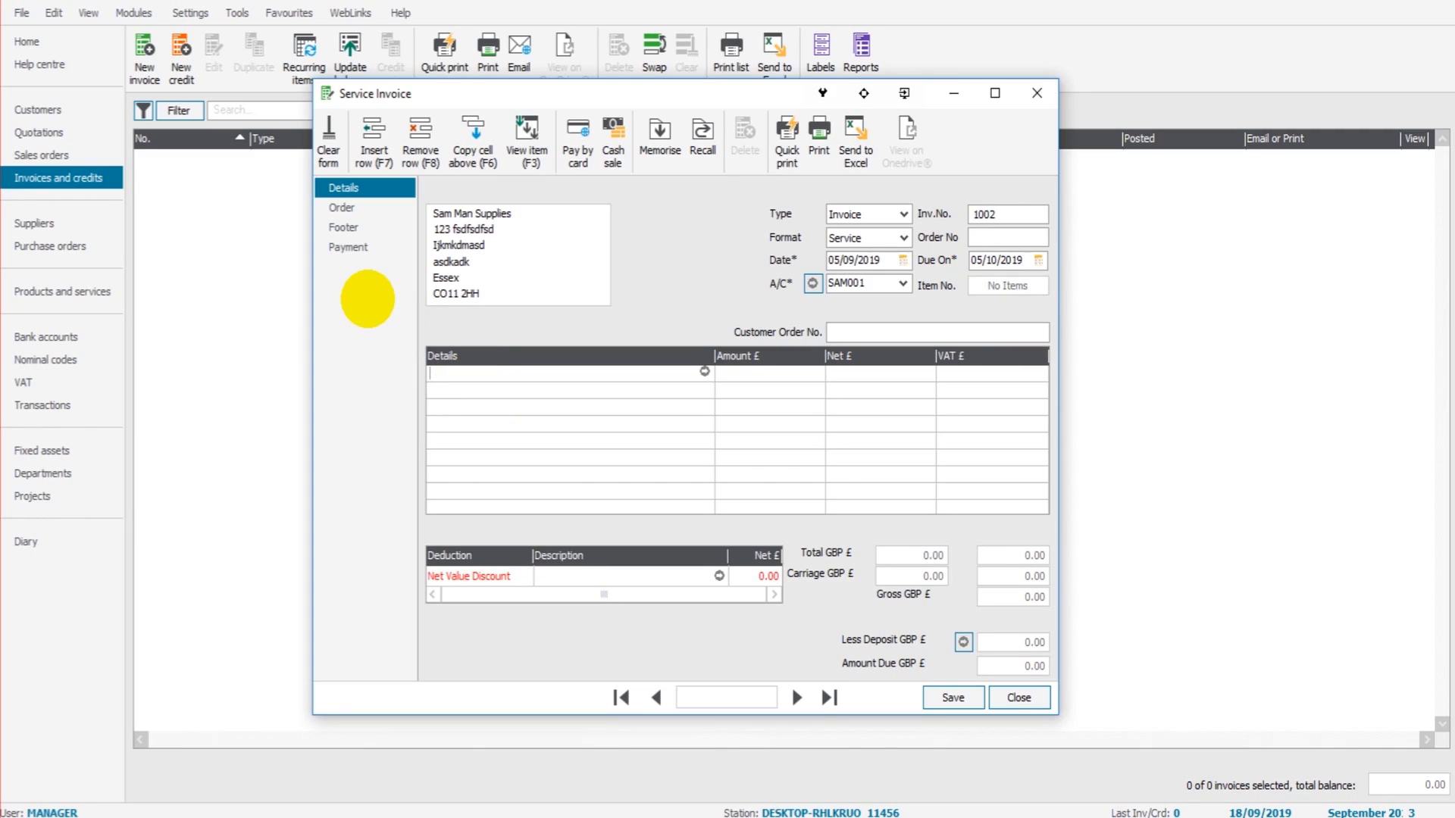
pyautogui.write('jdokdjqkmdpmdwq')
pyautogui.press('Tab')
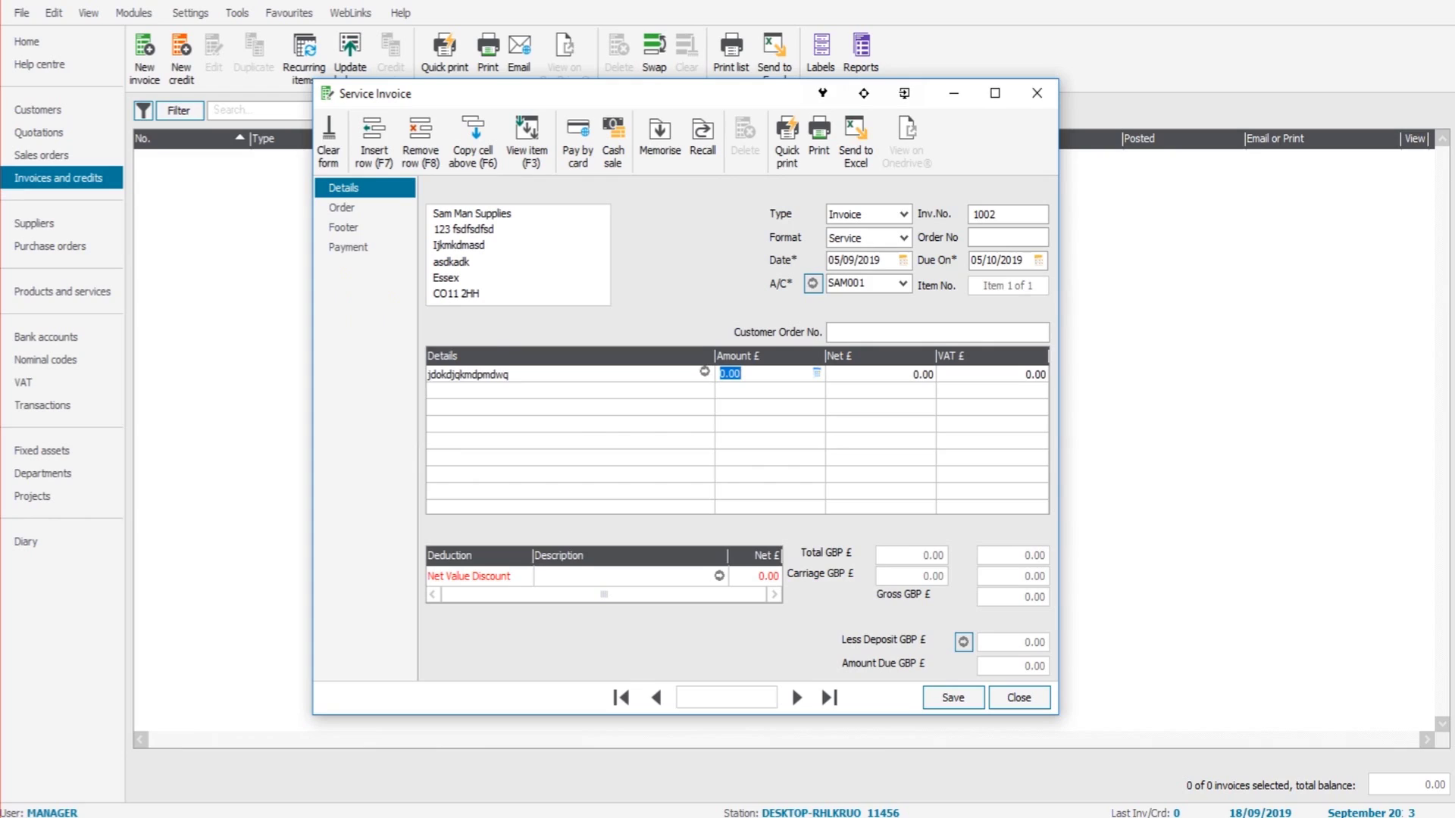
pyautogui.write('250')
pyautogui.press('Tab')
pyautogui.press('Tab')
pyautogui.press('Tab')
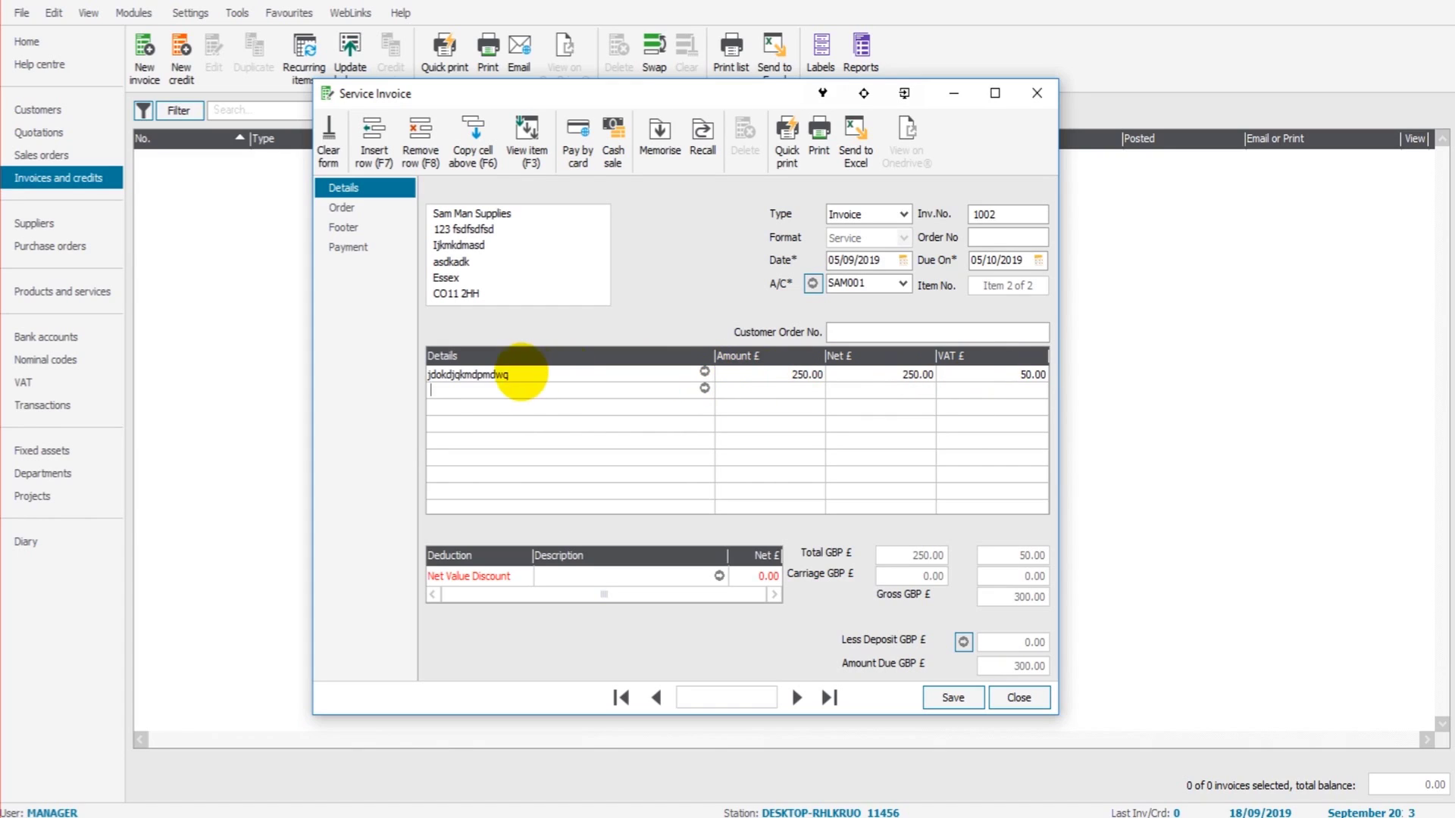
# Confirm the line's T1 20.00 tax code, then save and close invoice 1002
pyautogui.click(703, 372)
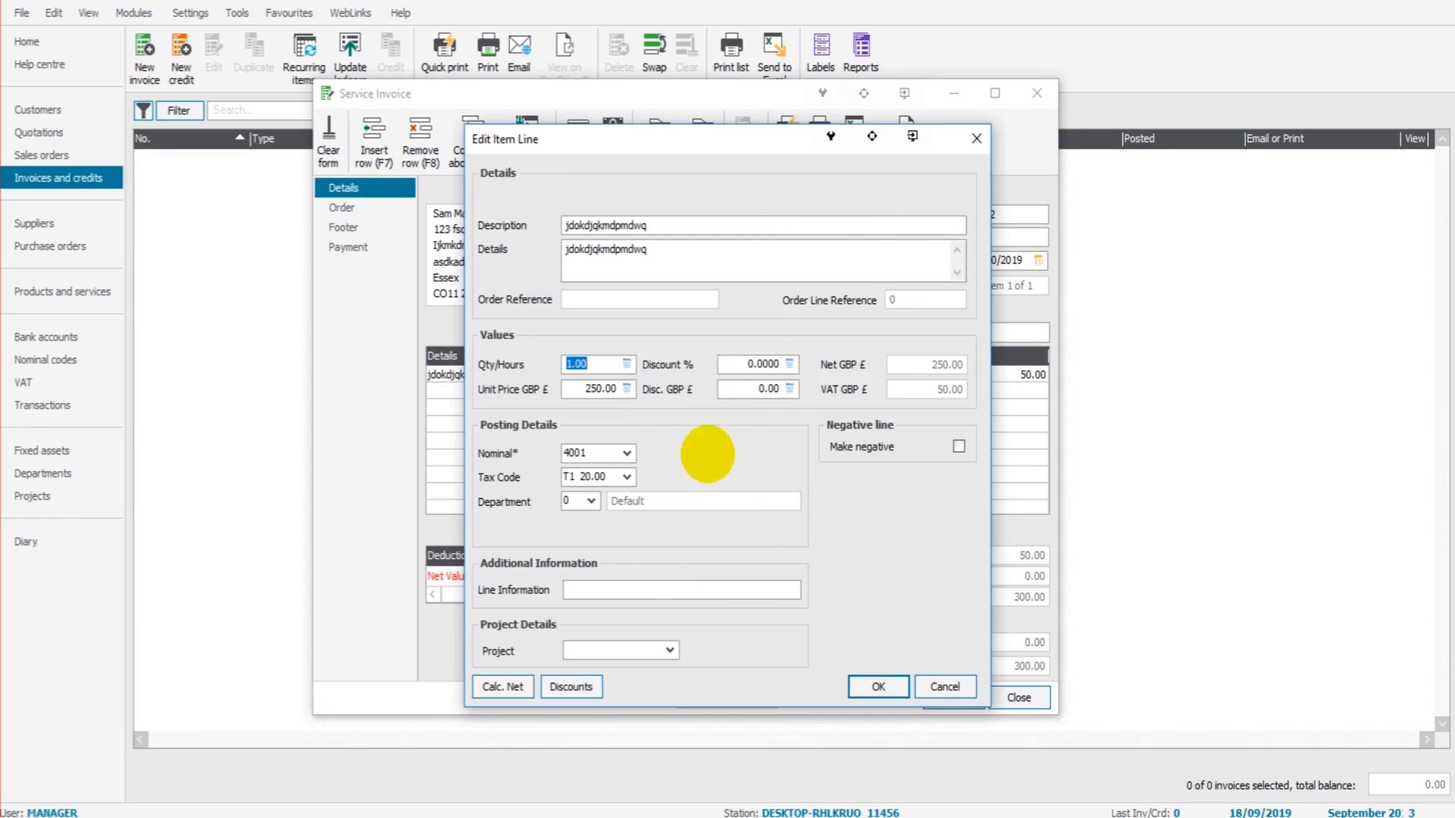
pyautogui.click(627, 476)
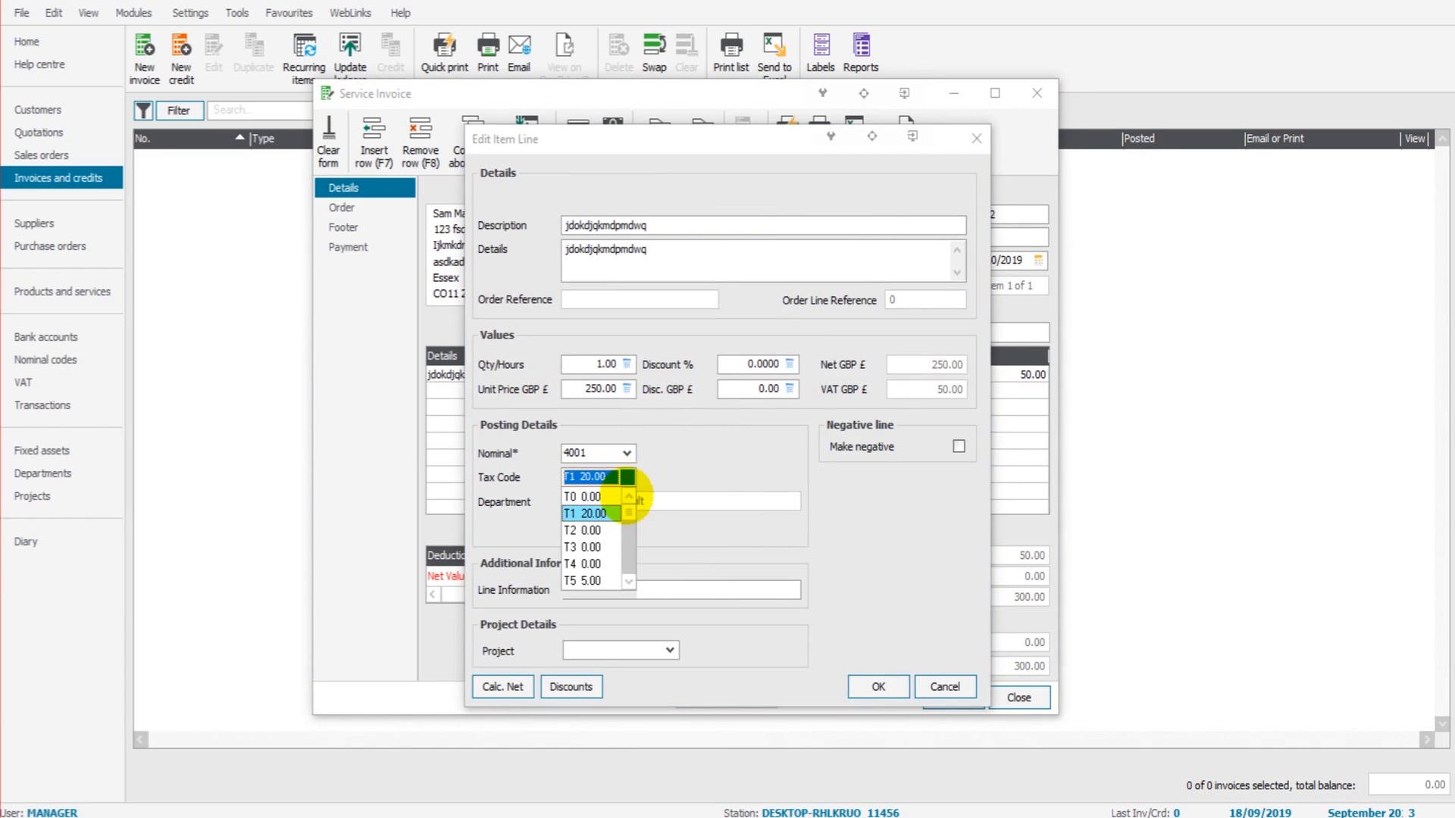
pyautogui.click(674, 470)
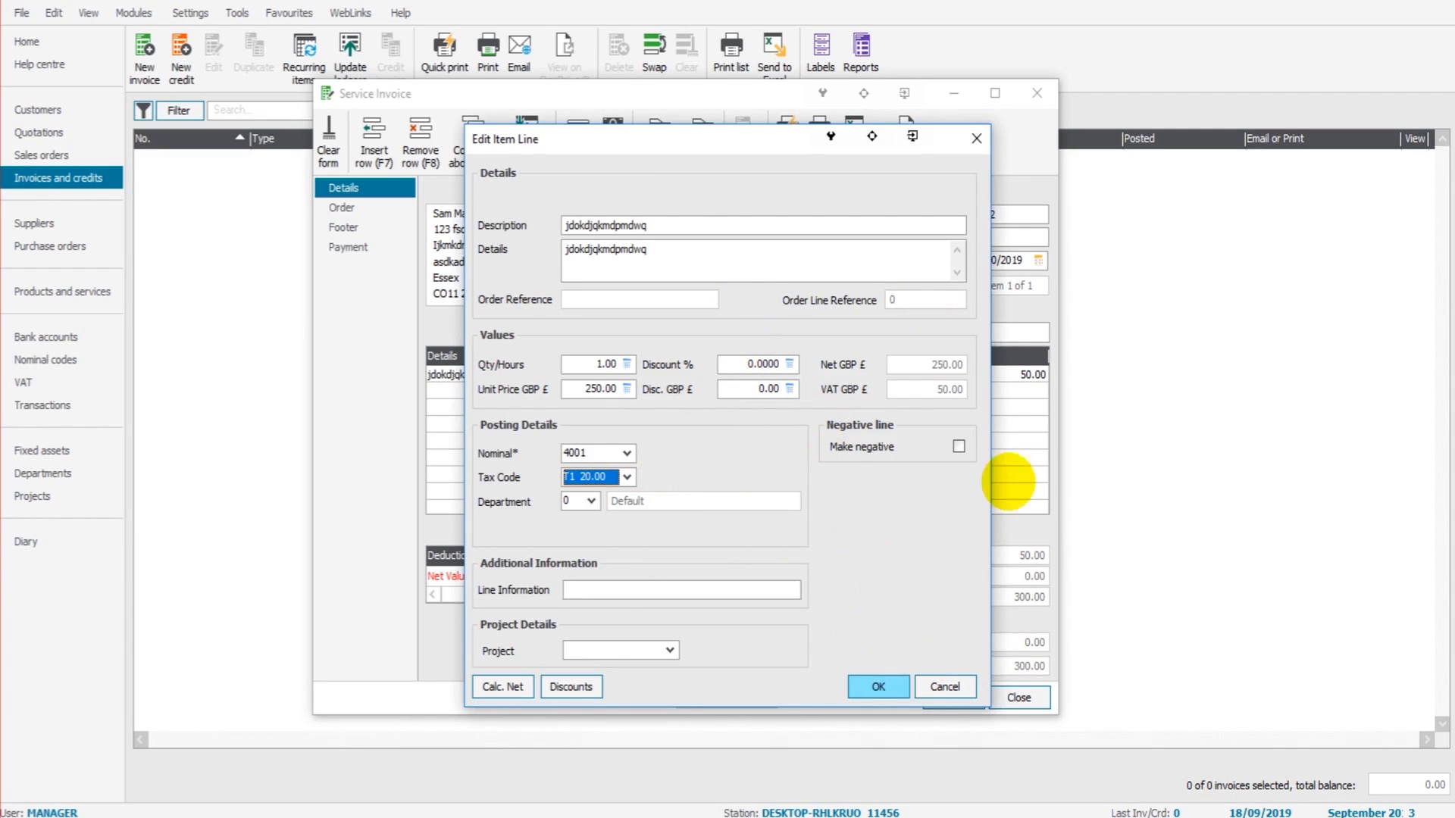
pyautogui.press('Return')
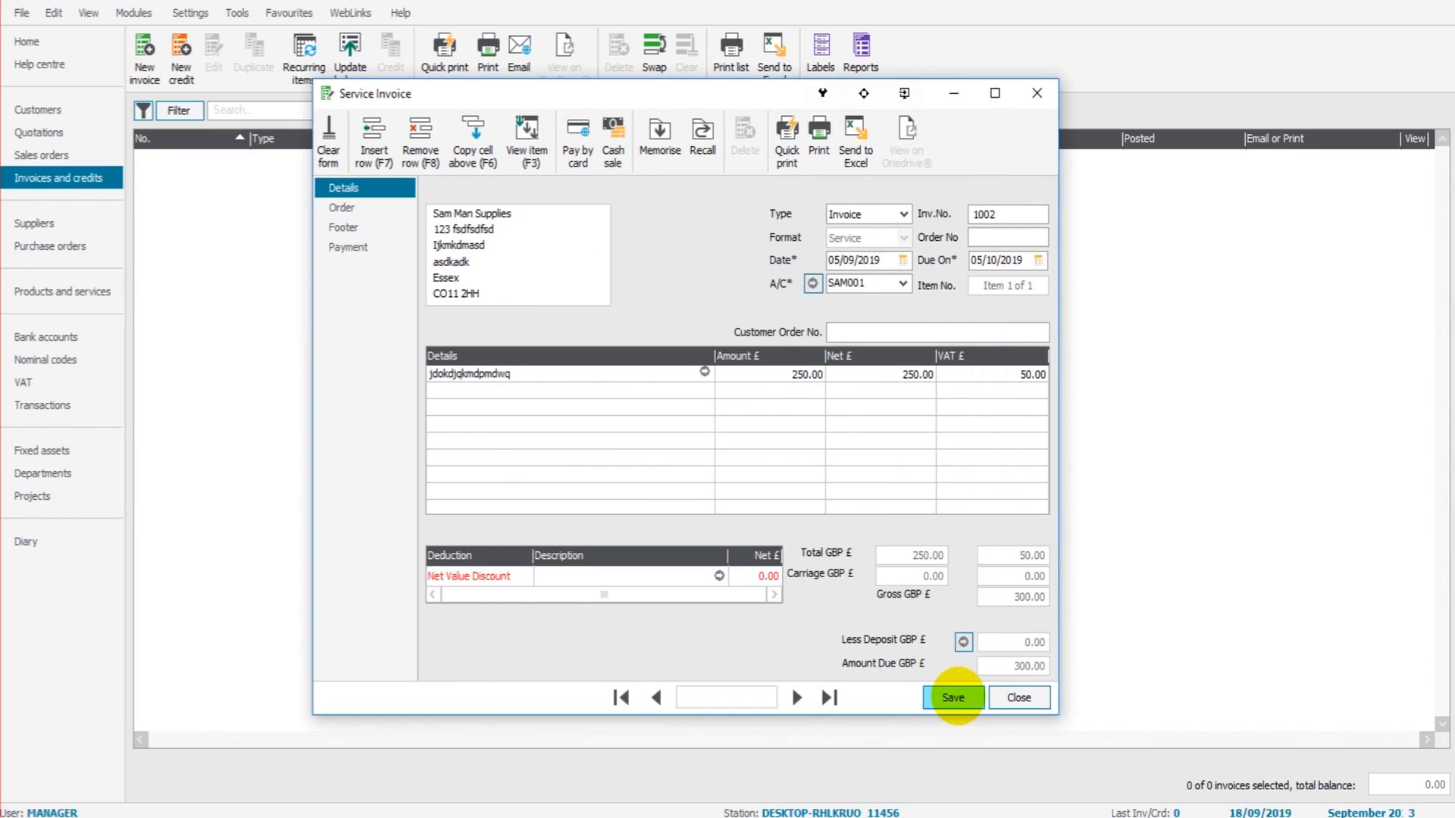
pyautogui.click(953, 697)
pyautogui.click(1036, 92)
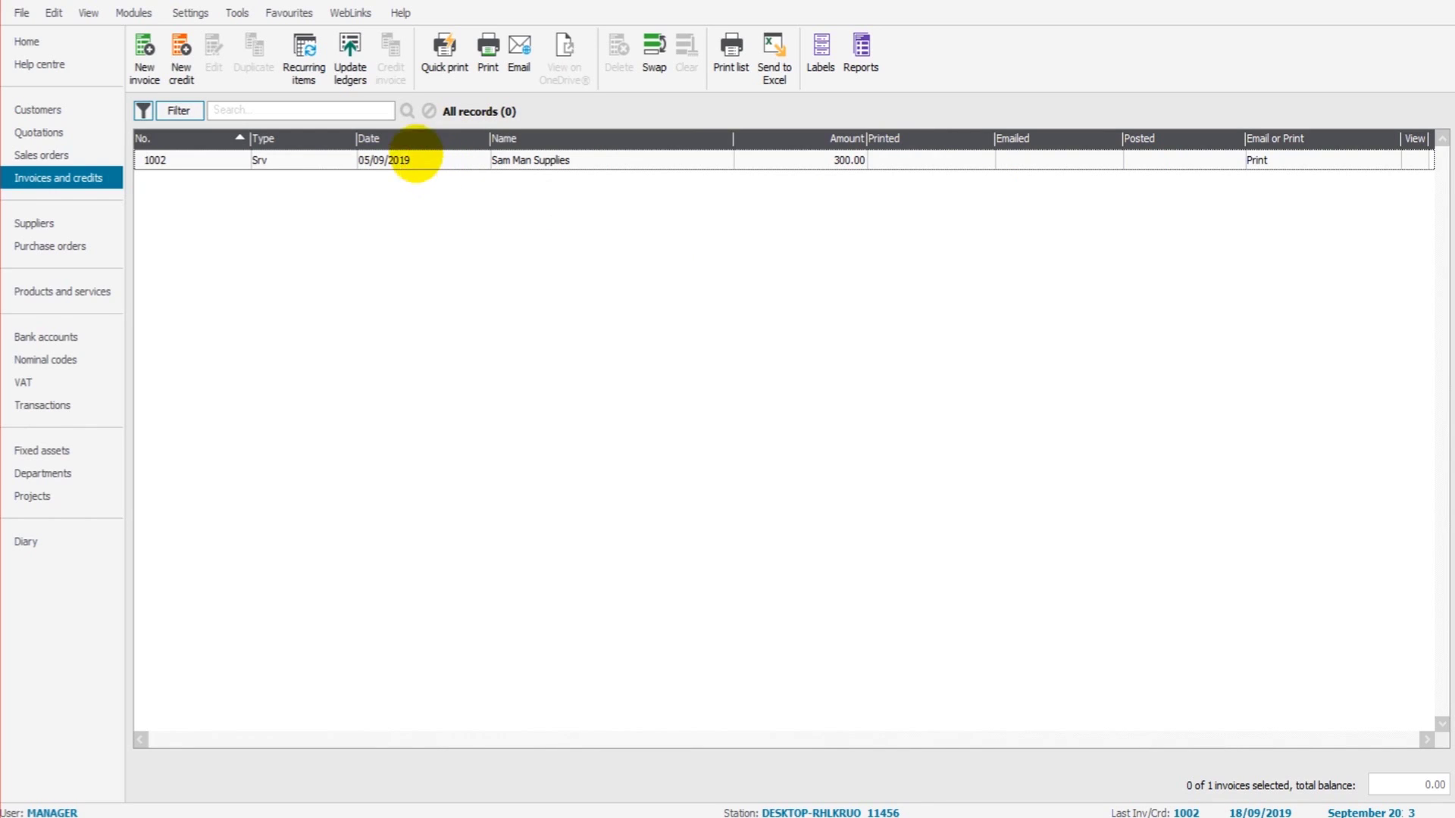
pyautogui.click(61, 110)
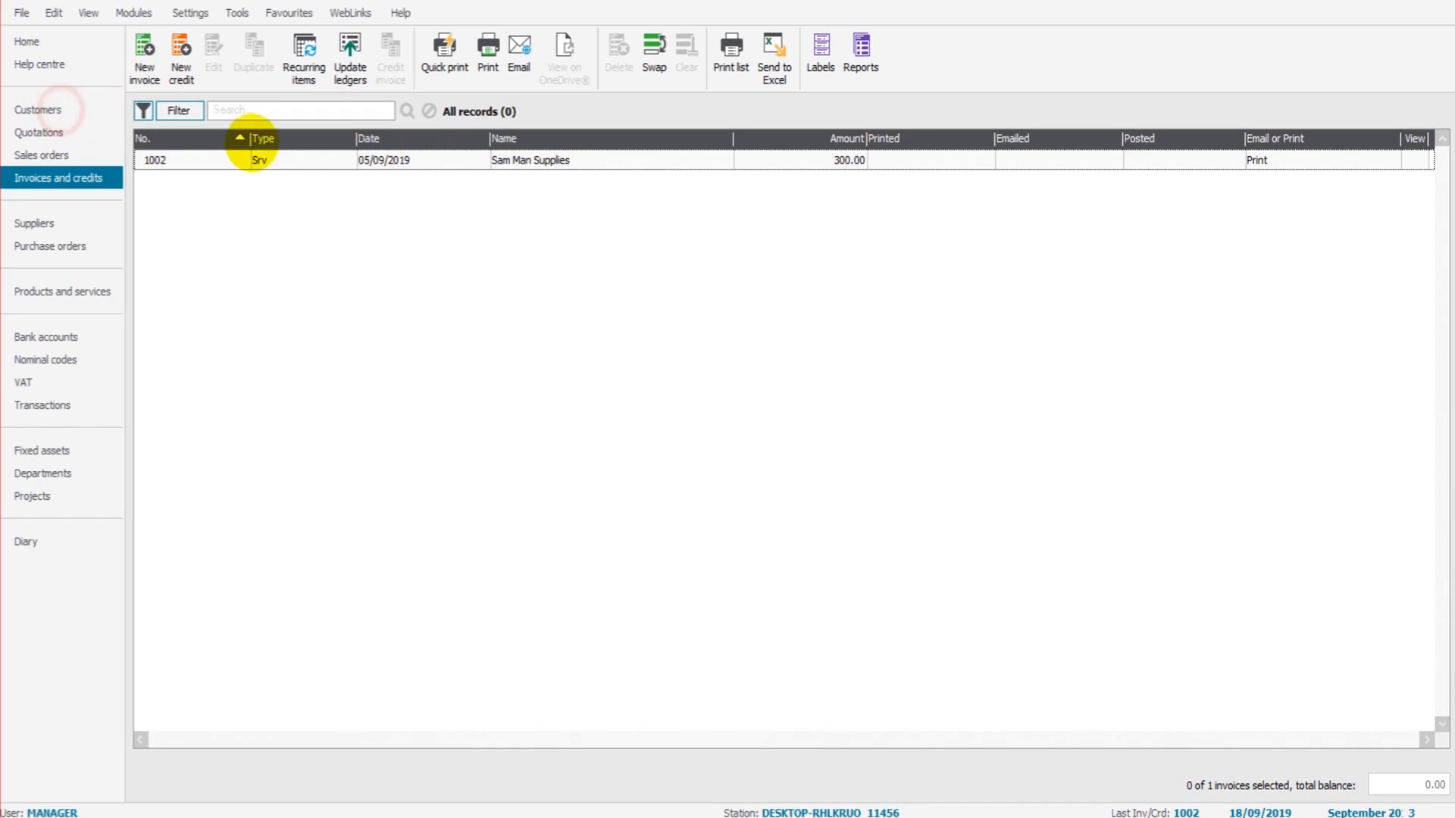
pyautogui.click(270, 179)
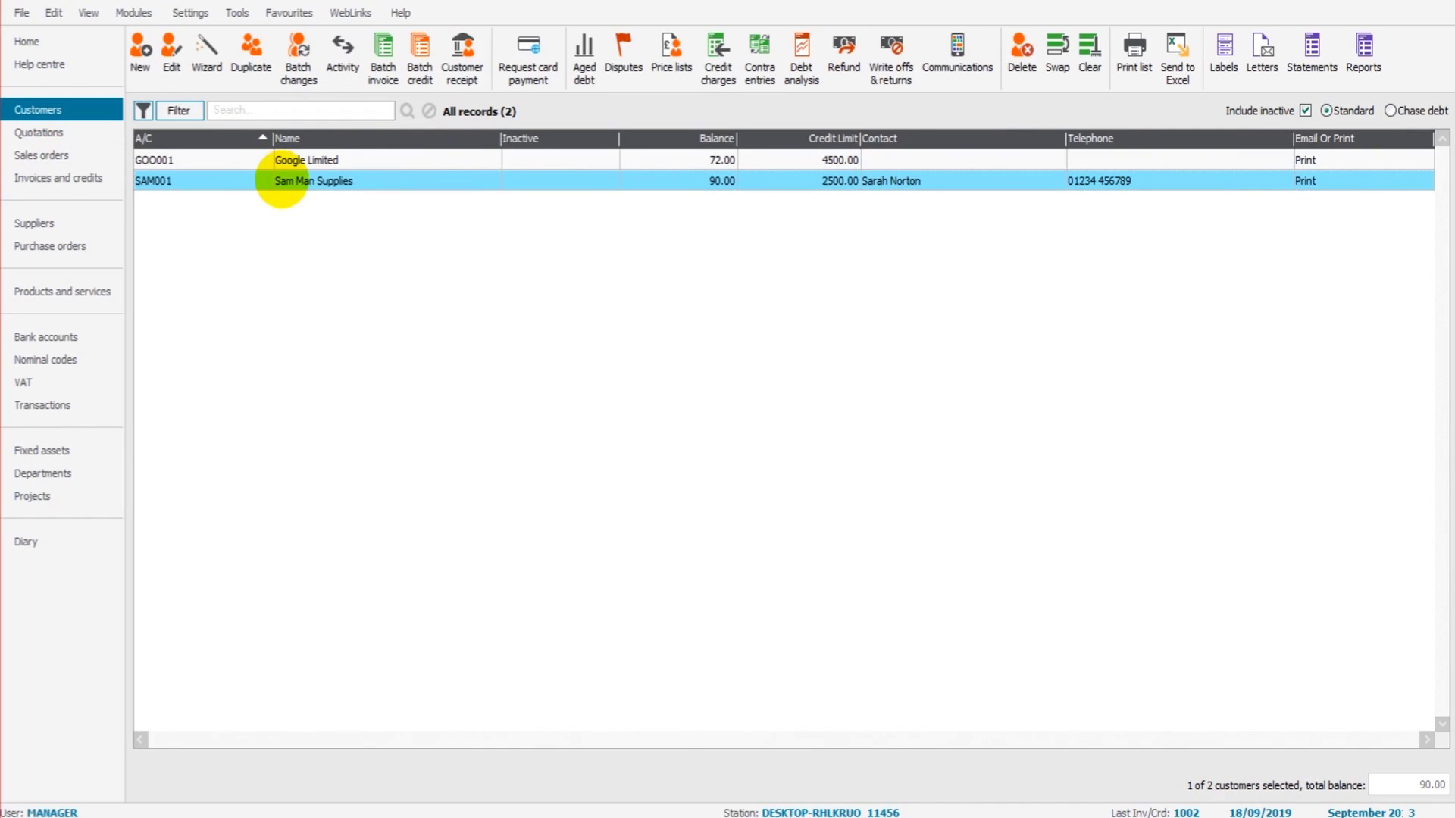
pyautogui.doubleClick(282, 182)
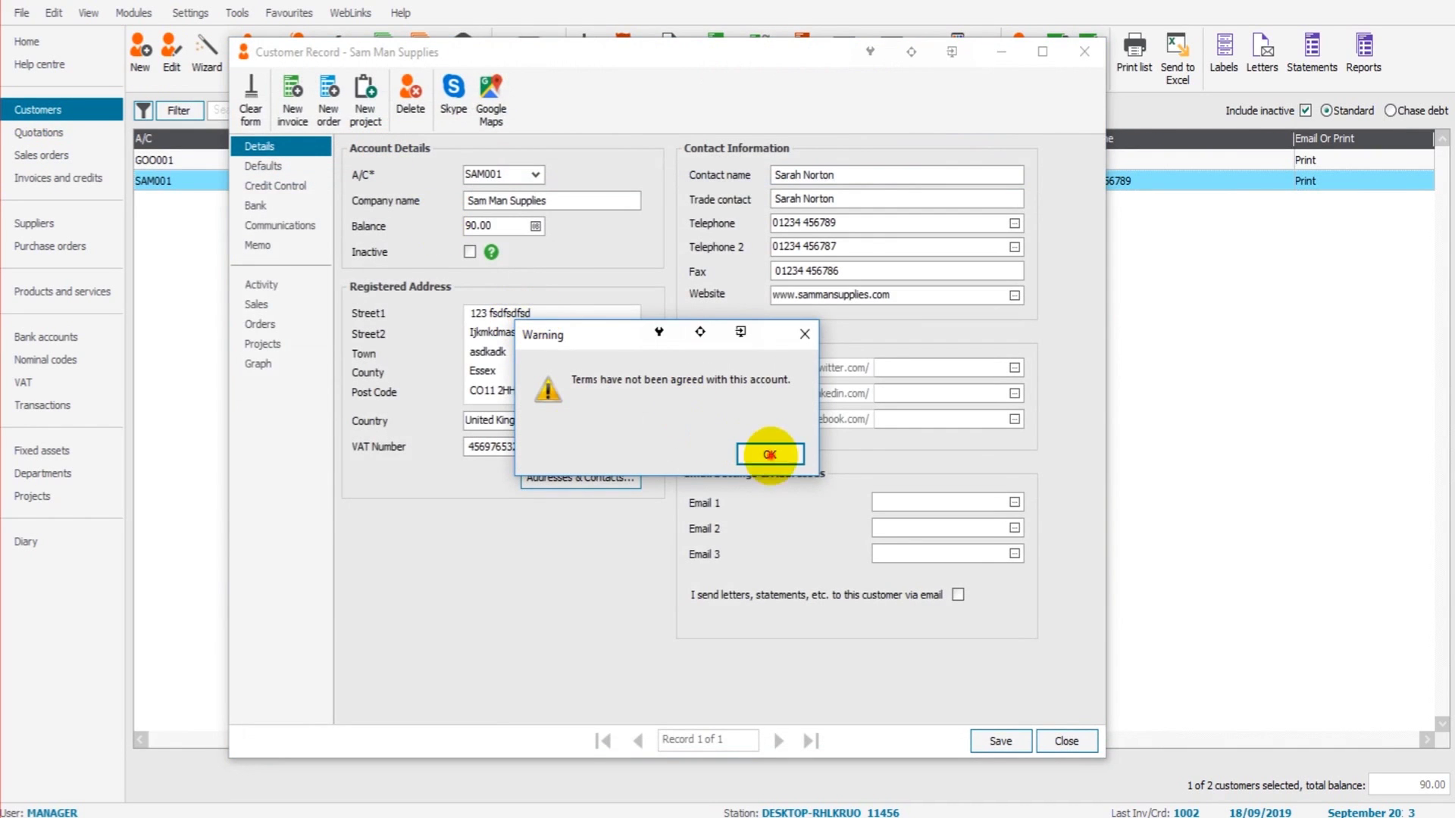
pyautogui.click(770, 452)
pyautogui.click(284, 288)
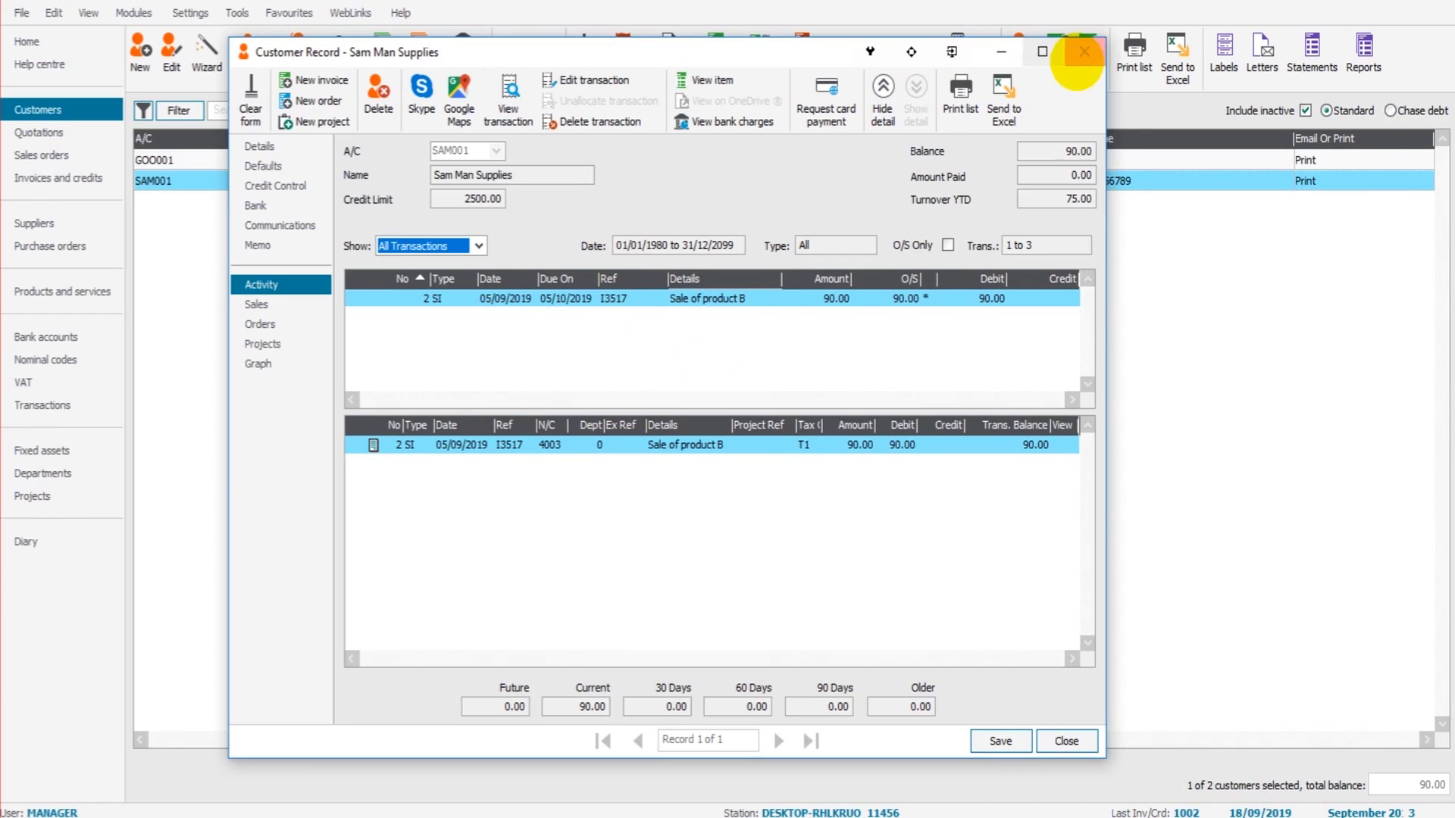
pyautogui.click(85, 178)
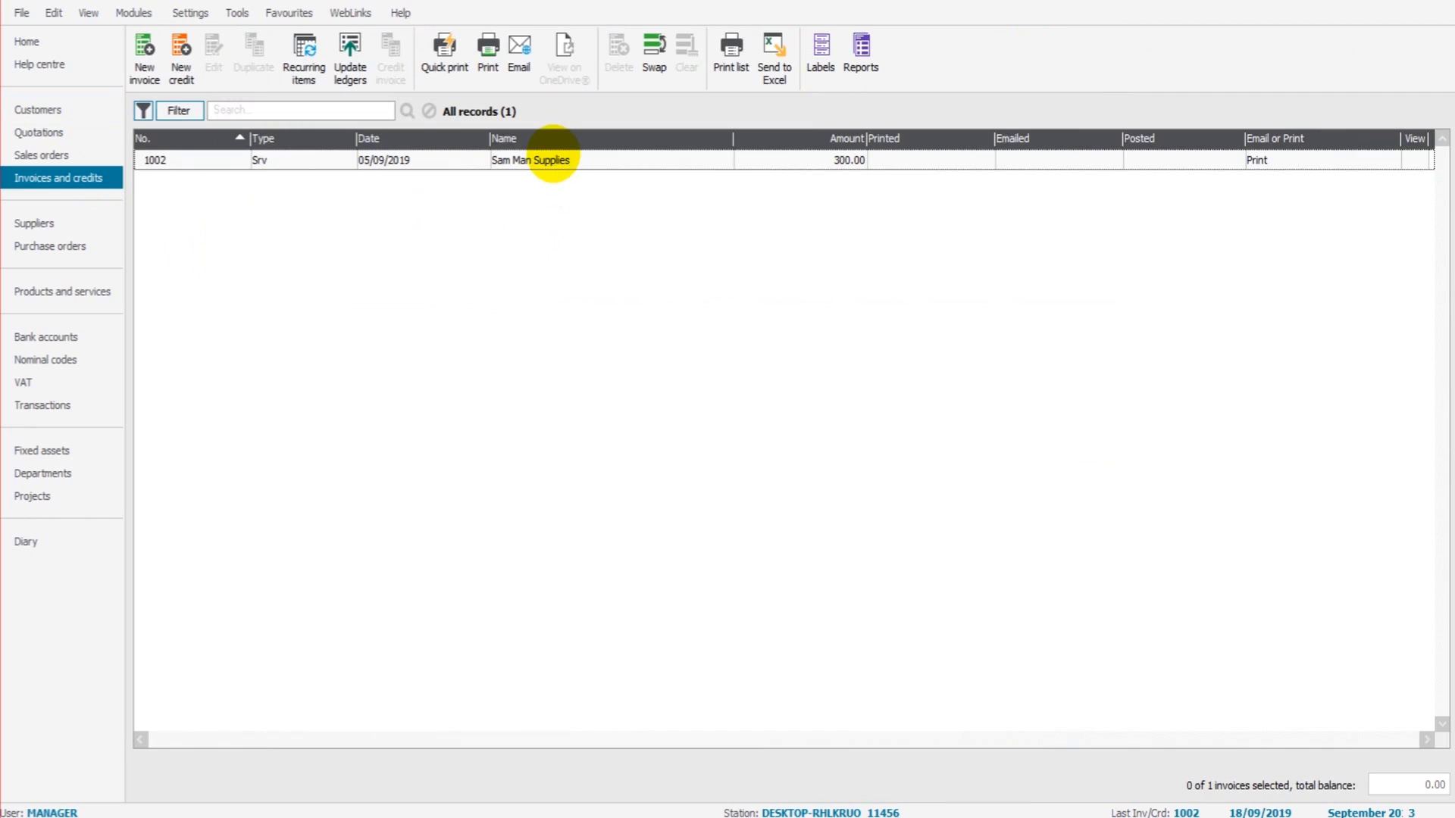
# Select invoice 1002 and browse the available print layouts in the Layouts window
pyautogui.click(553, 157)
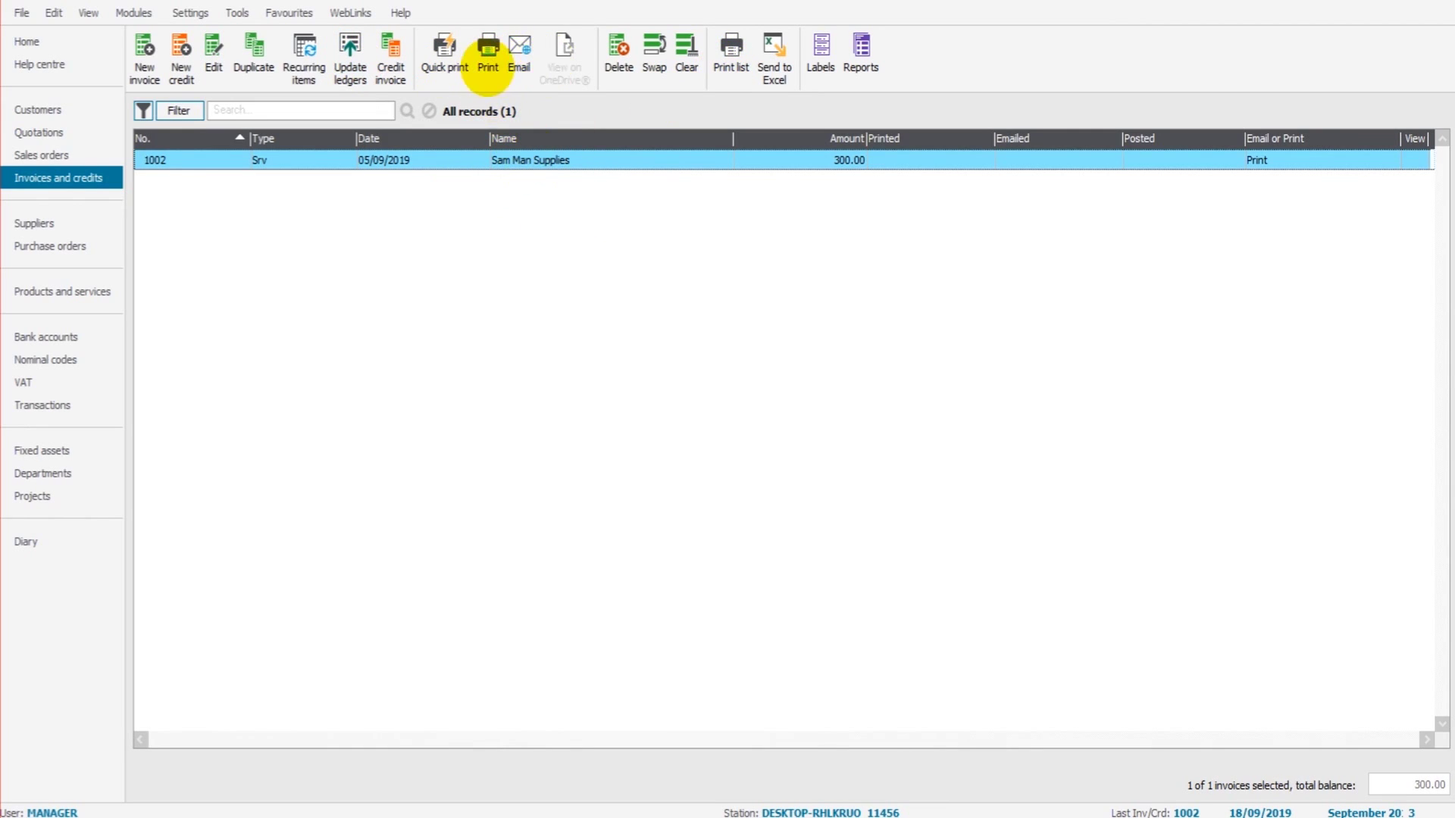
pyautogui.click(503, 160)
pyautogui.click(488, 55)
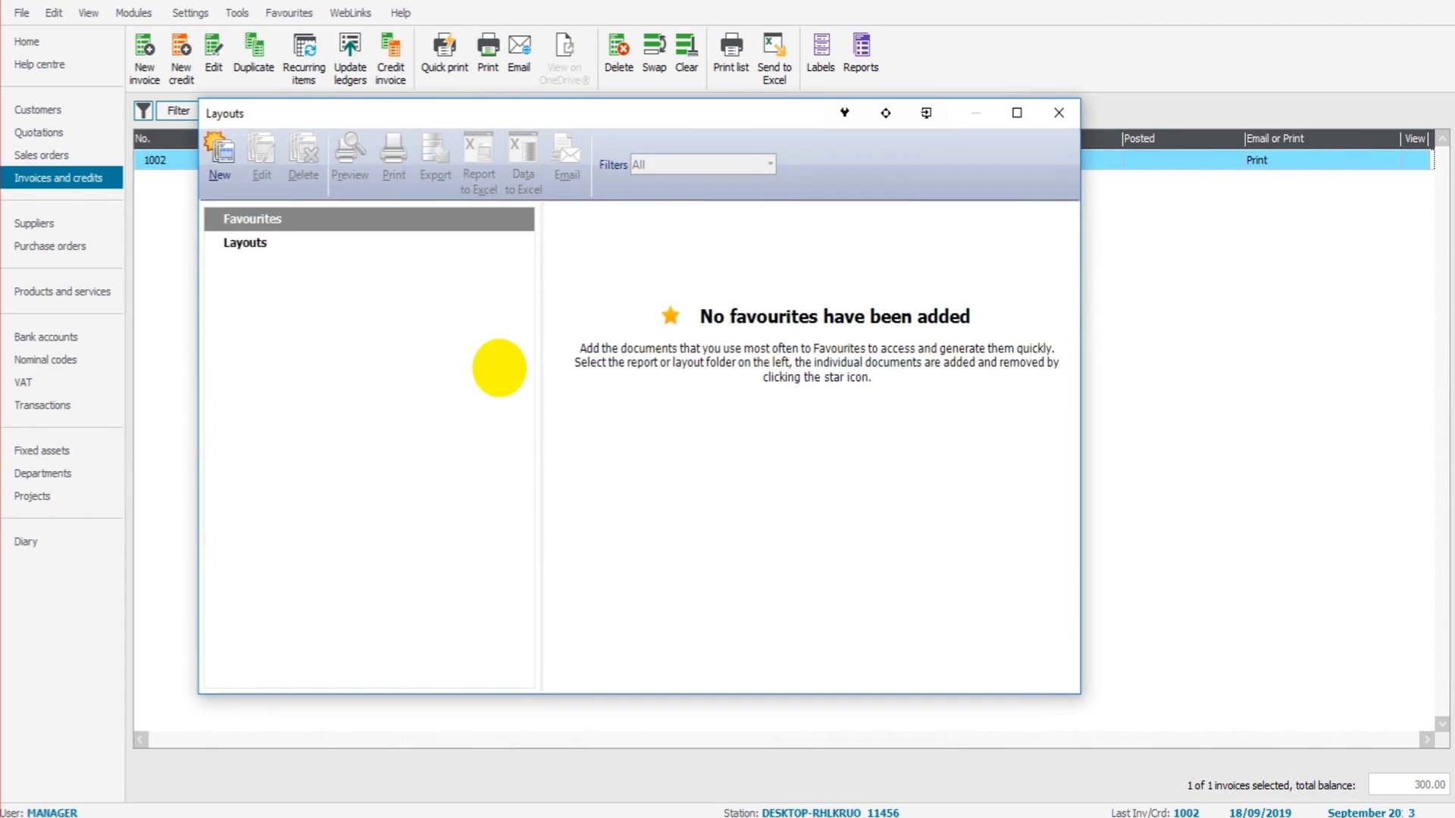
pyautogui.click(293, 238)
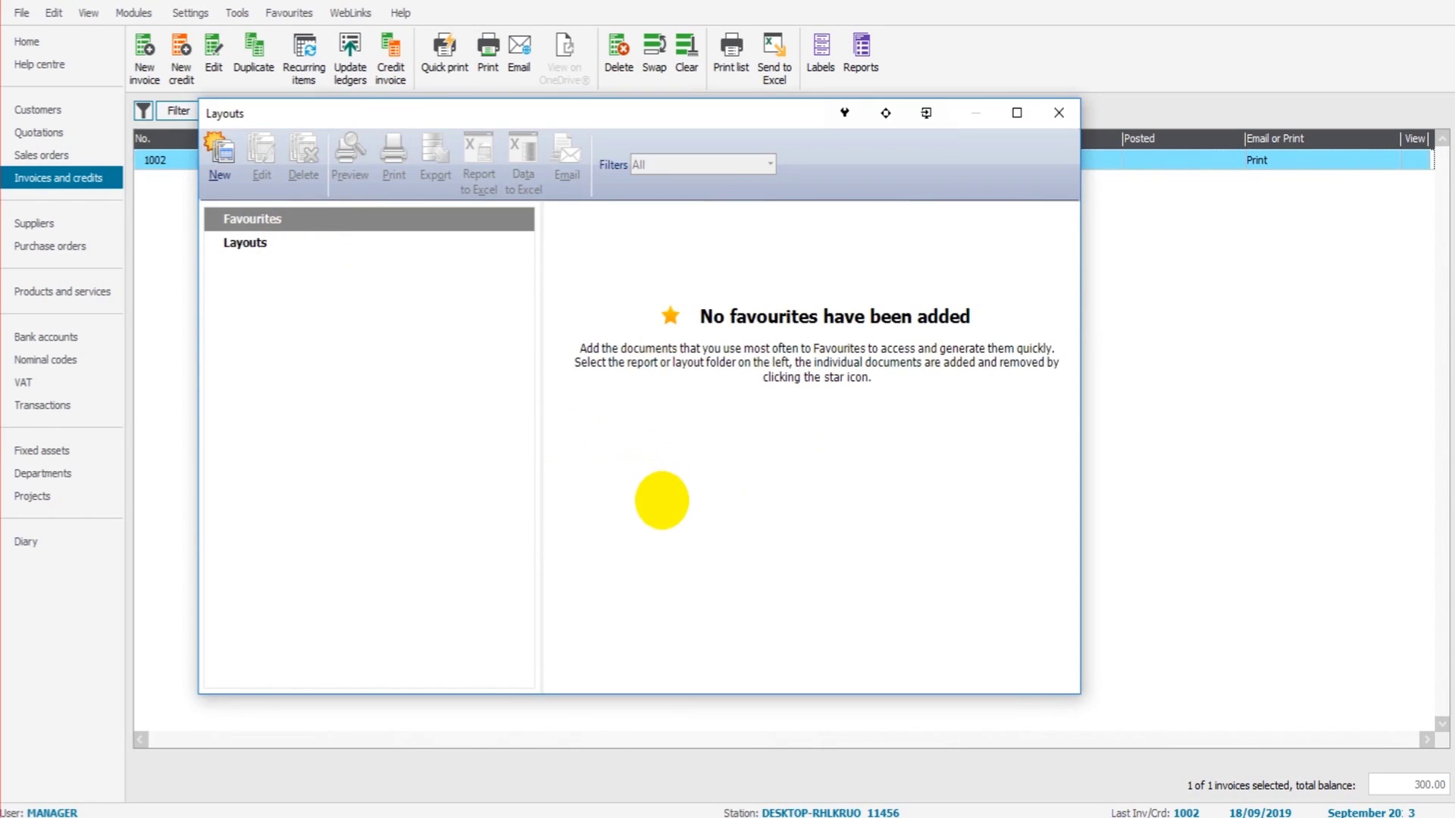
pyautogui.scroll(-5, 662, 500)
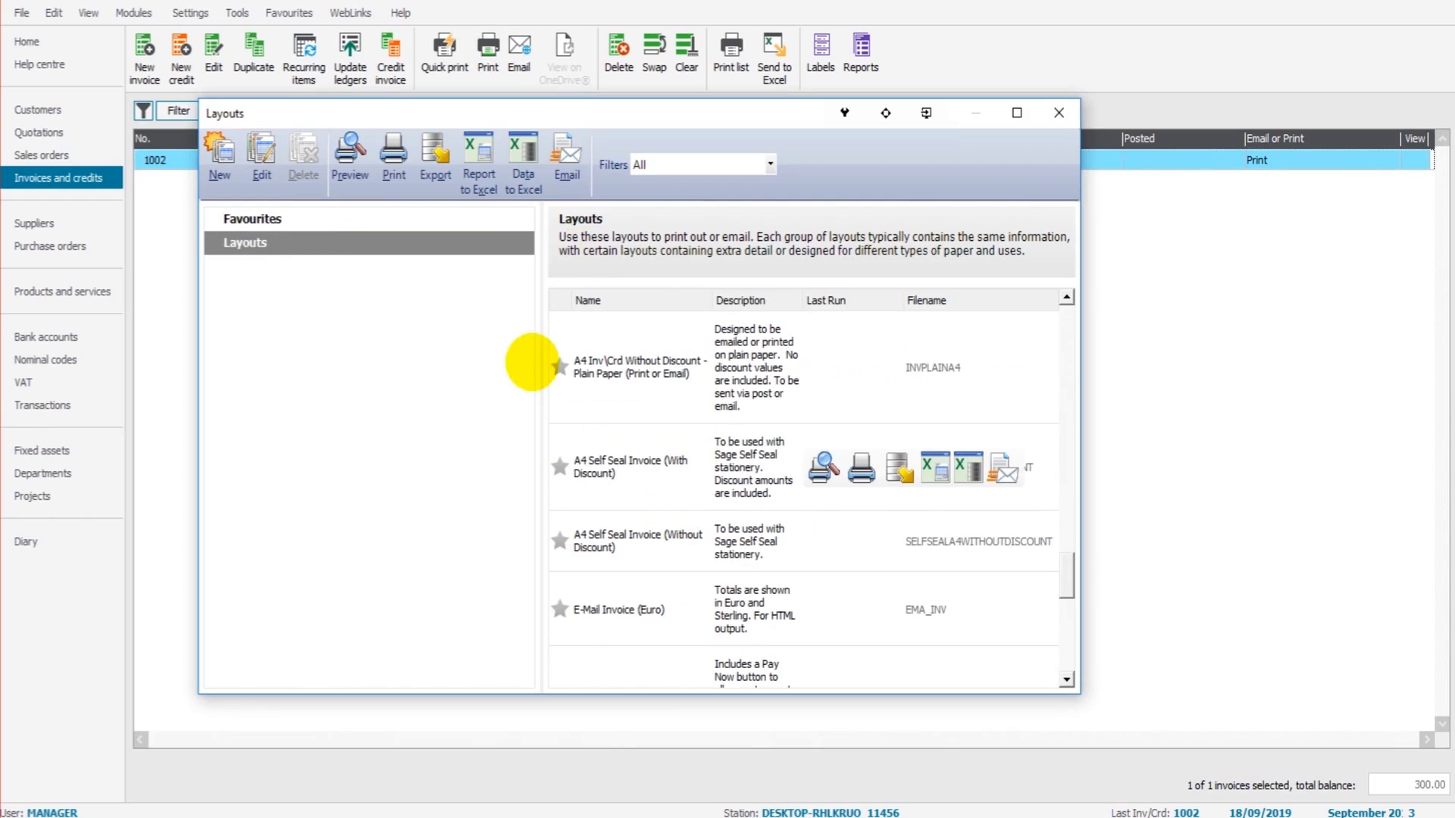
pyautogui.scroll(3, 657, 472)
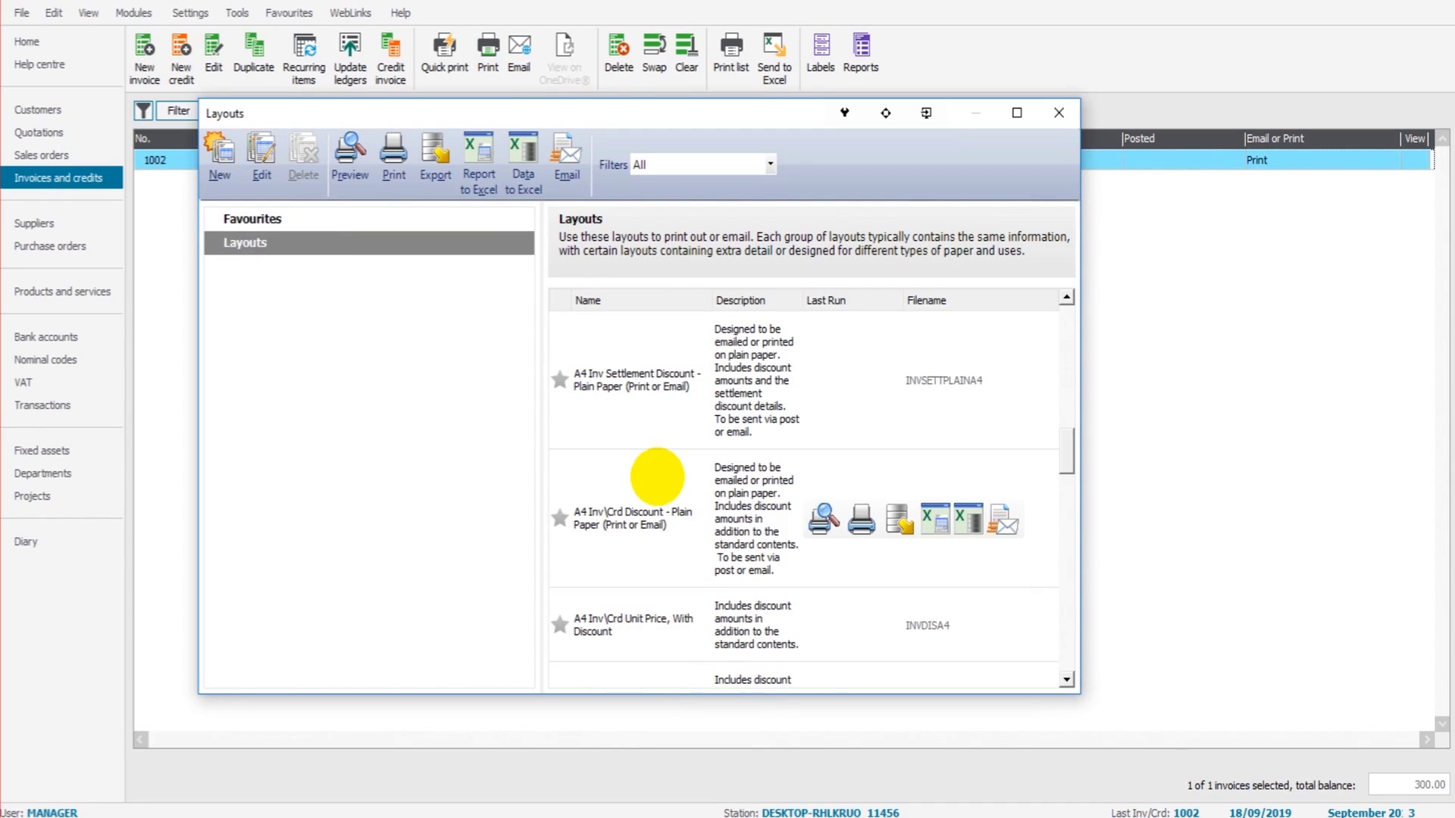
pyautogui.scroll(3, 675, 487)
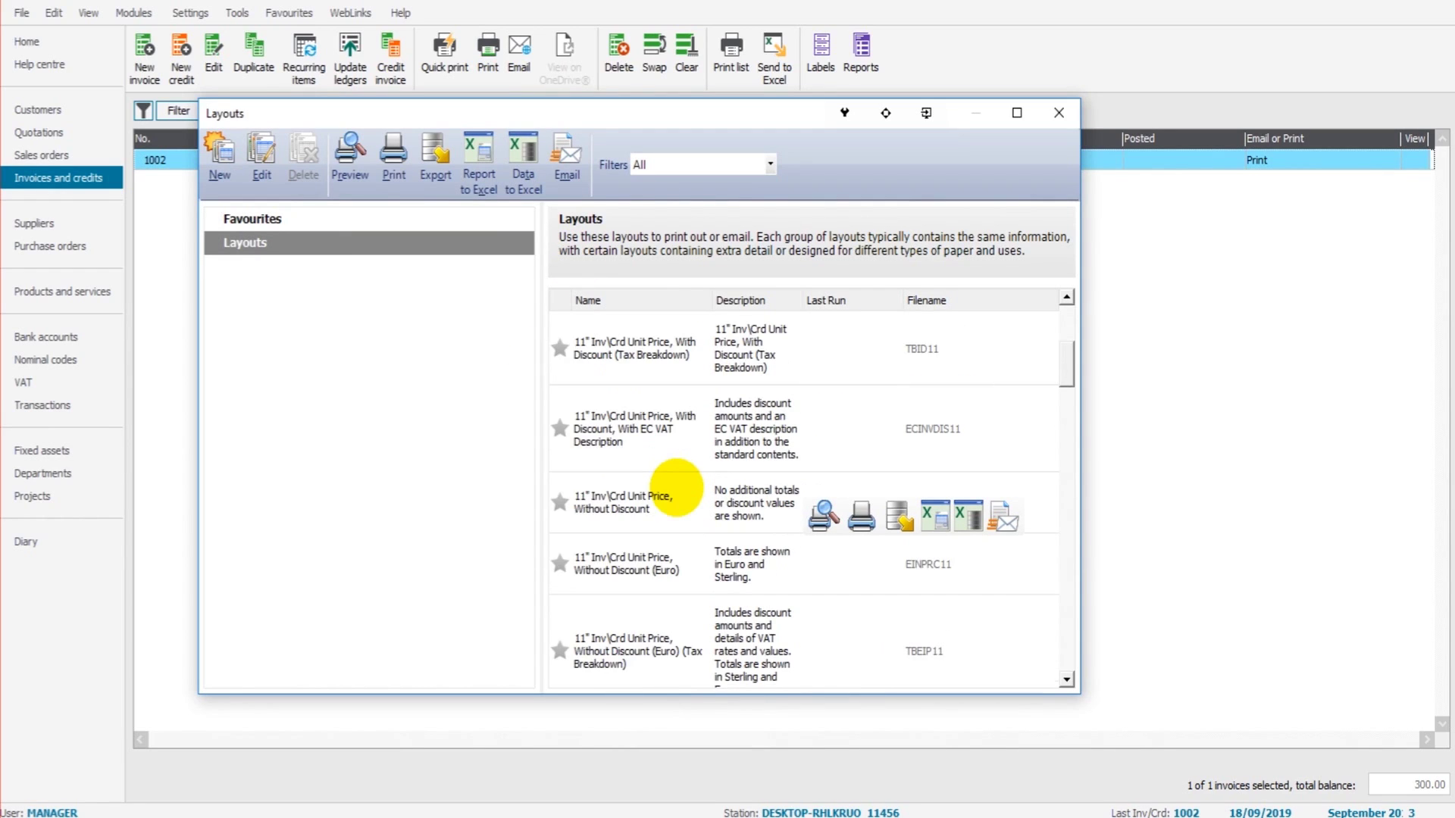
pyautogui.scroll(-3, 644, 531)
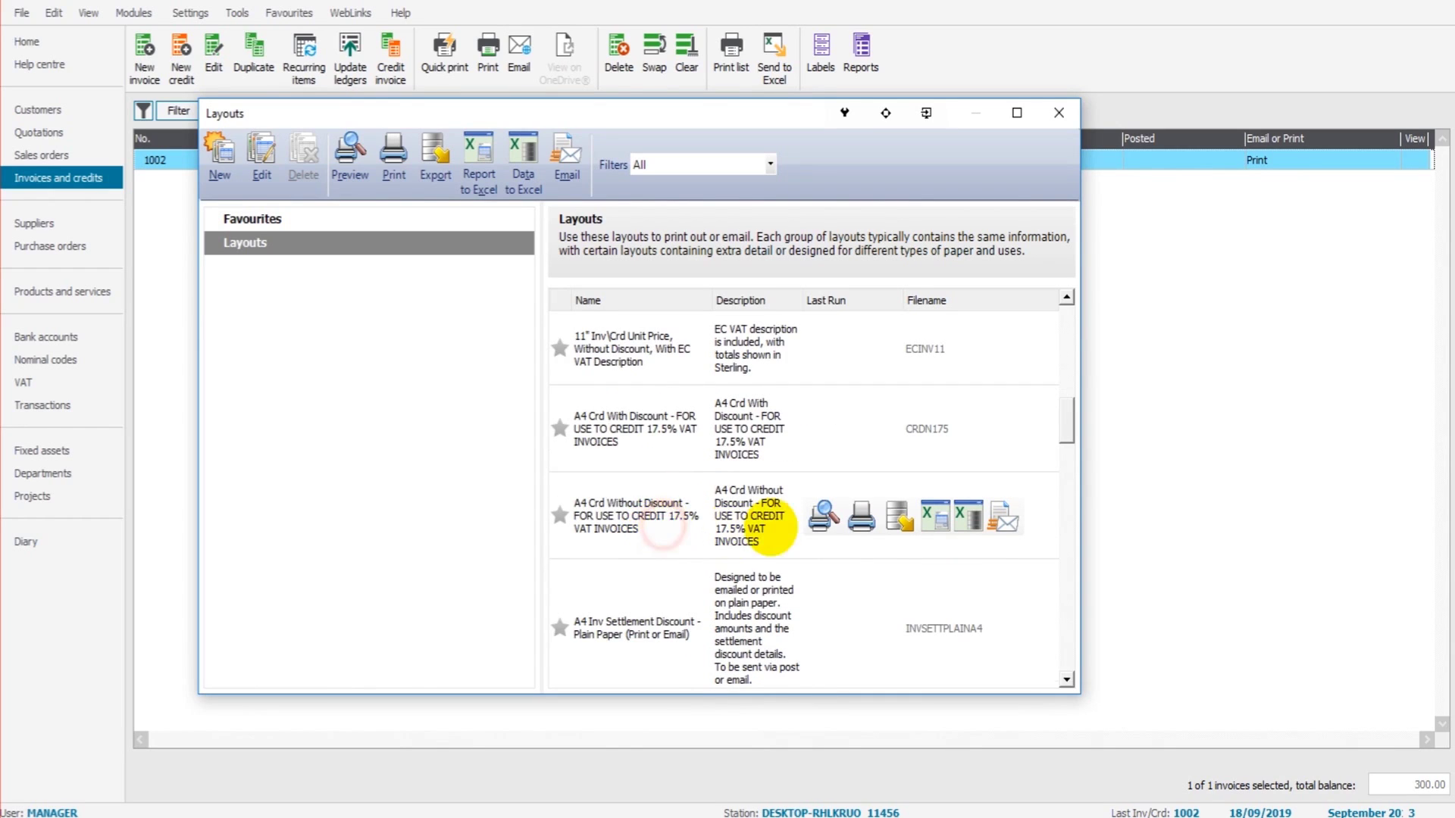
pyautogui.scroll(-3, 758, 522)
pyautogui.click(822, 519)
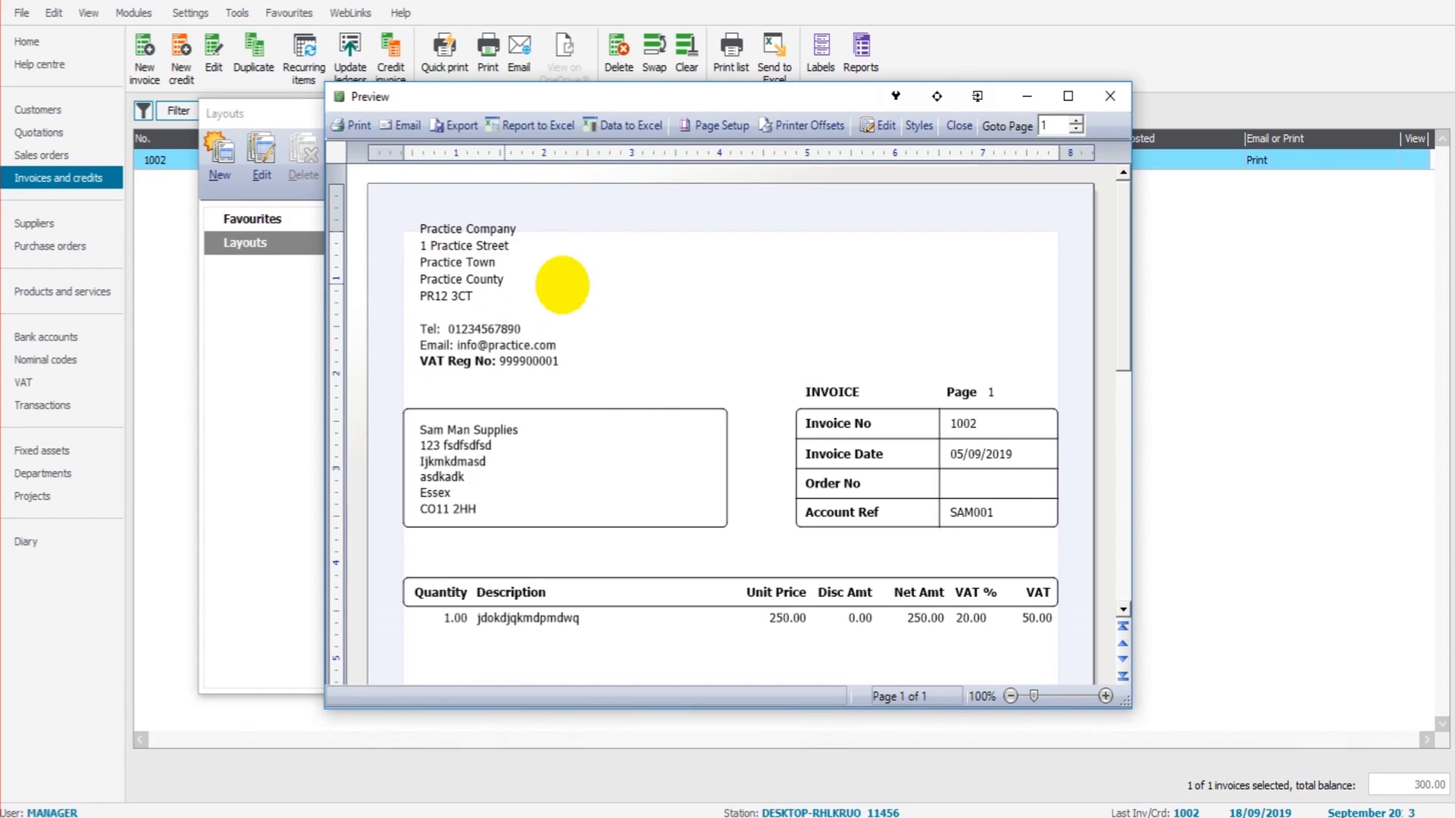
pyautogui.scroll(-2, 453, 305)
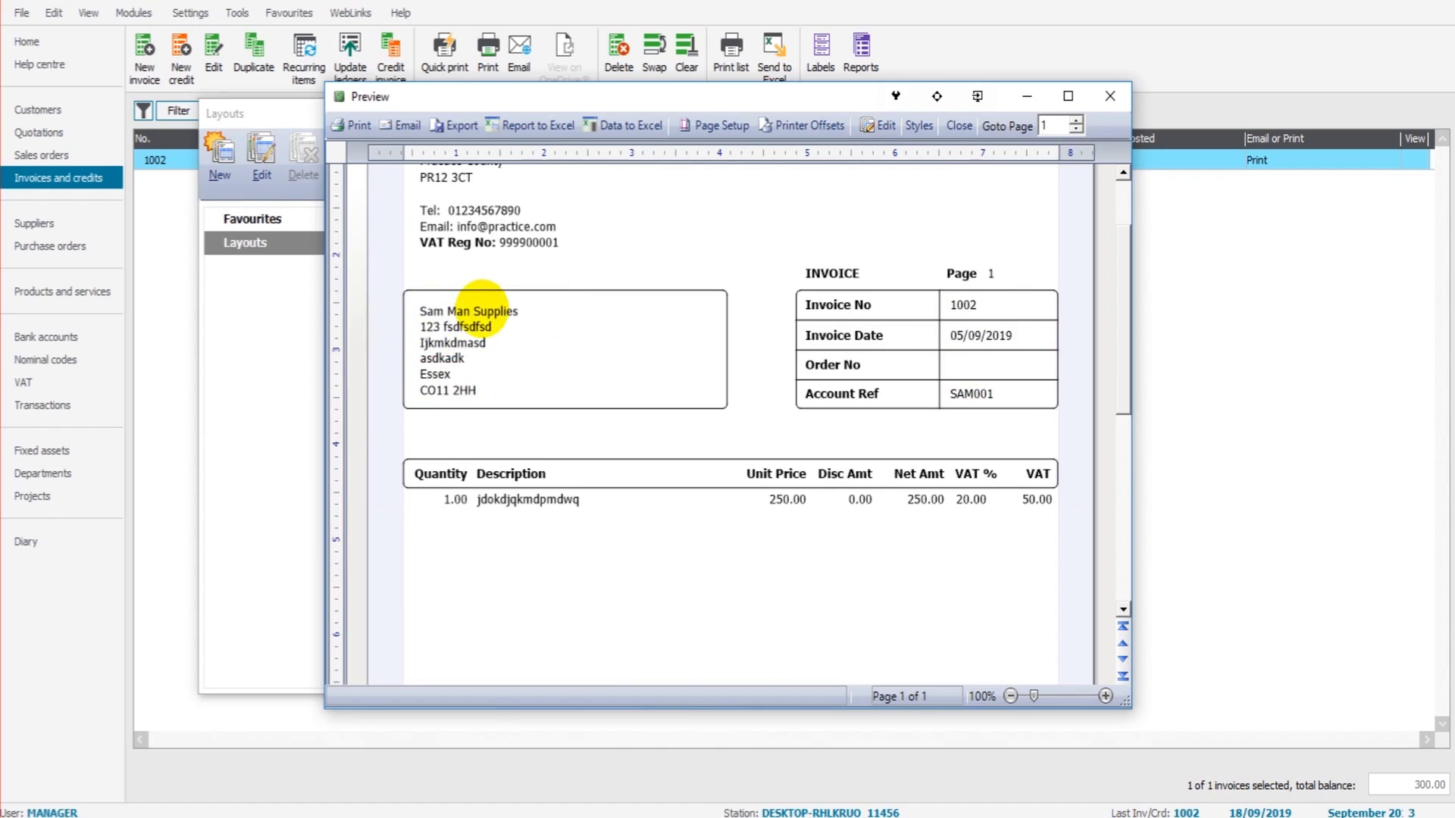
pyautogui.scroll(-4, 500, 379)
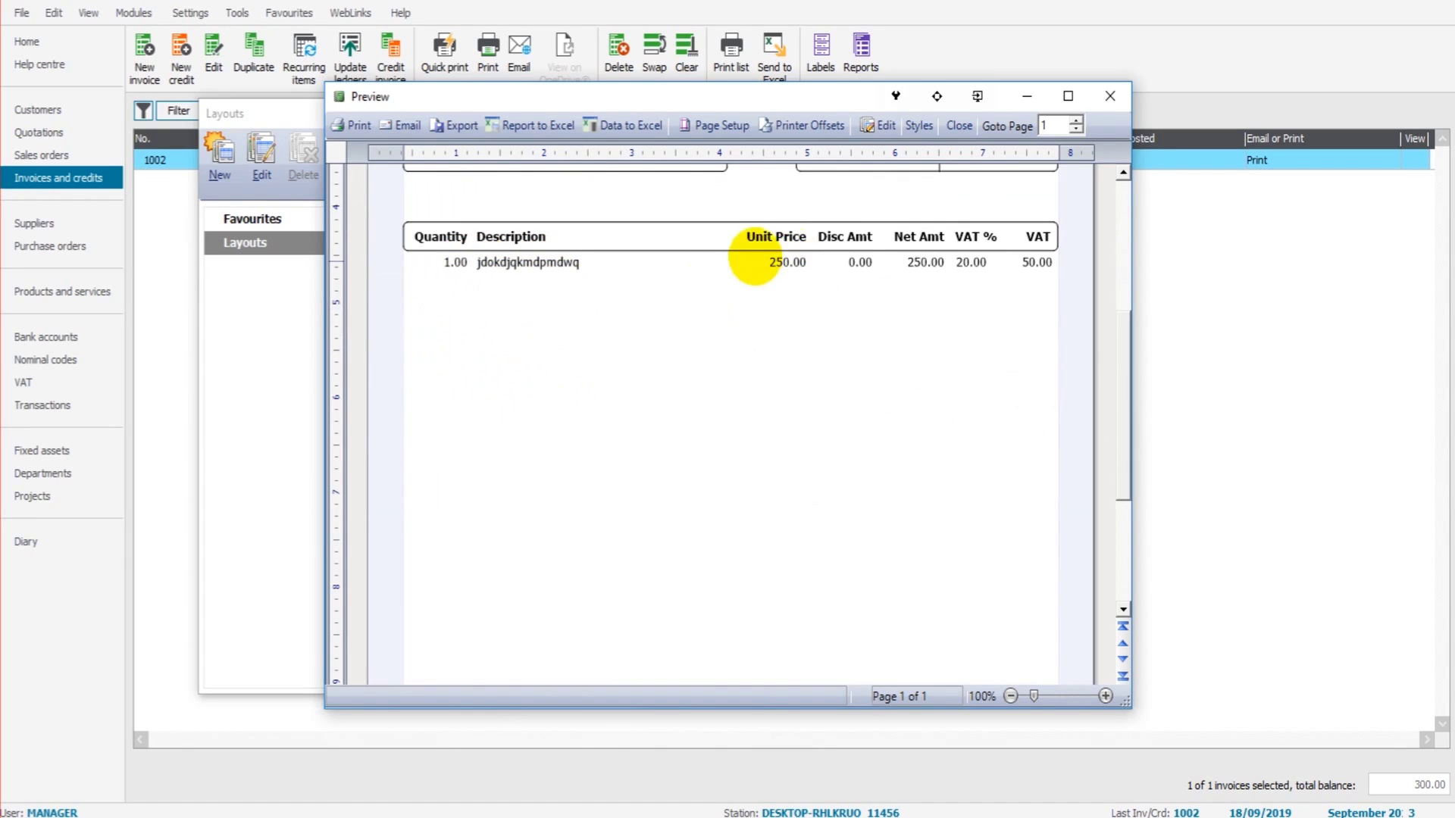
pyautogui.scroll(-5, 968, 262)
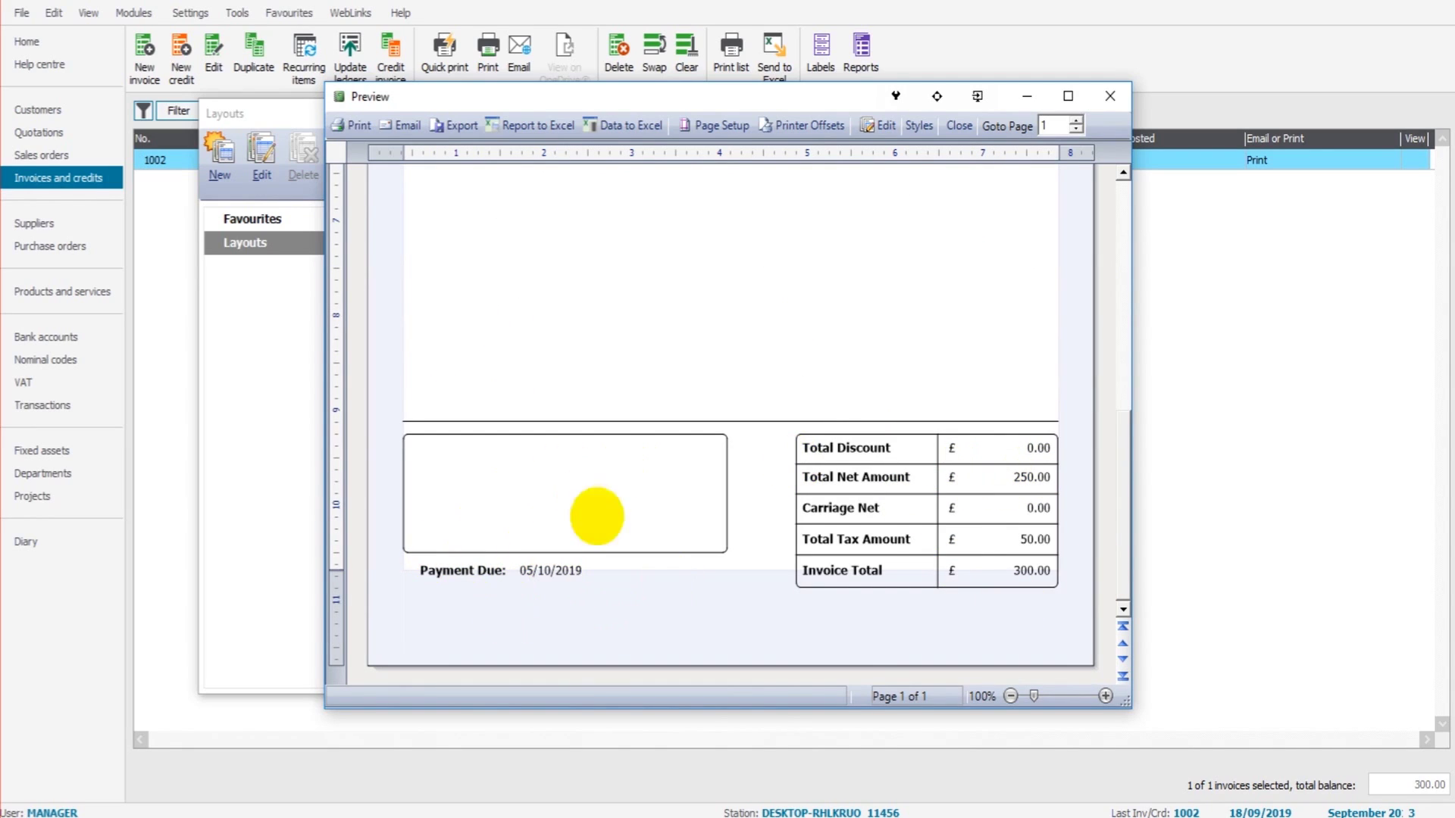
pyautogui.scroll(5, 1012, 191)
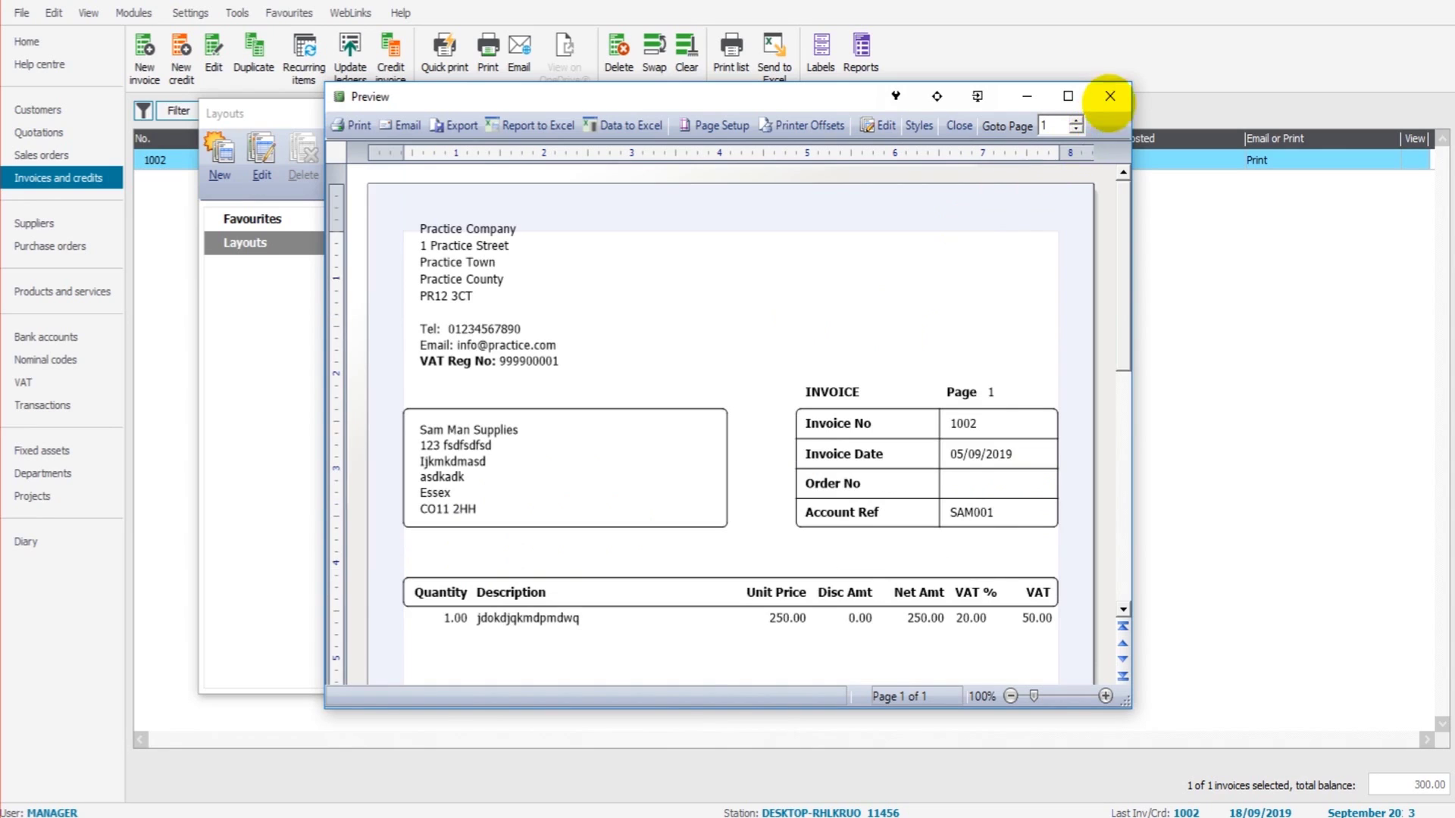
pyautogui.click(1108, 96)
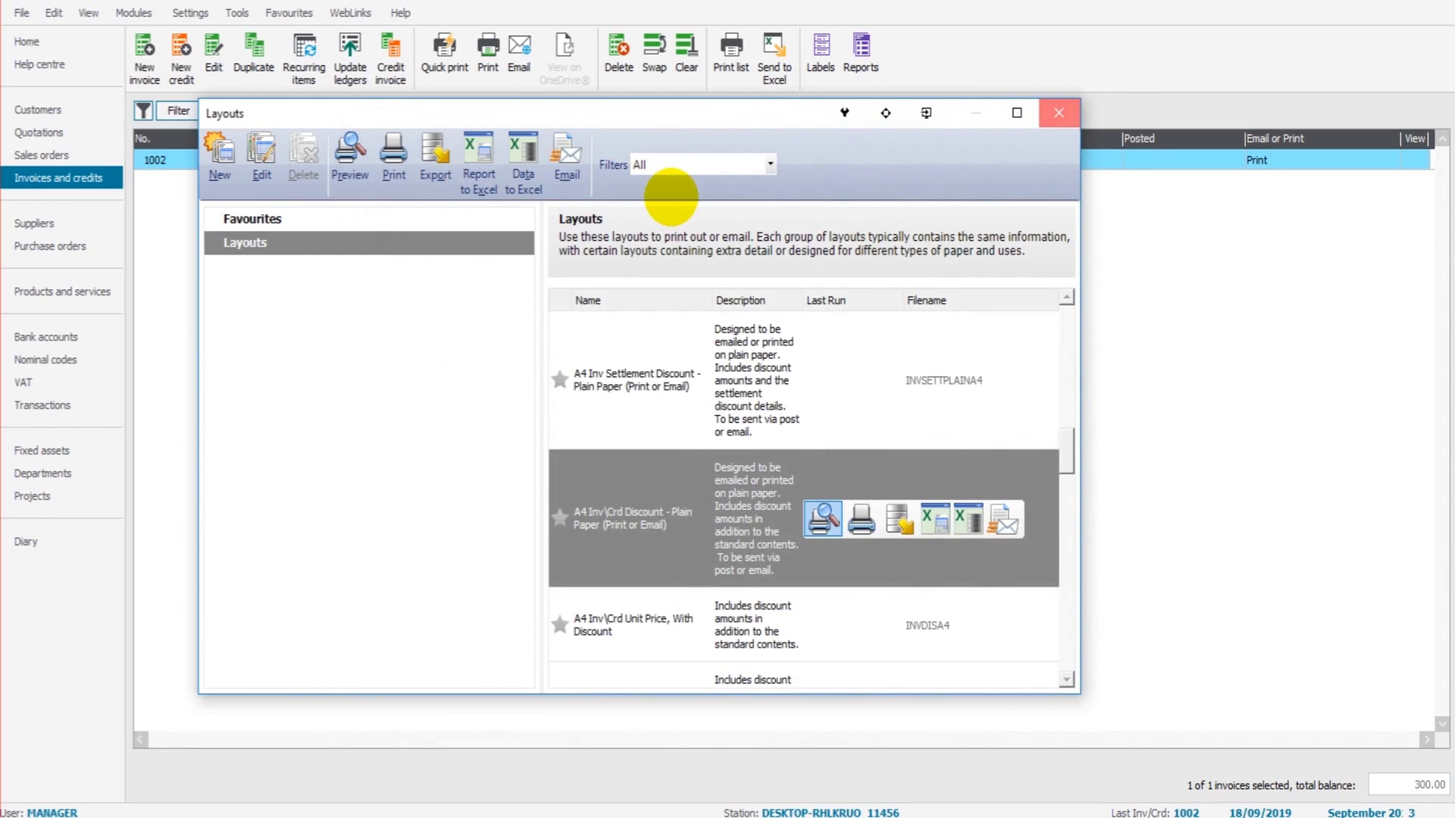
# Post invoice 1002 with Update Ledgers and close the resulting report
pyautogui.press('Escape')
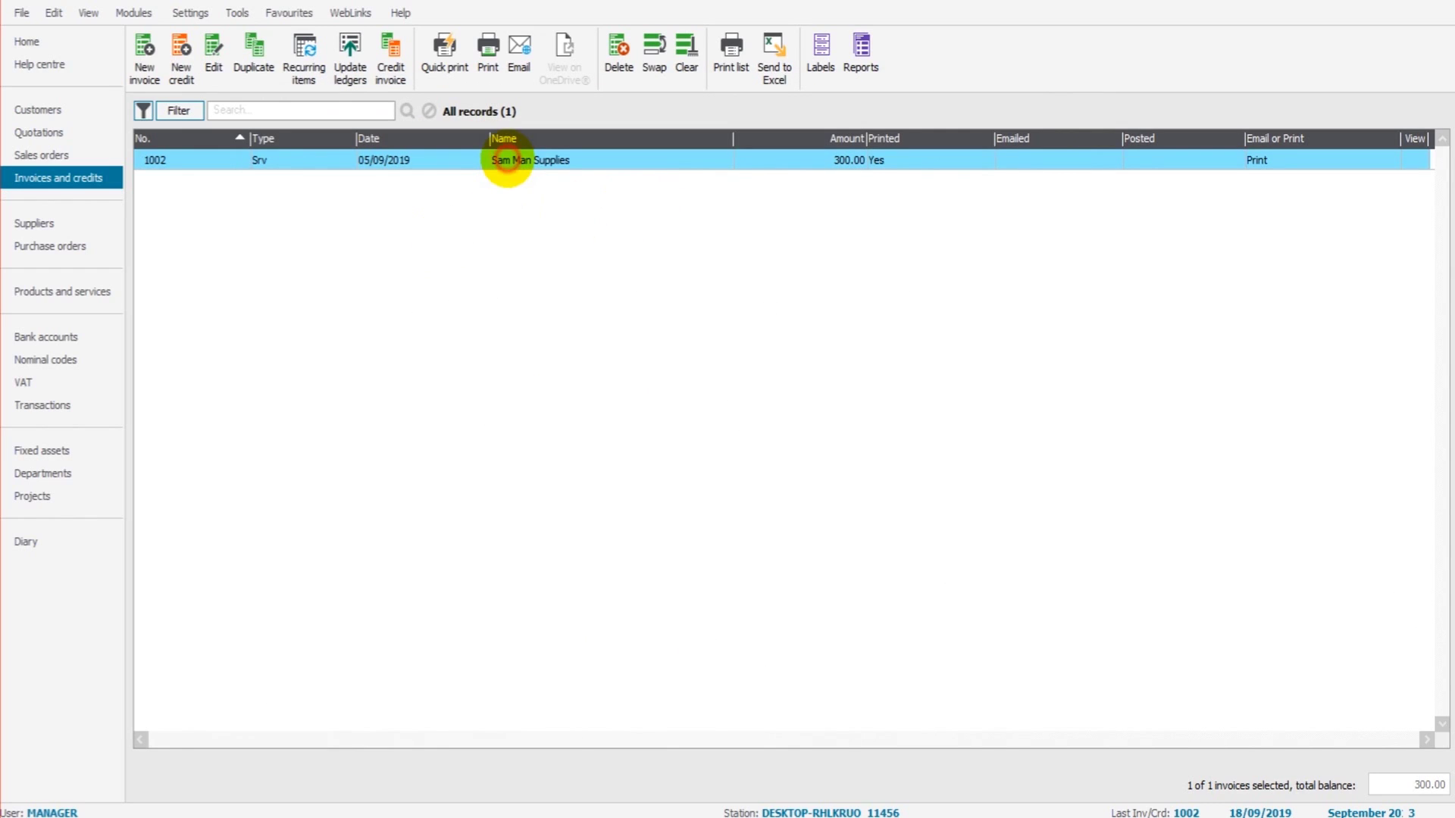
pyautogui.click(350, 59)
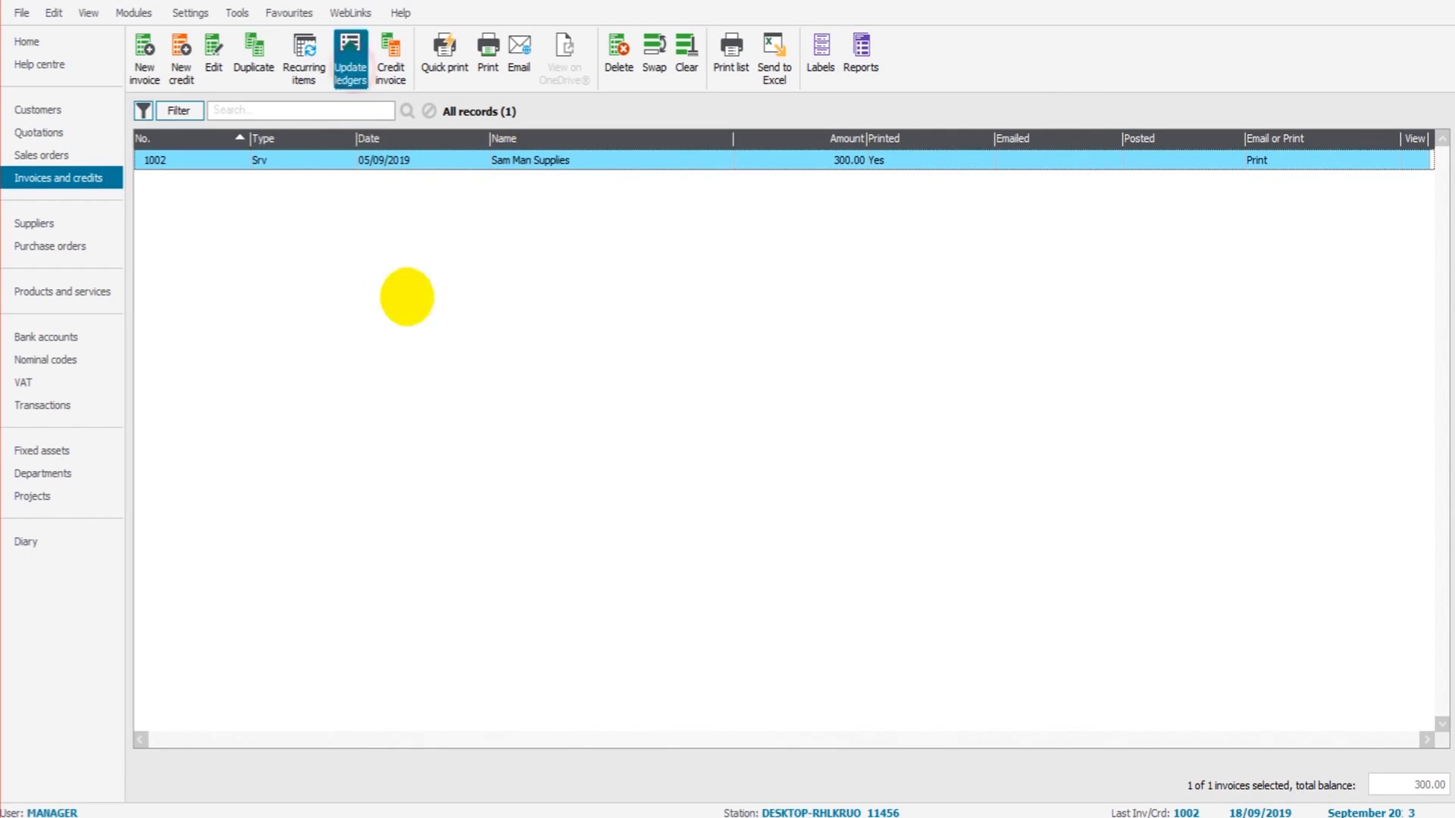
pyautogui.click(677, 410)
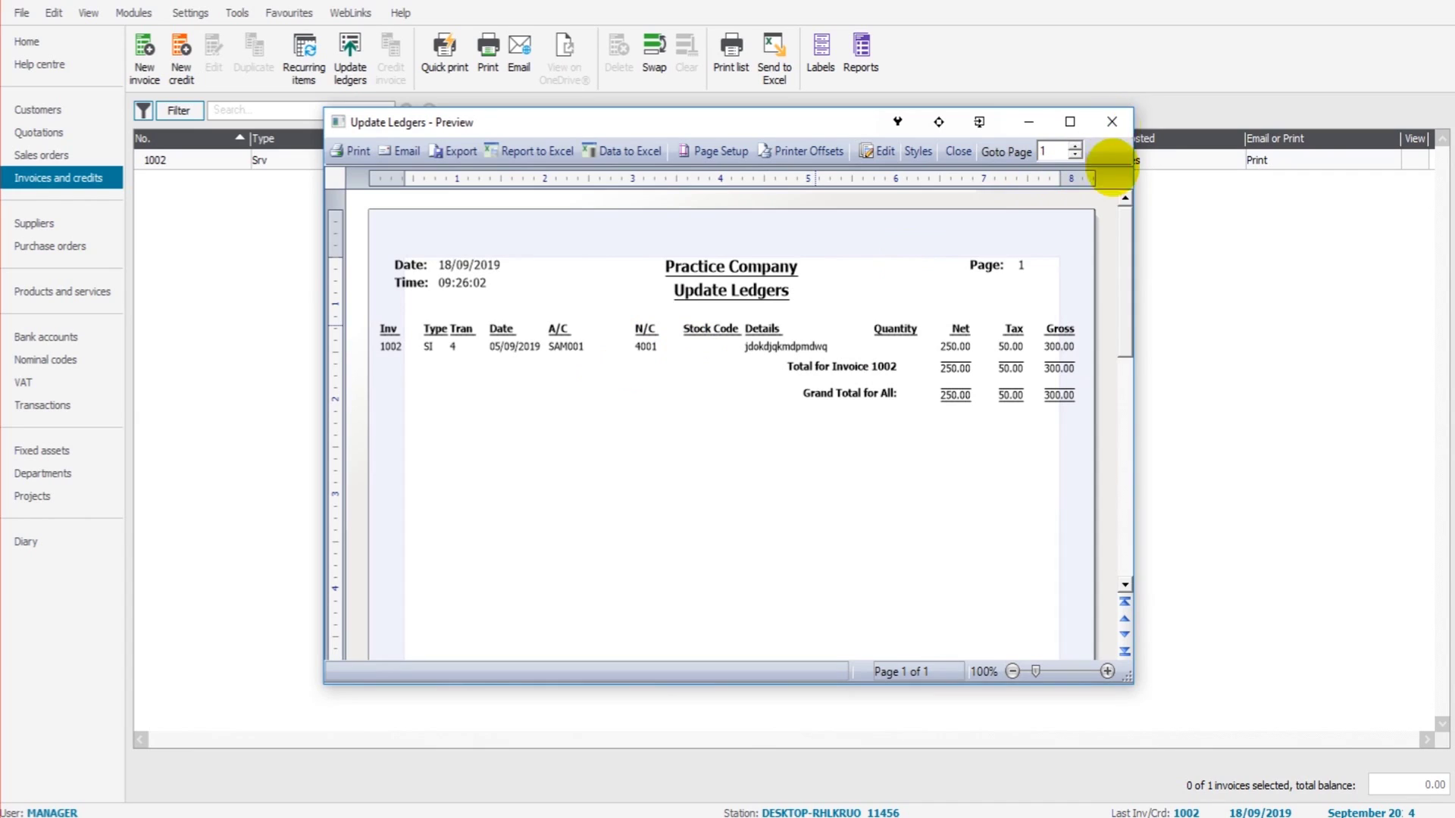
pyautogui.click(1111, 121)
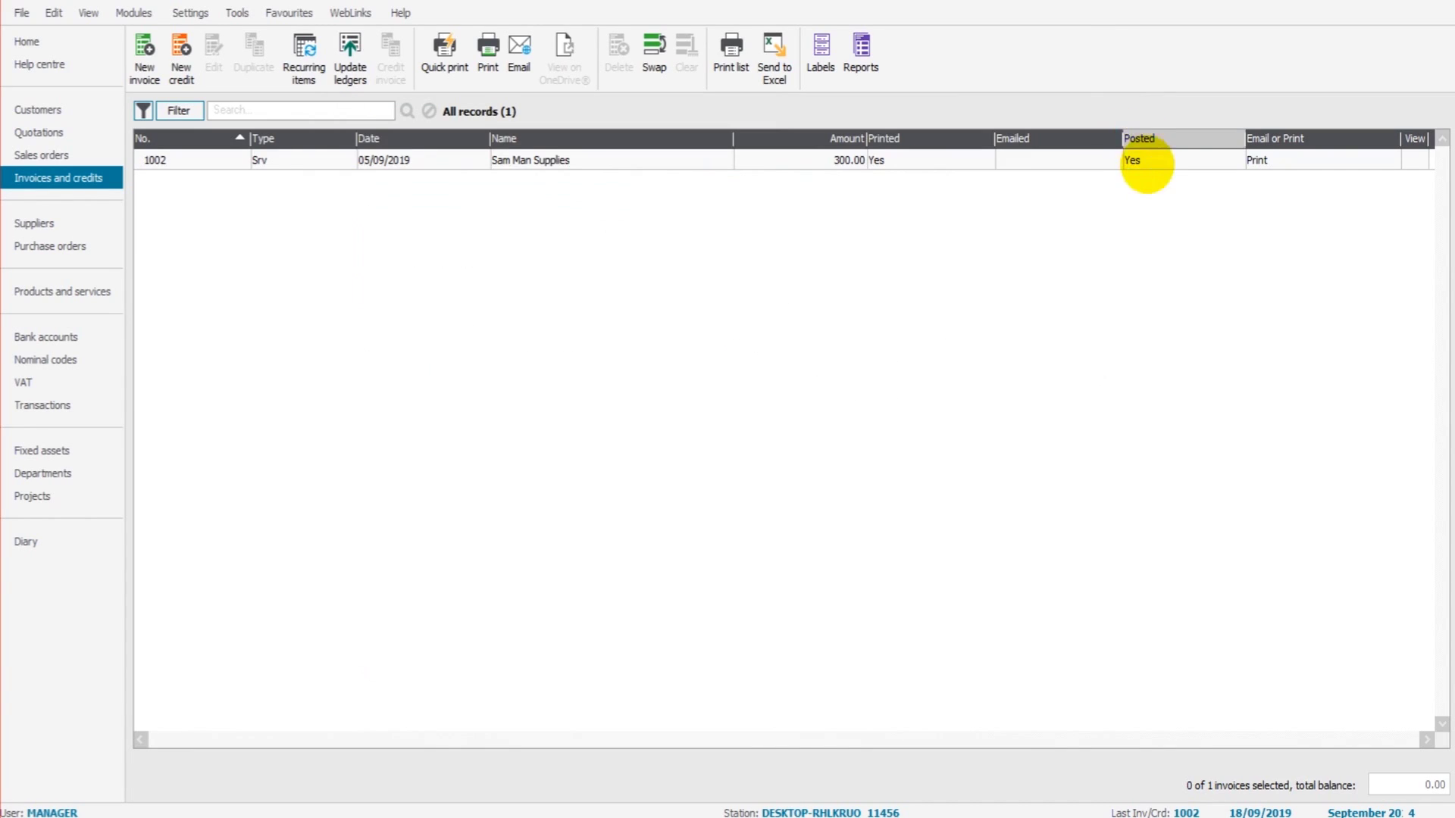
# Check invoice 1002 for 300.00 in Sam Man Supplies' activity, then open a blank service credit
pyautogui.click(1151, 160)
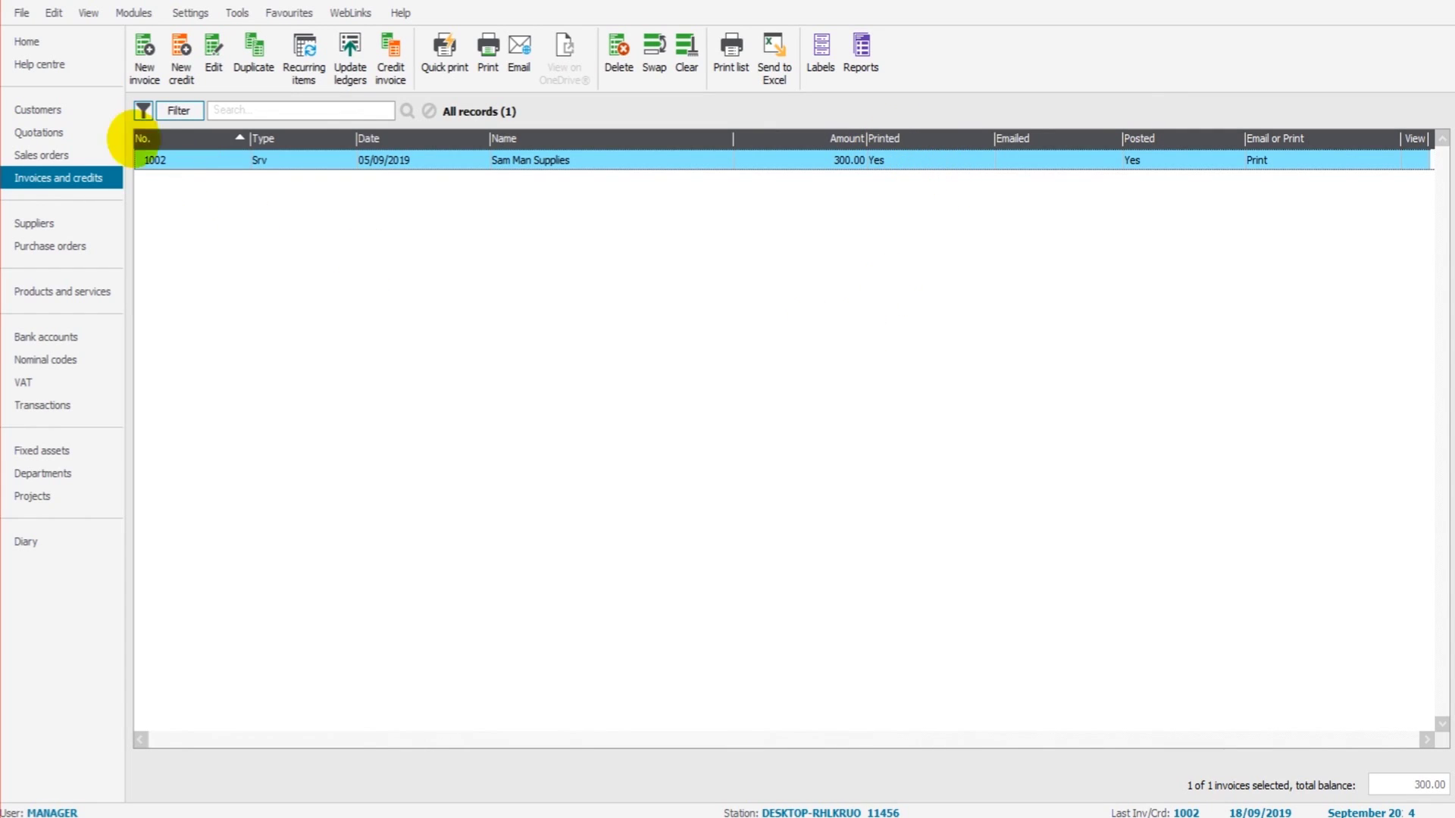
pyautogui.click(79, 114)
pyautogui.click(364, 182)
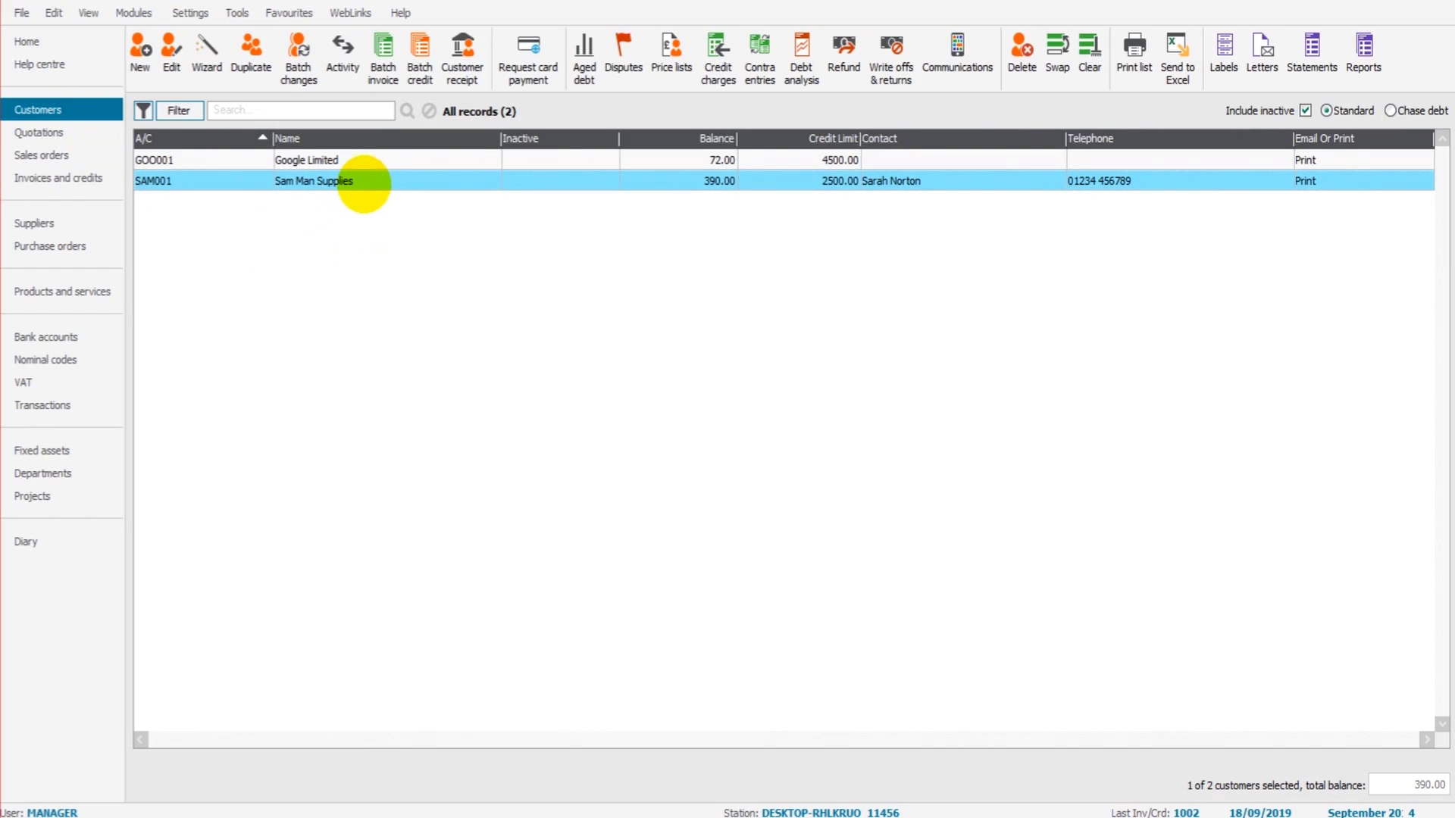
pyautogui.doubleClick(363, 182)
pyautogui.click(765, 452)
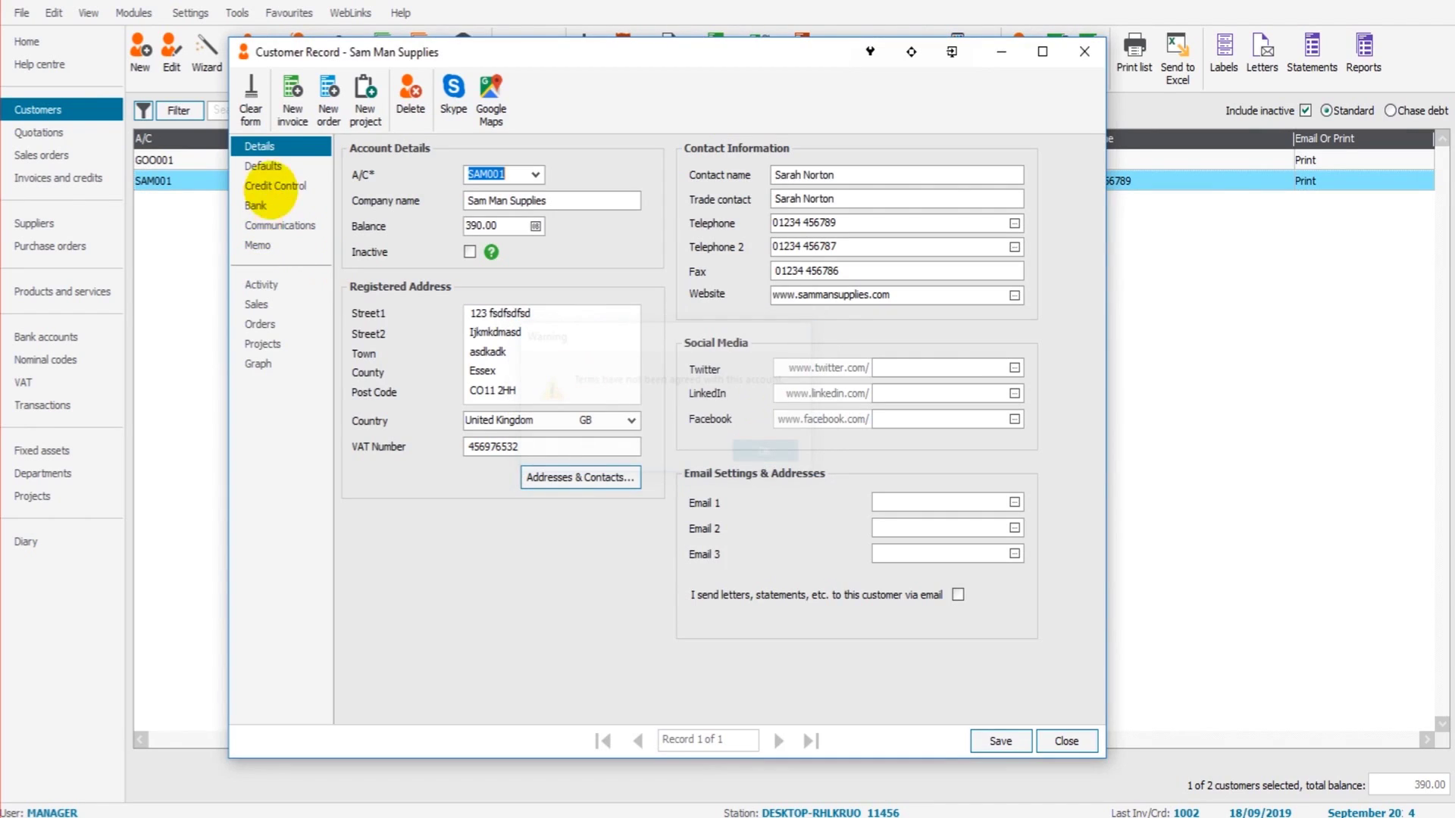
pyautogui.click(288, 285)
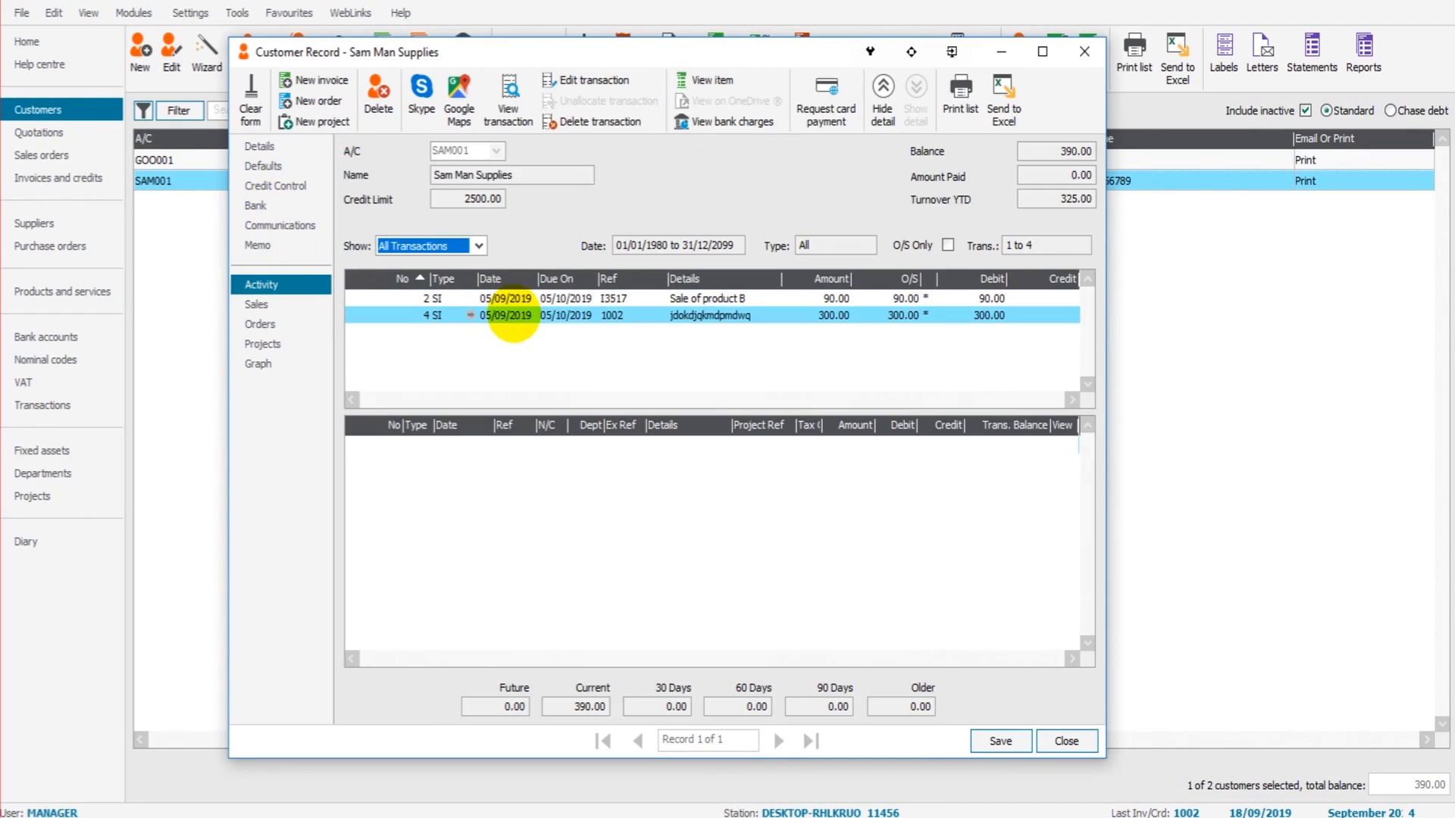
pyautogui.click(512, 314)
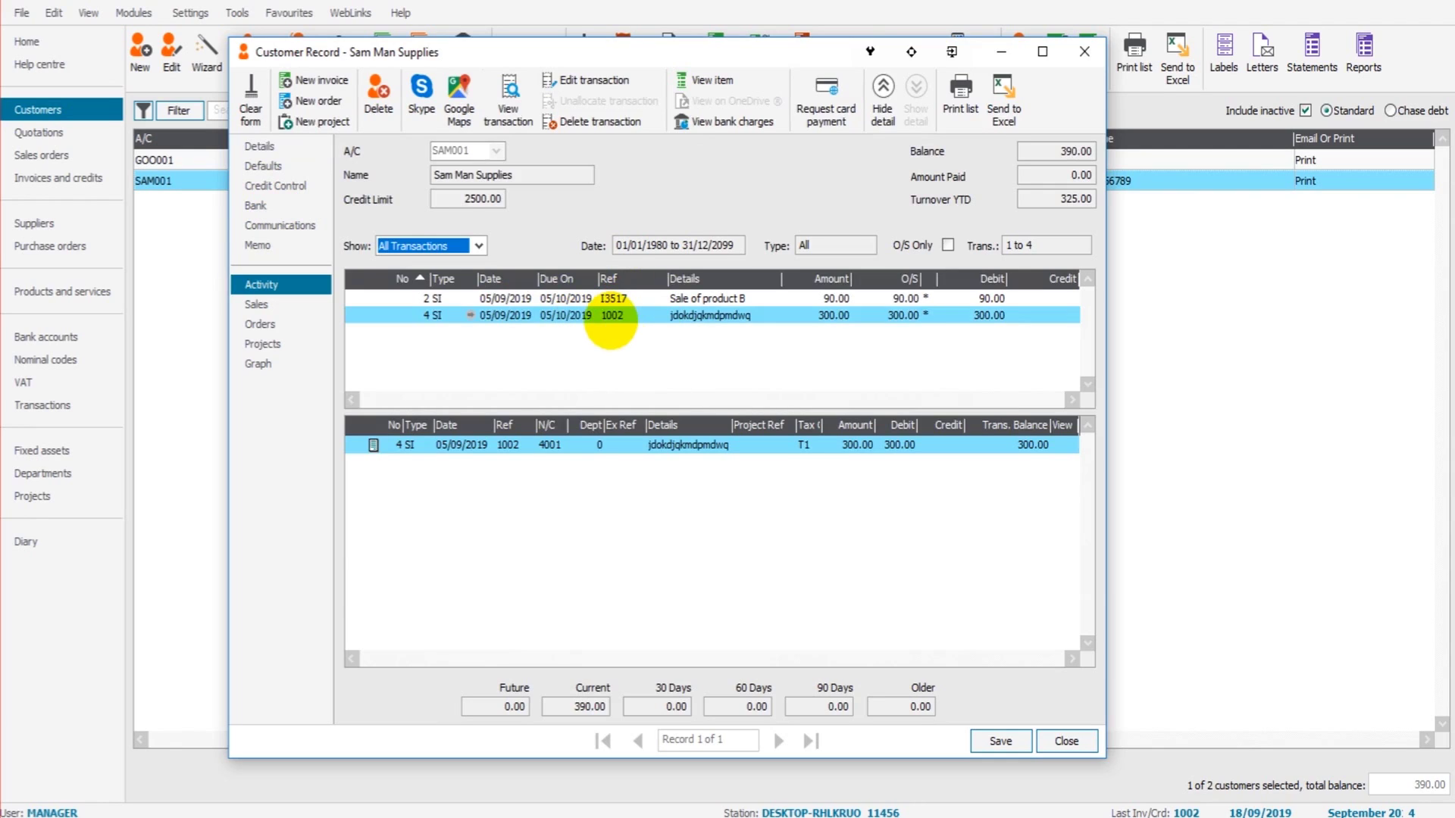
pyautogui.click(612, 314)
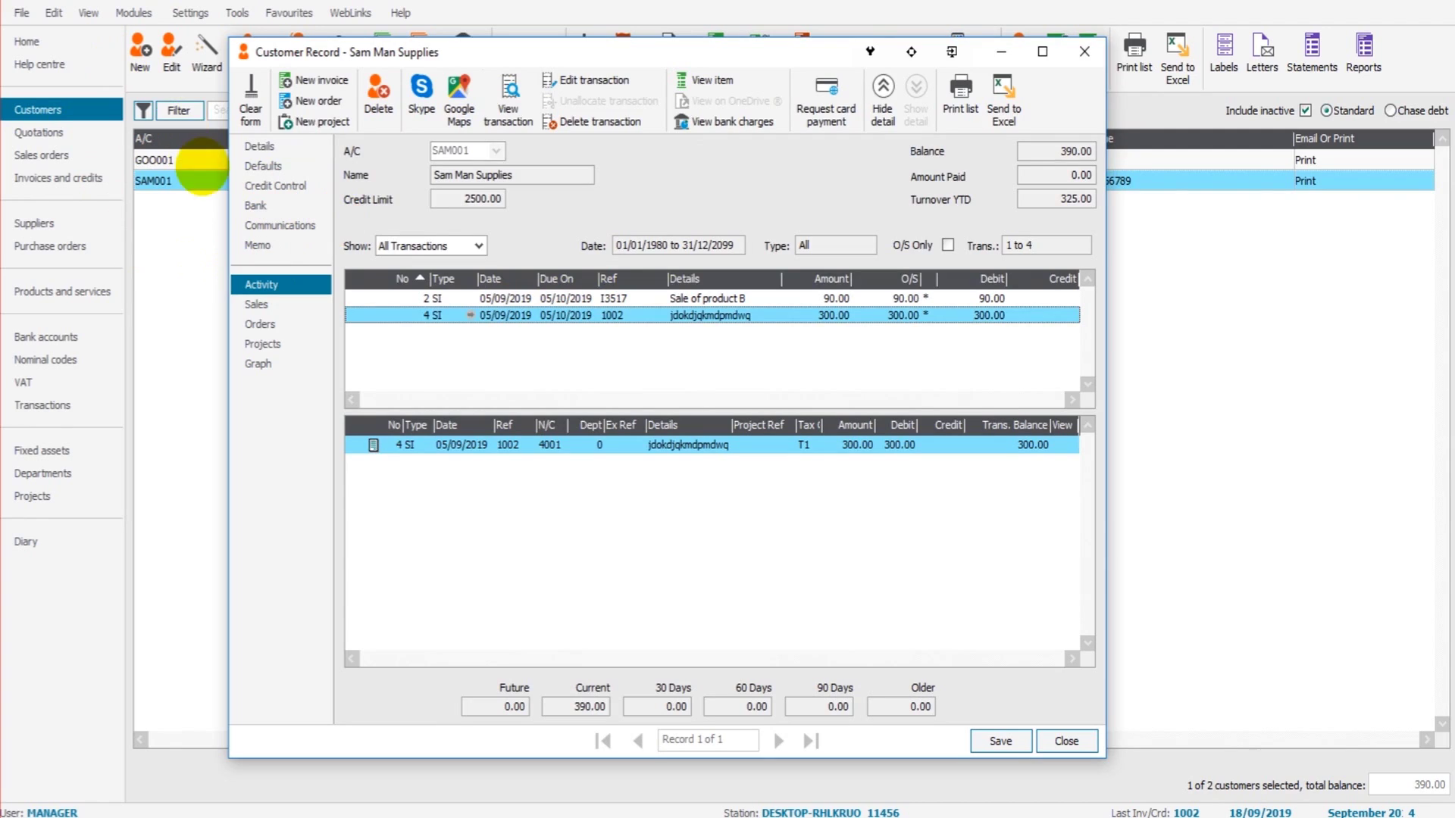
pyautogui.click(172, 51)
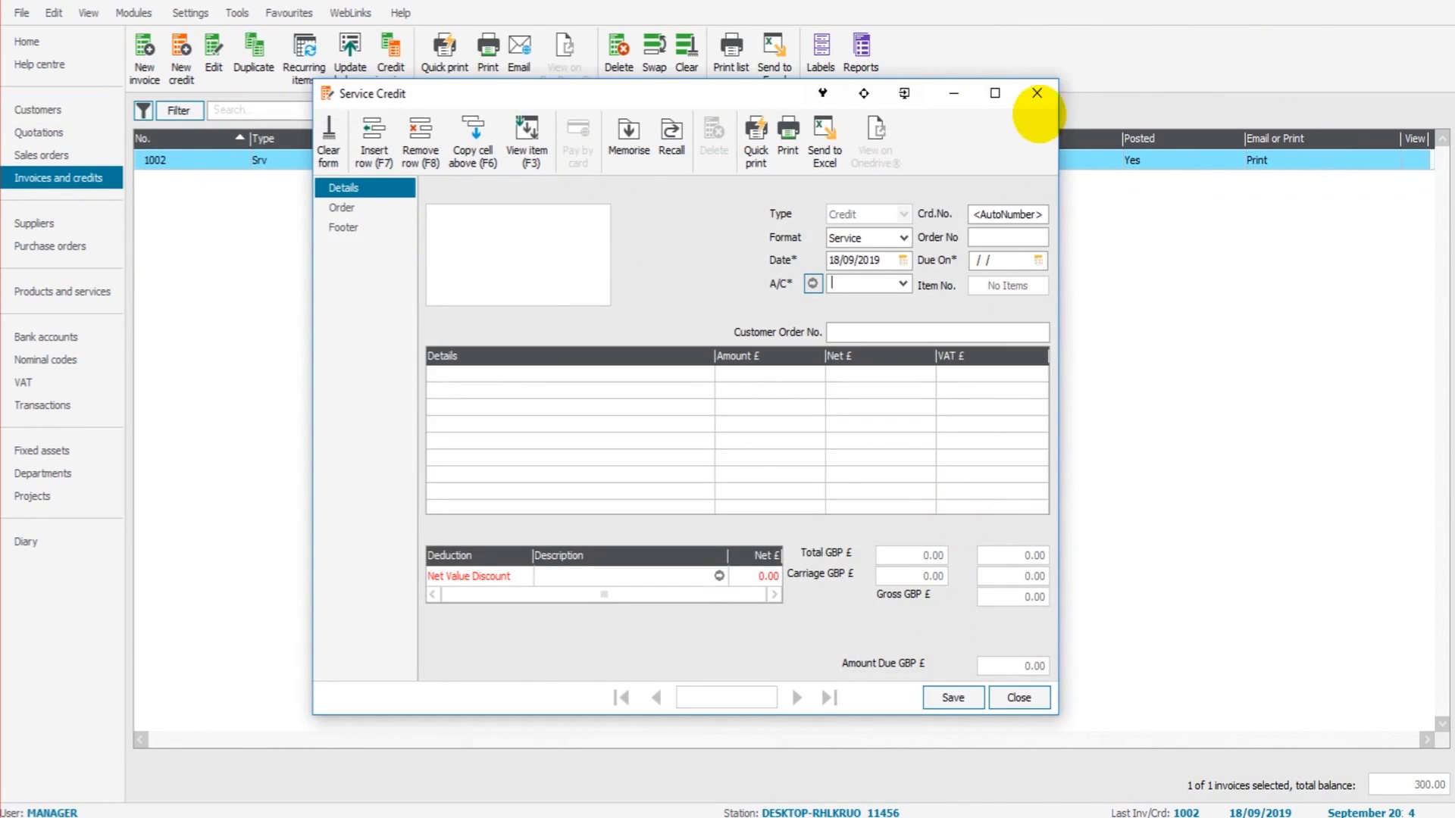
# Close the empty Service Credit form to return to the list showing posted invoice 1002 at 300.00
pyautogui.click(1036, 92)
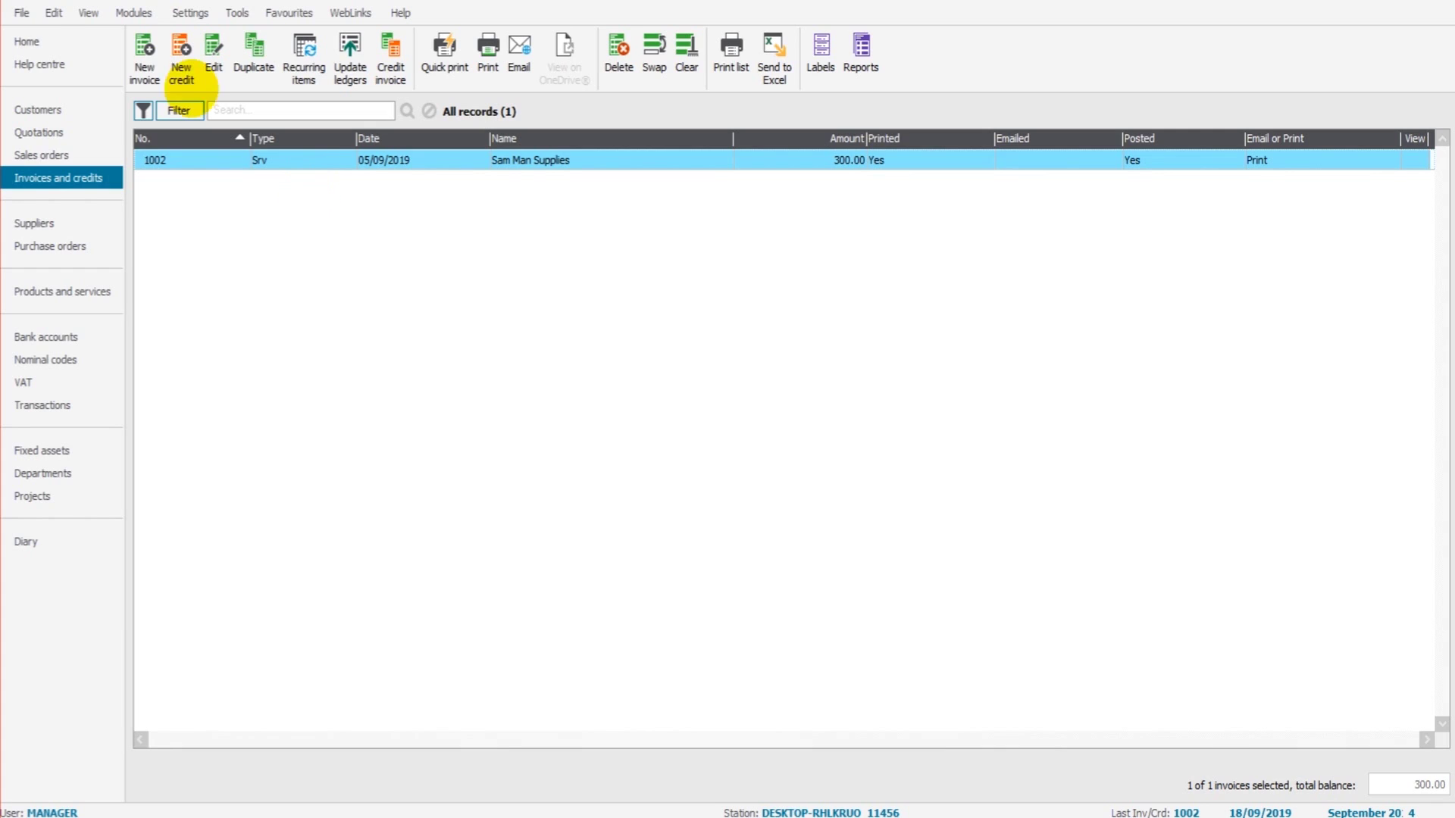
pyautogui.click(21, 13)
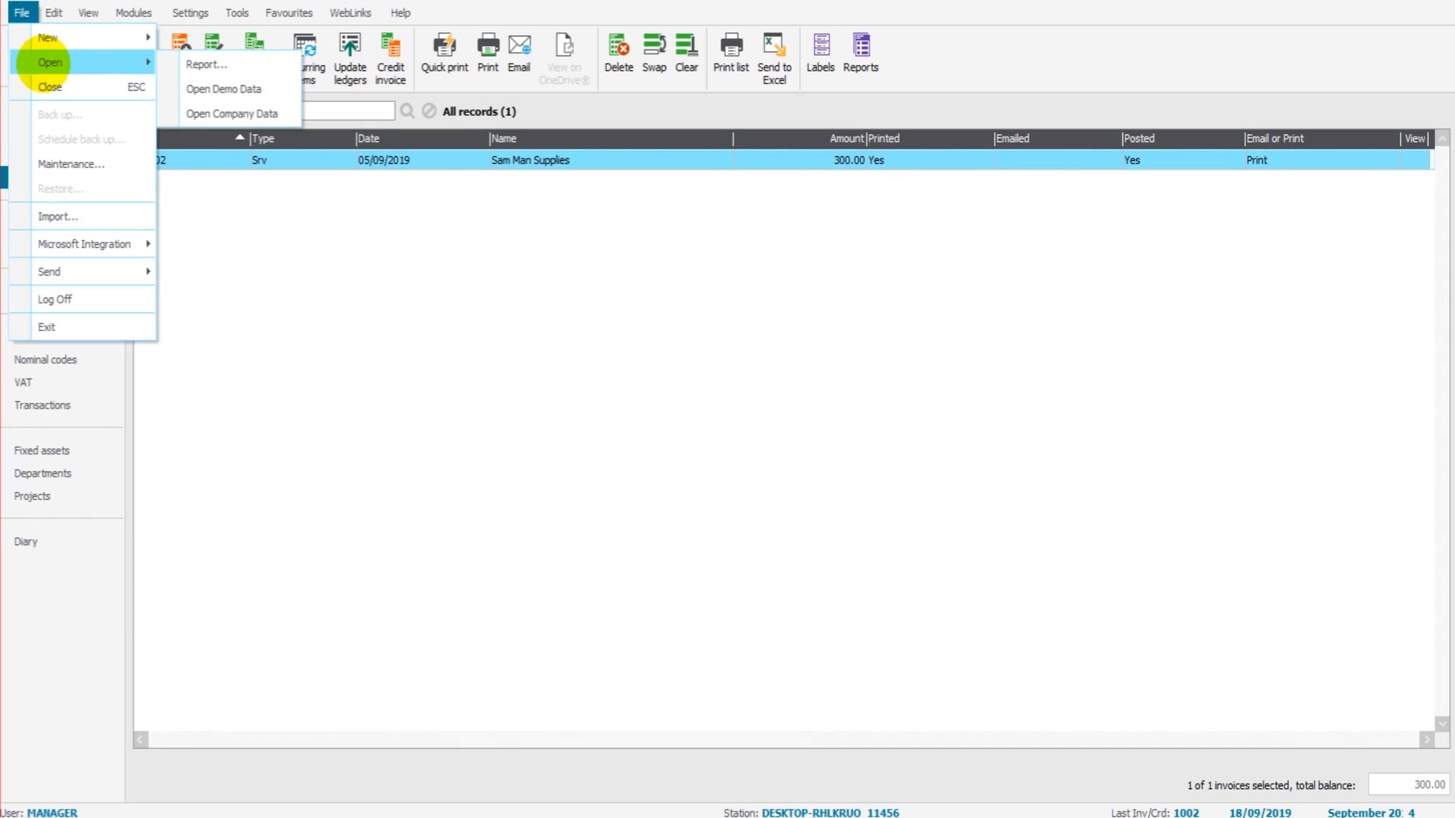
pyautogui.moveTo(47, 39)
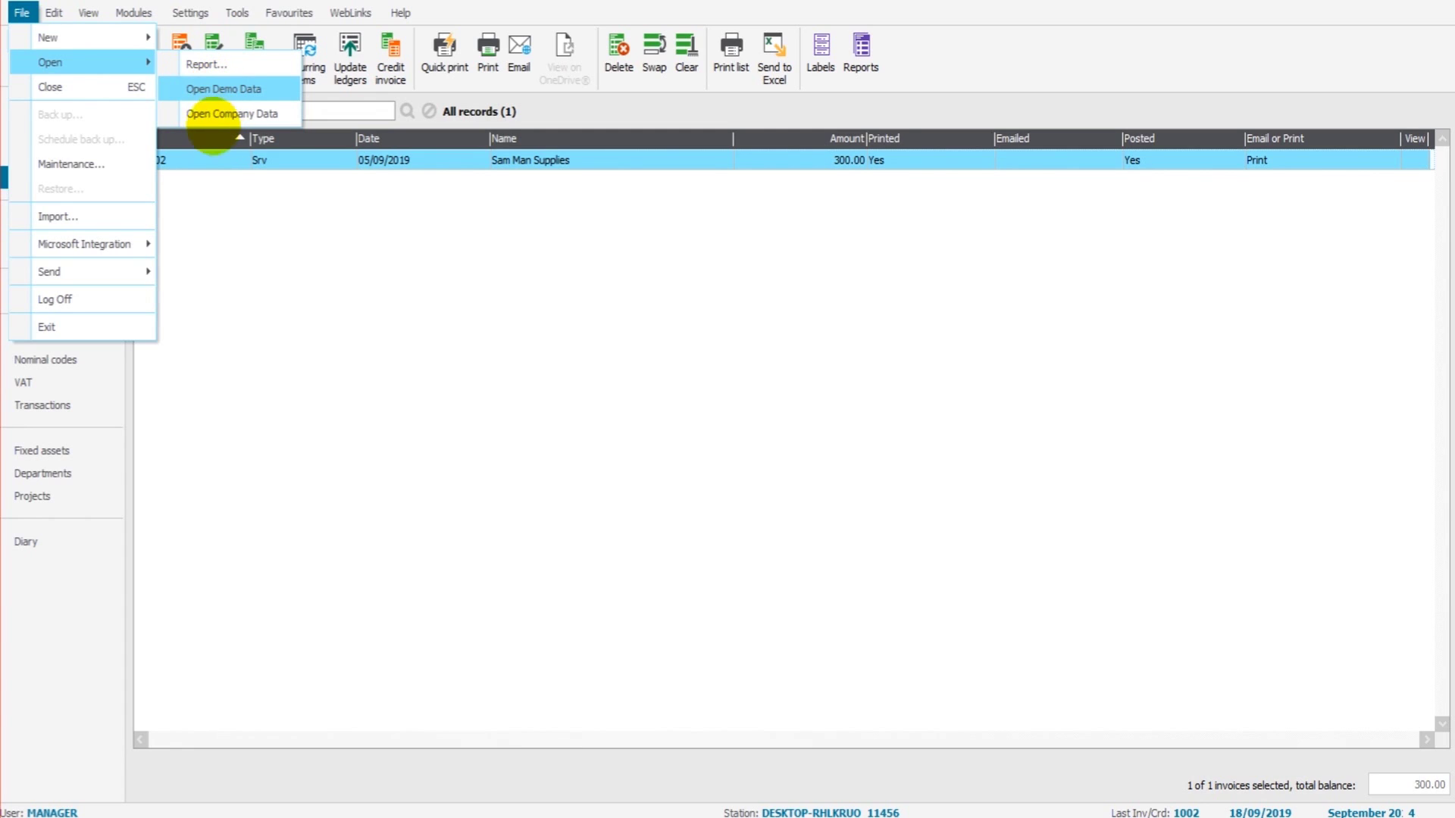
pyautogui.click(302, 350)
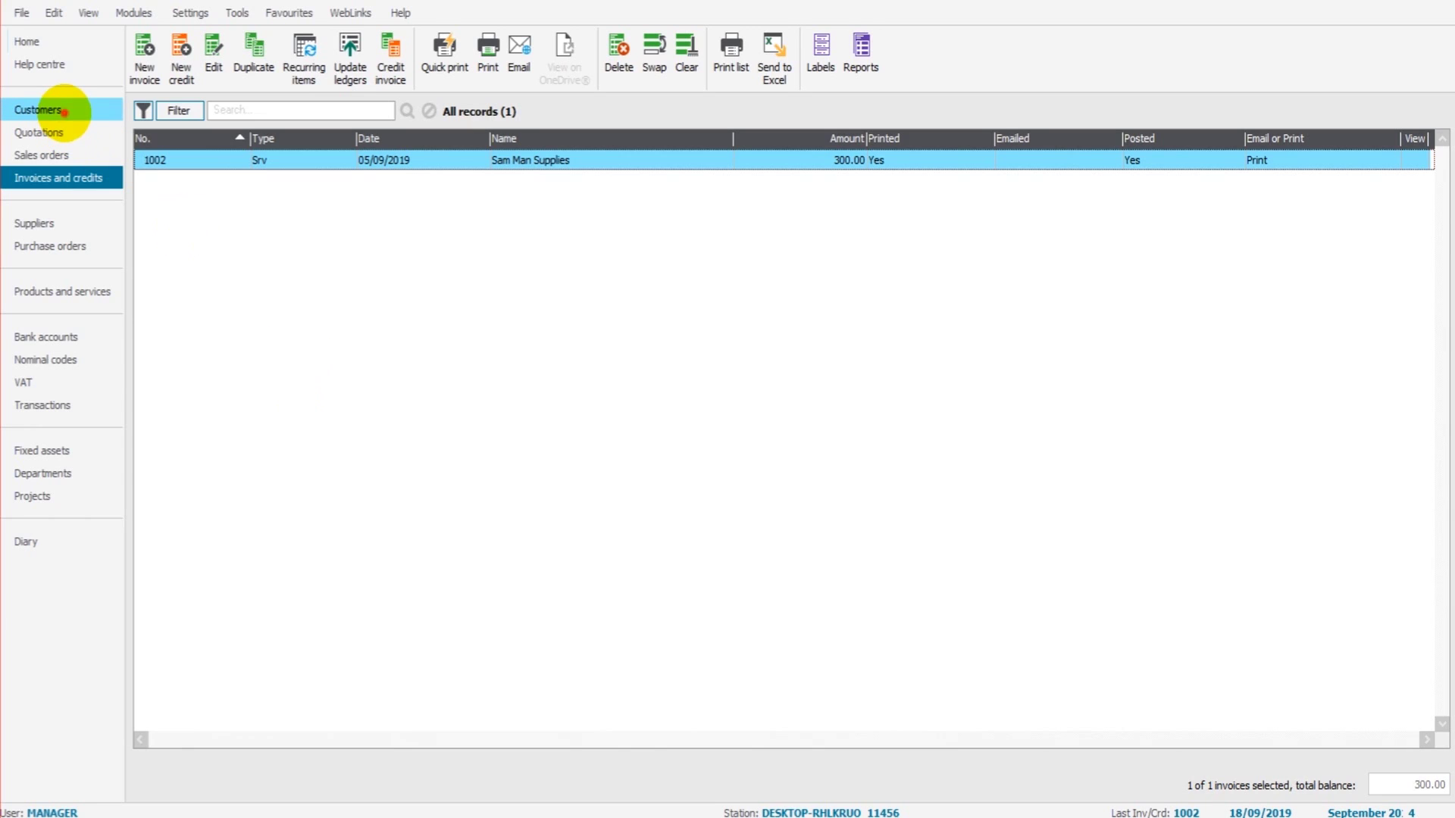
pyautogui.click(64, 112)
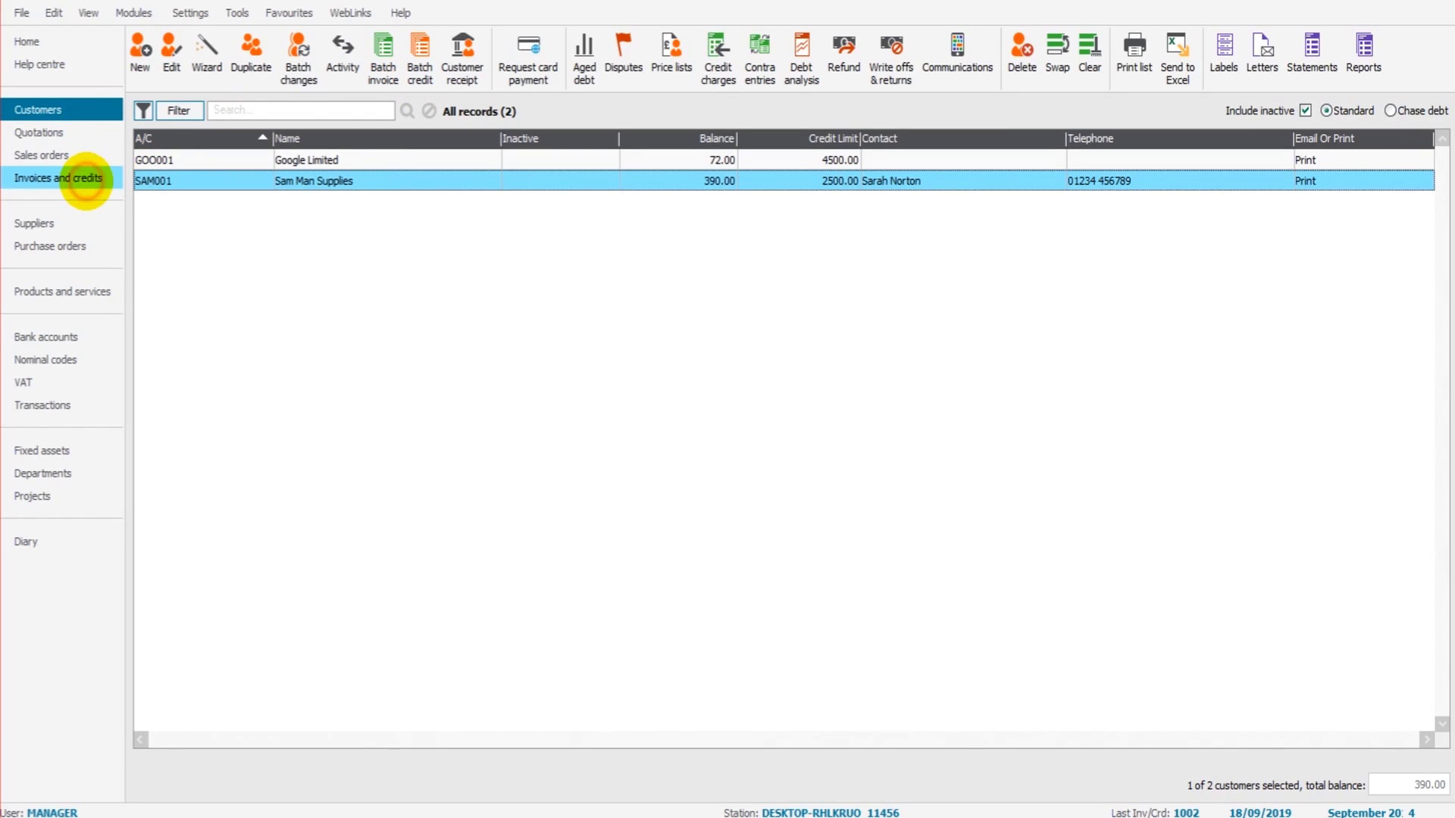
pyautogui.click(90, 181)
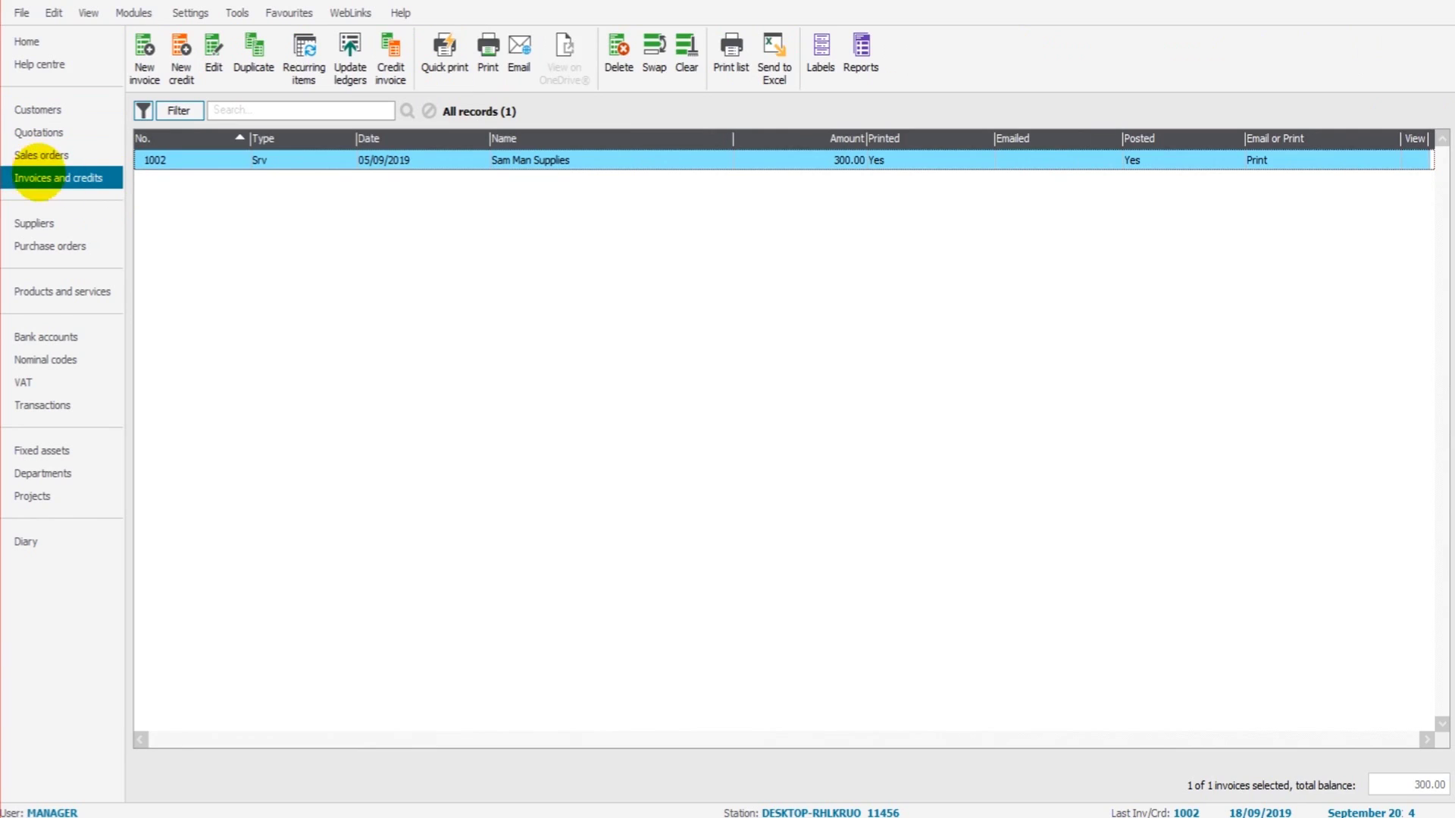